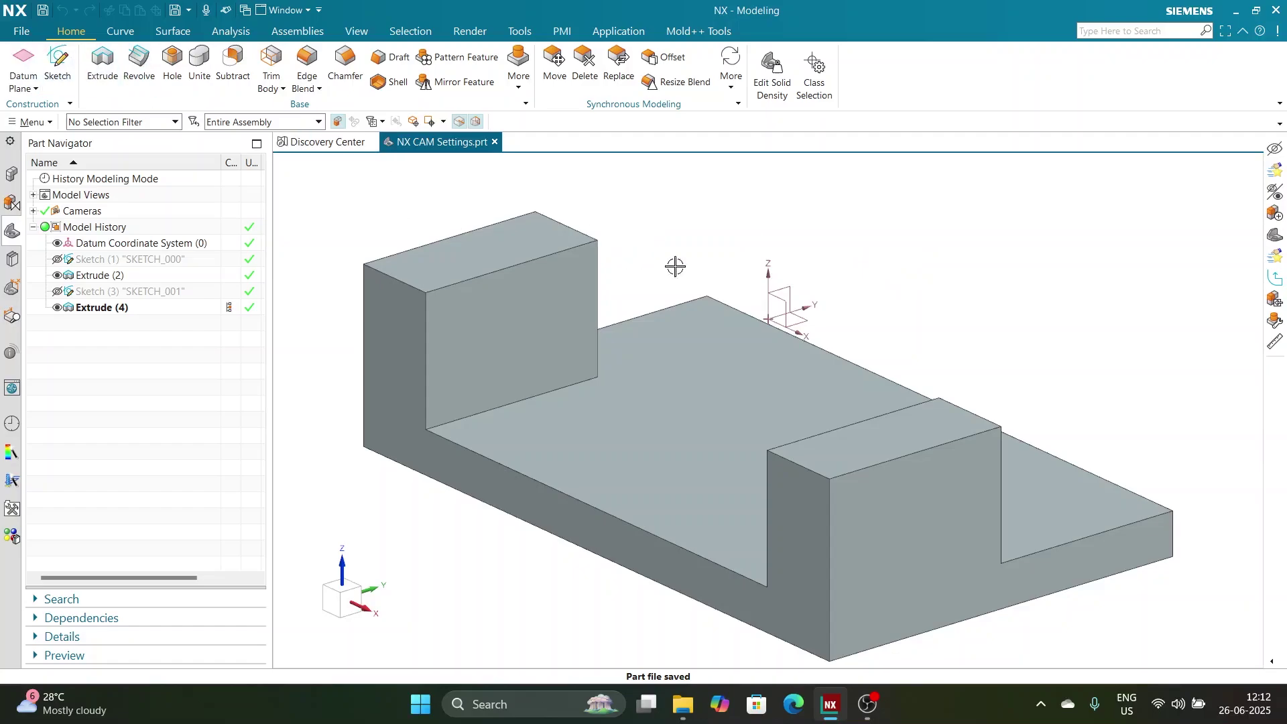
Step: Start the Manufacturing application and initialise it with cam_general and the mill_contour setup
scroll(680, 275, "down", 3)
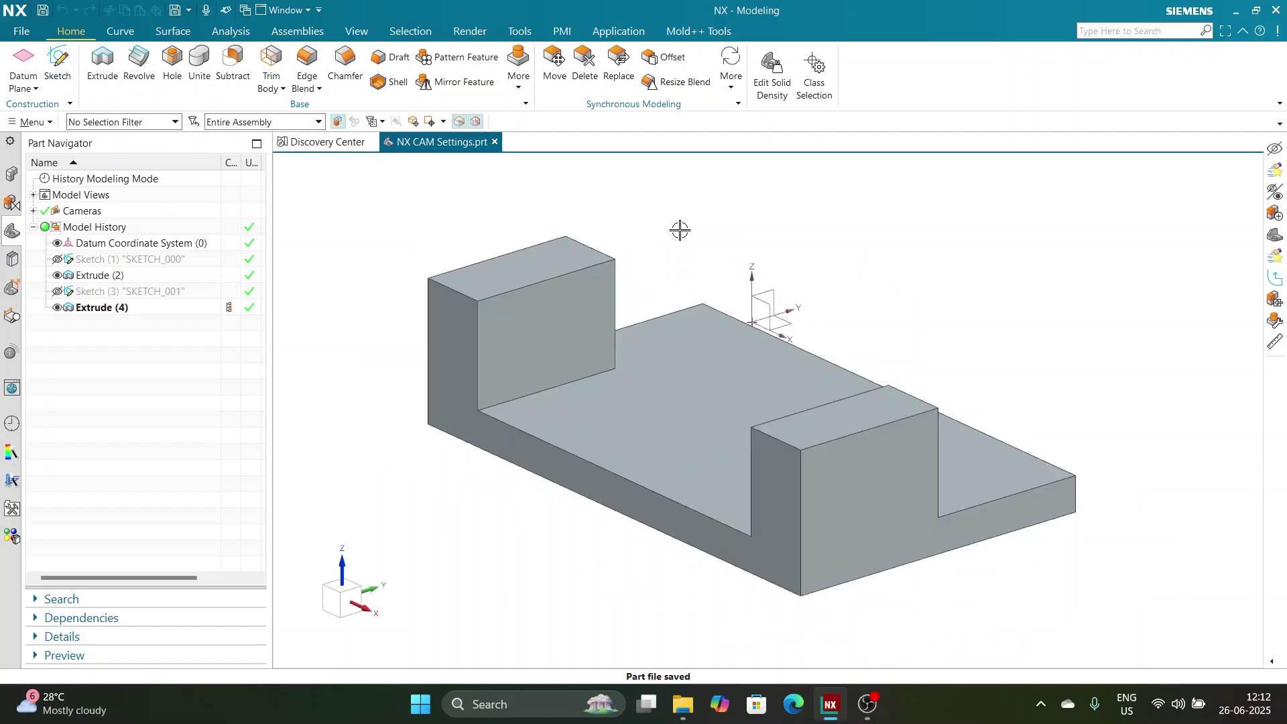
left_click(21, 35)
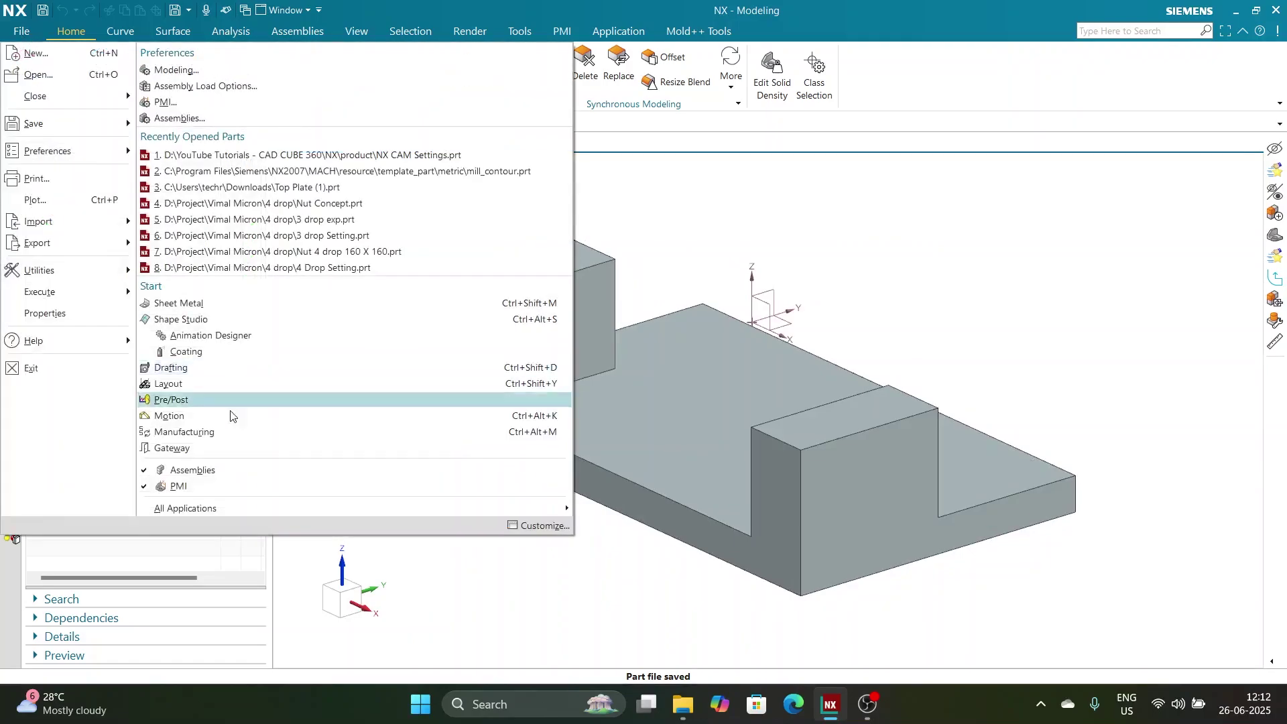
left_click(230, 431)
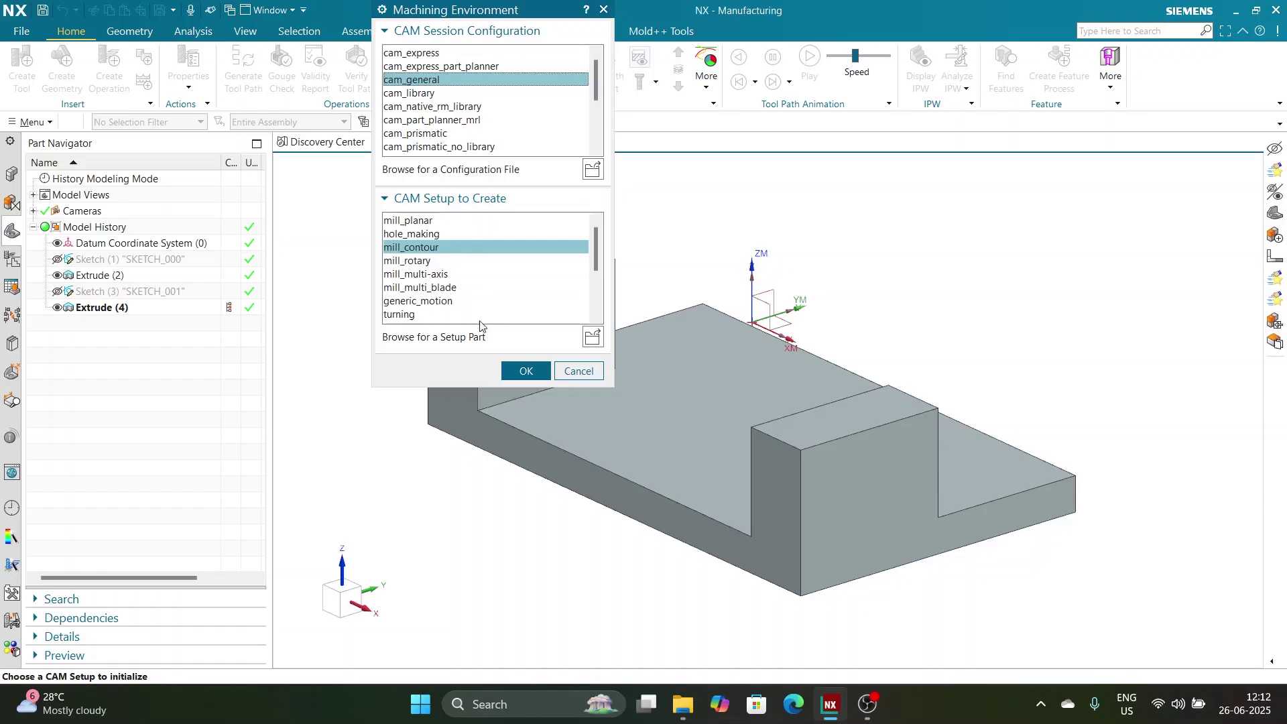
left_click(524, 372)
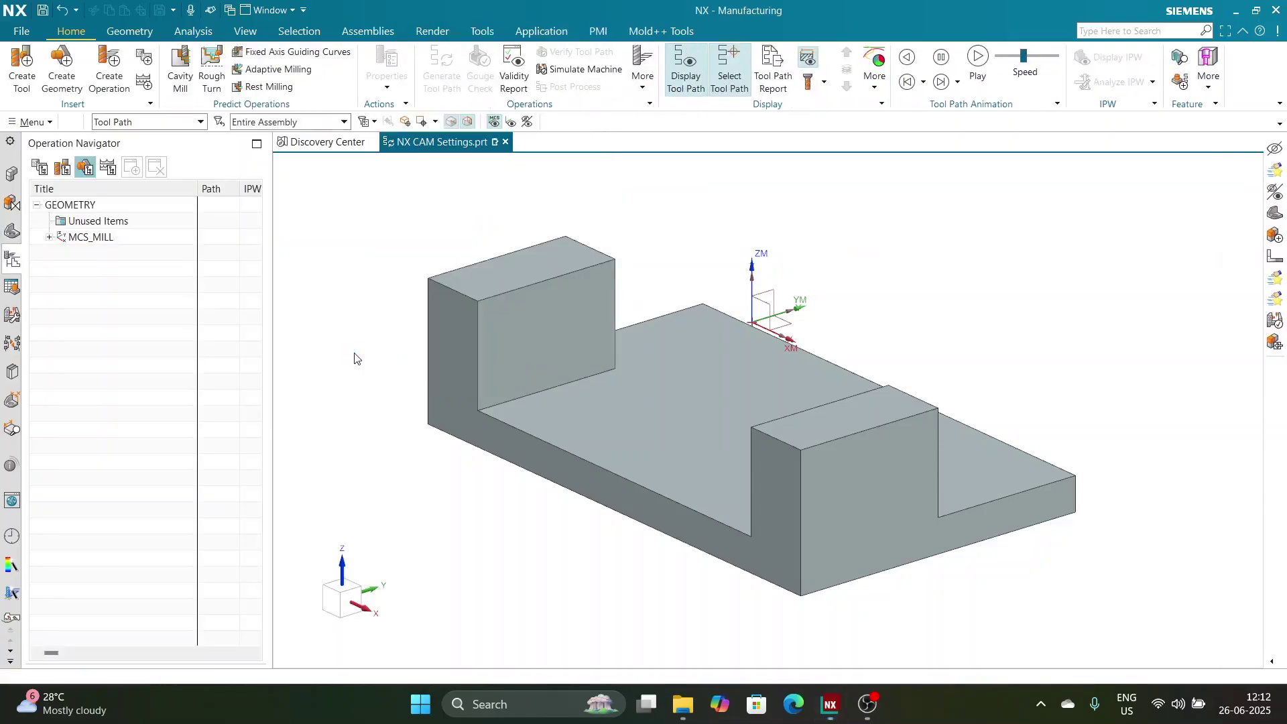
Step: Expand MCS_MILL to reveal WORKPIECE, reviewing the Program Order, Machine Tool and Method views before returning to Geometry
left_click(49, 238)
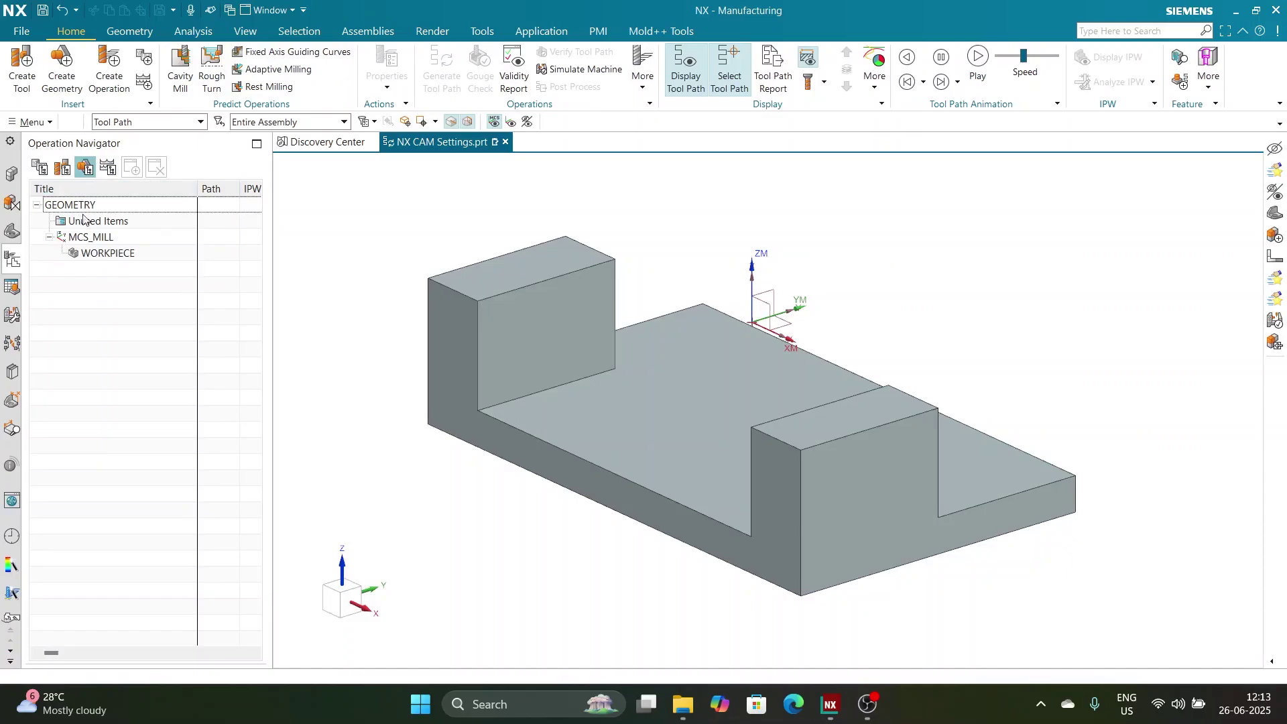
left_click(39, 167)
left_click(63, 167)
left_click(85, 167)
left_click(110, 168)
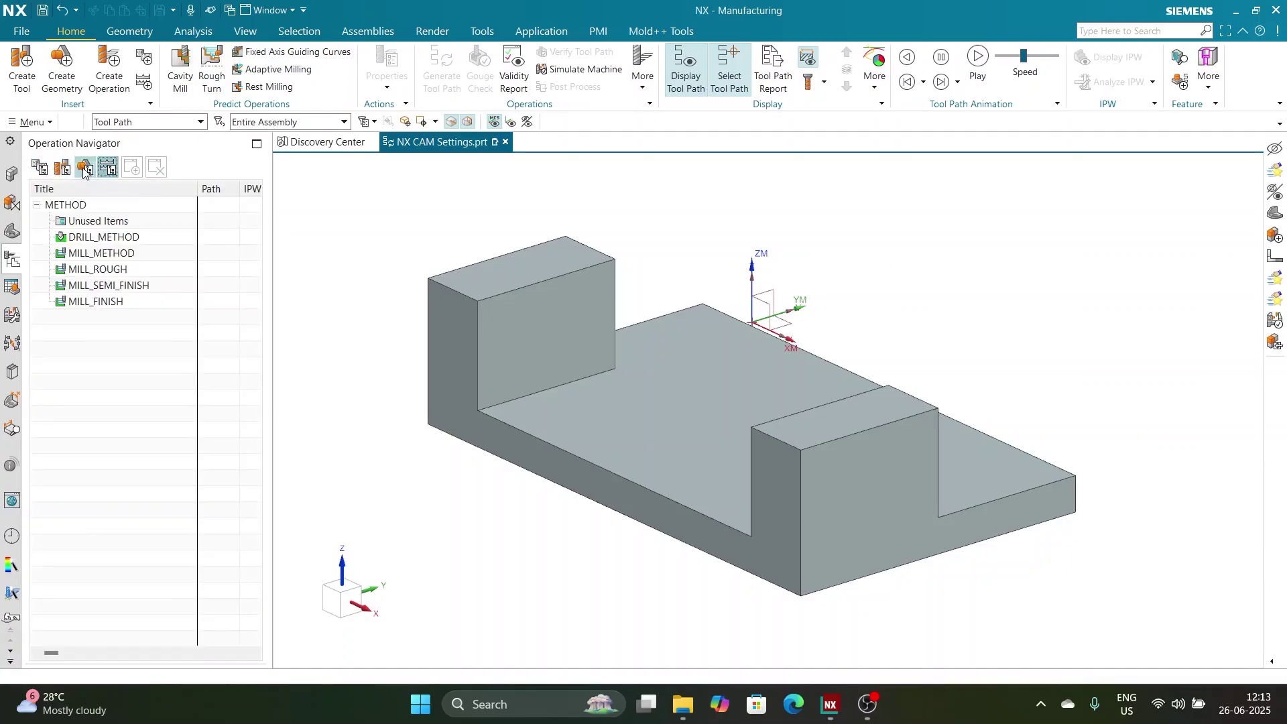
left_click(84, 171)
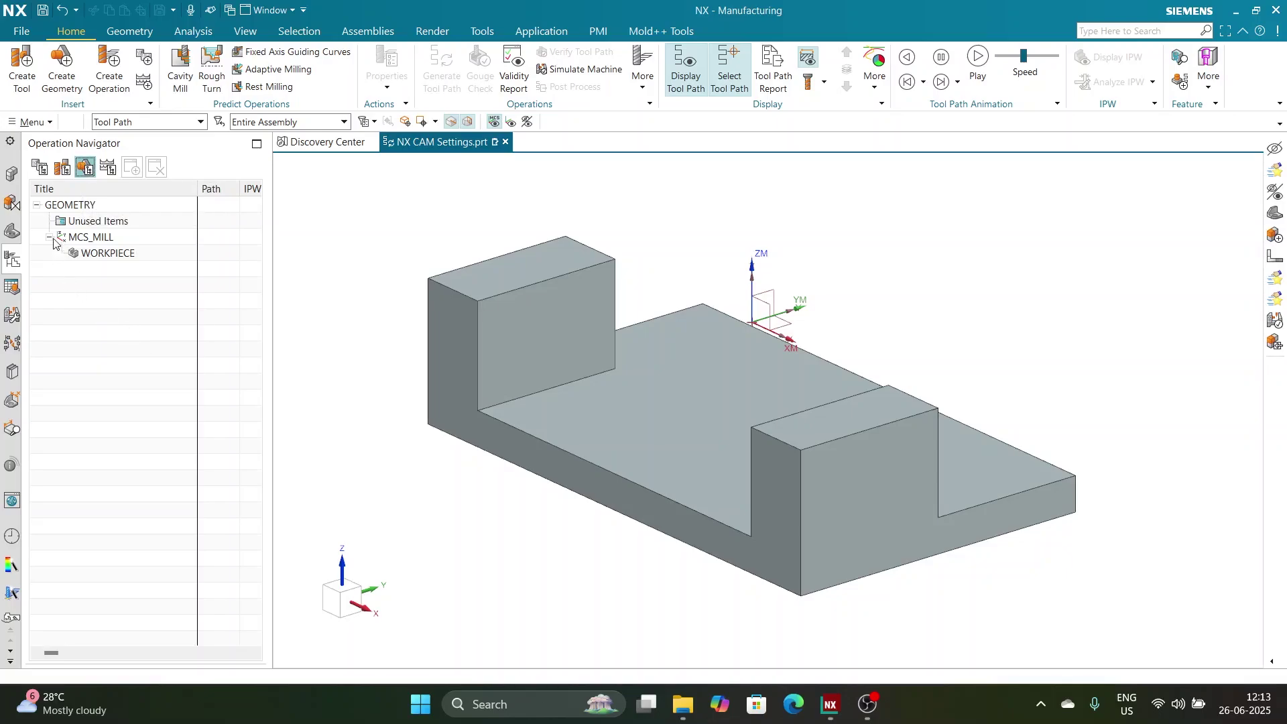
left_click(107, 239)
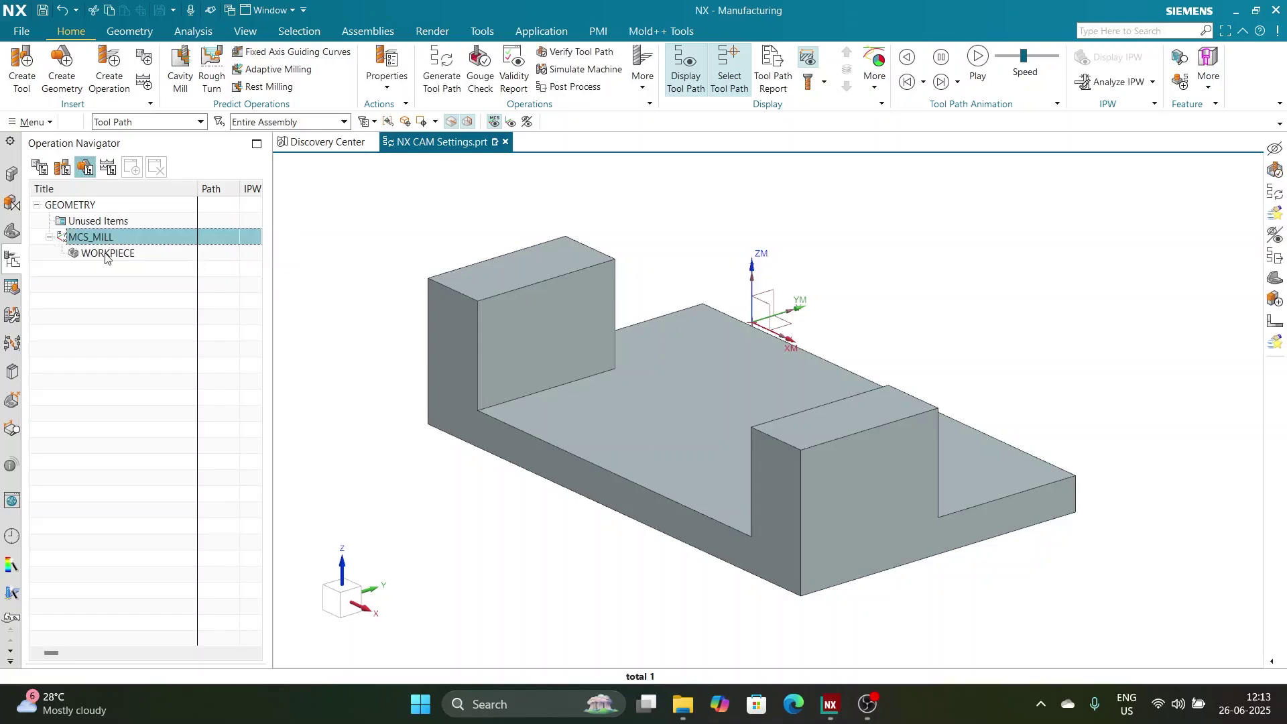
left_click(99, 272)
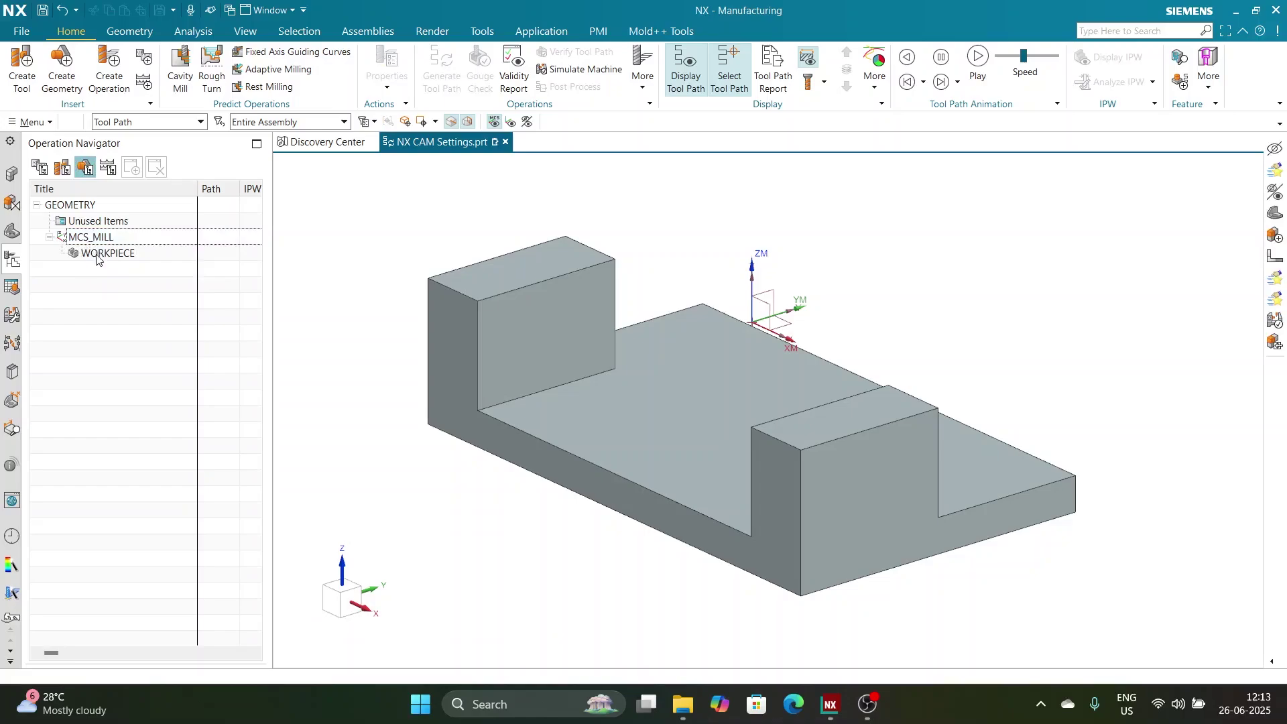
Step: Open the WORKPIECE settings and specify the solid body as the part geometry
double_click(101, 255)
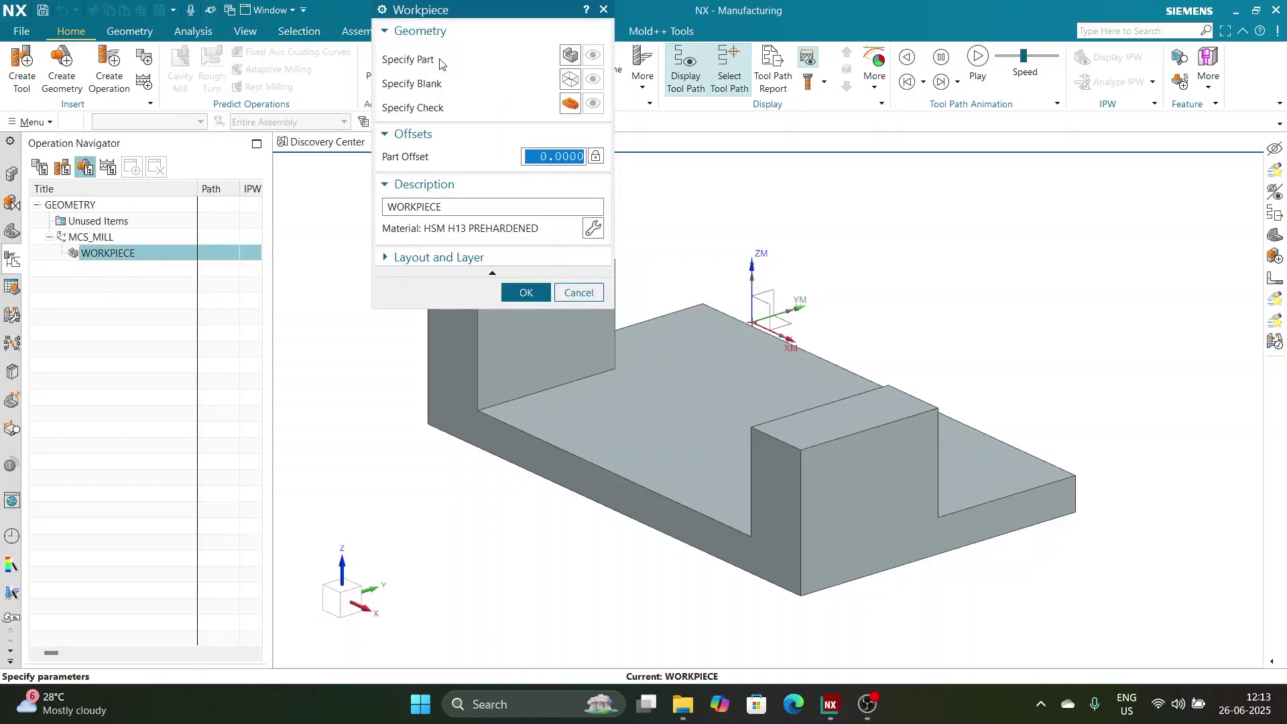
left_click(571, 55)
left_click(630, 338)
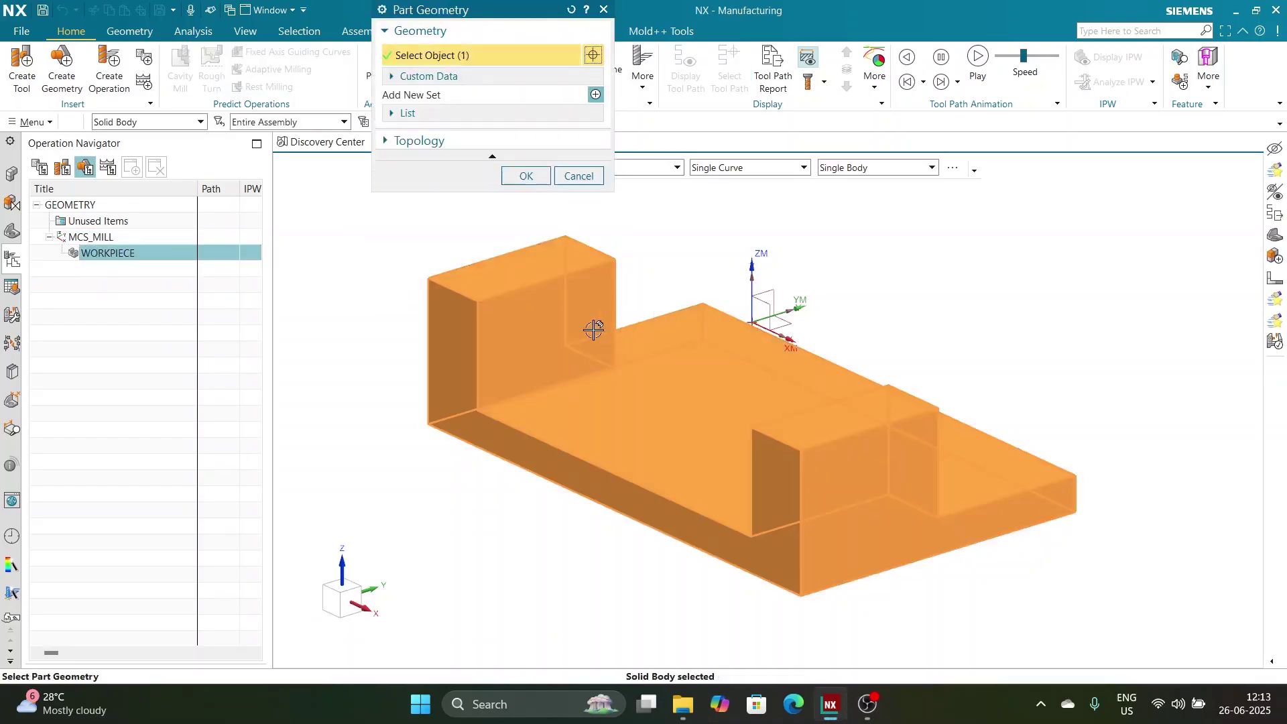
left_click(526, 155)
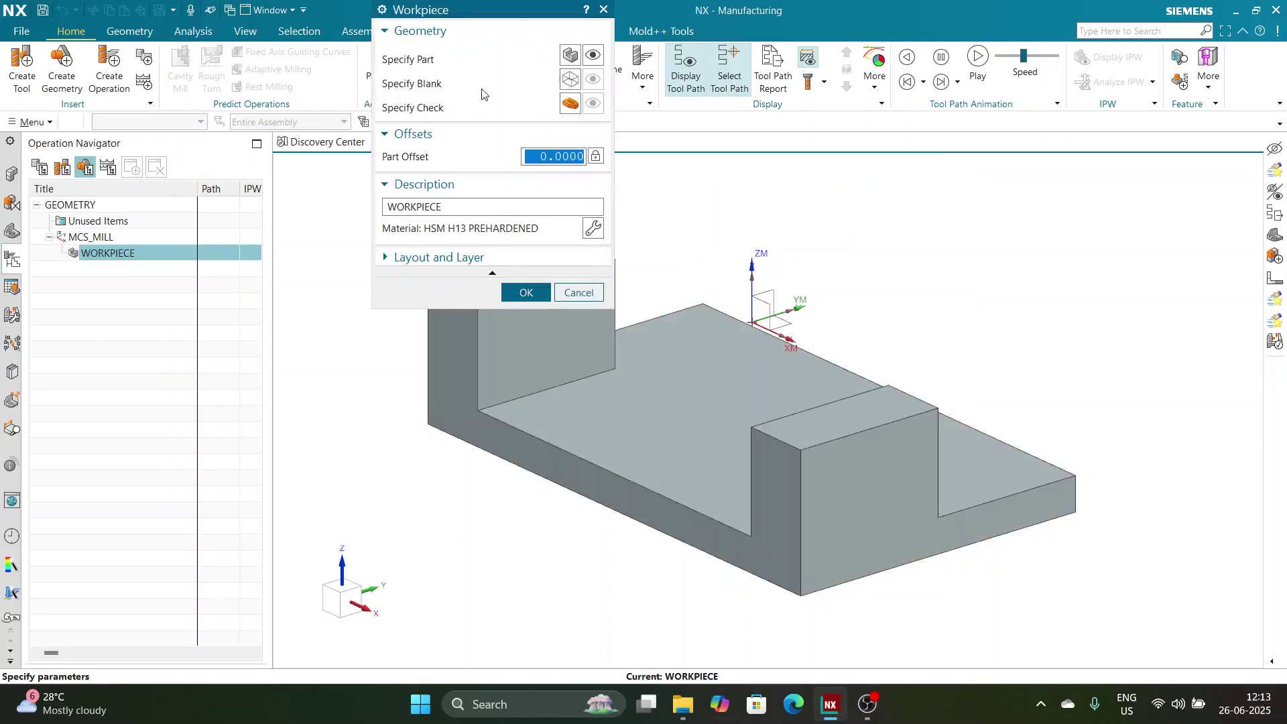
Step: Set the blank to a 150 × 90 × 40 bounding block with Display Blank off, and confirm the workpiece
left_click(570, 79)
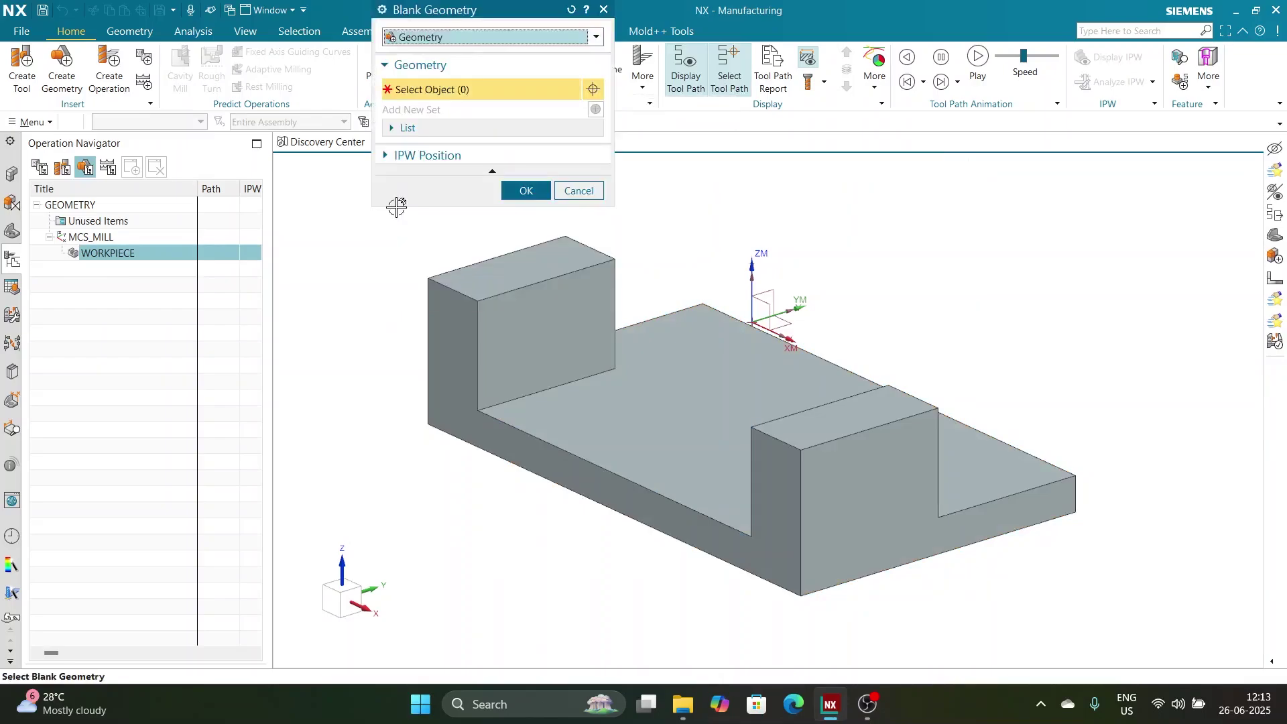
left_click(437, 38)
left_click(432, 84)
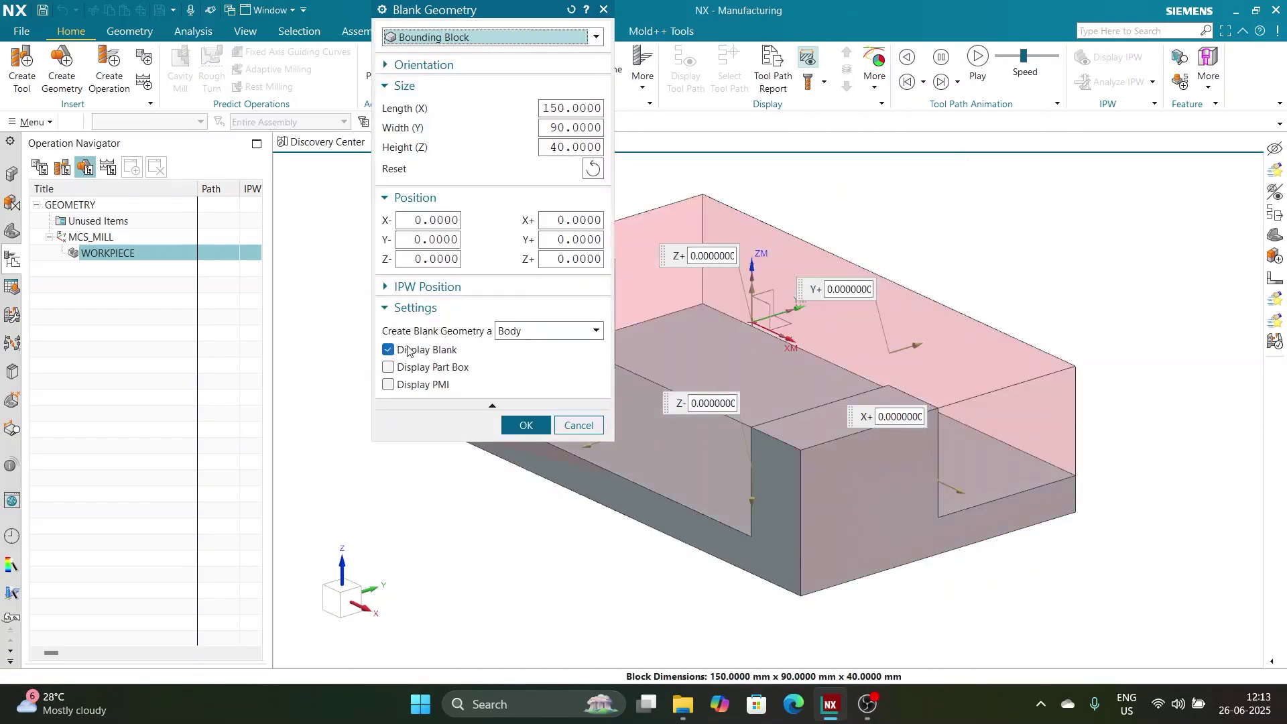
left_click(403, 351)
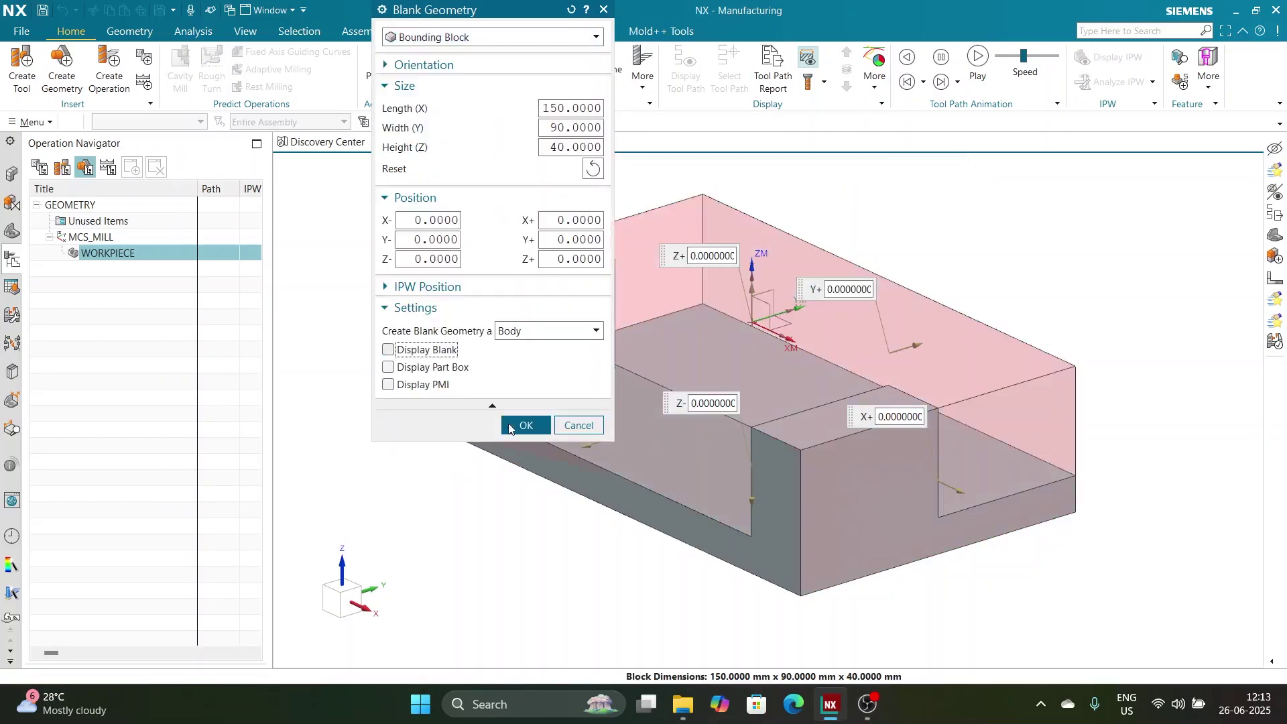
left_click(523, 425)
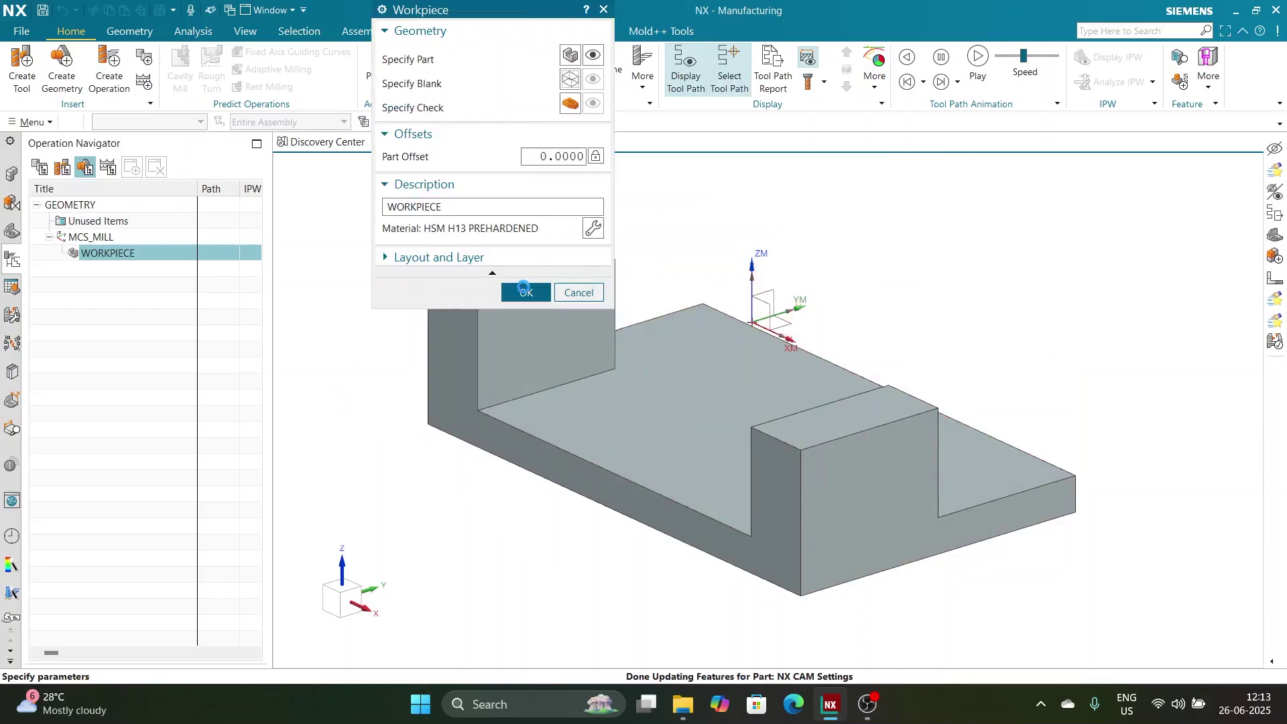
left_click(525, 292)
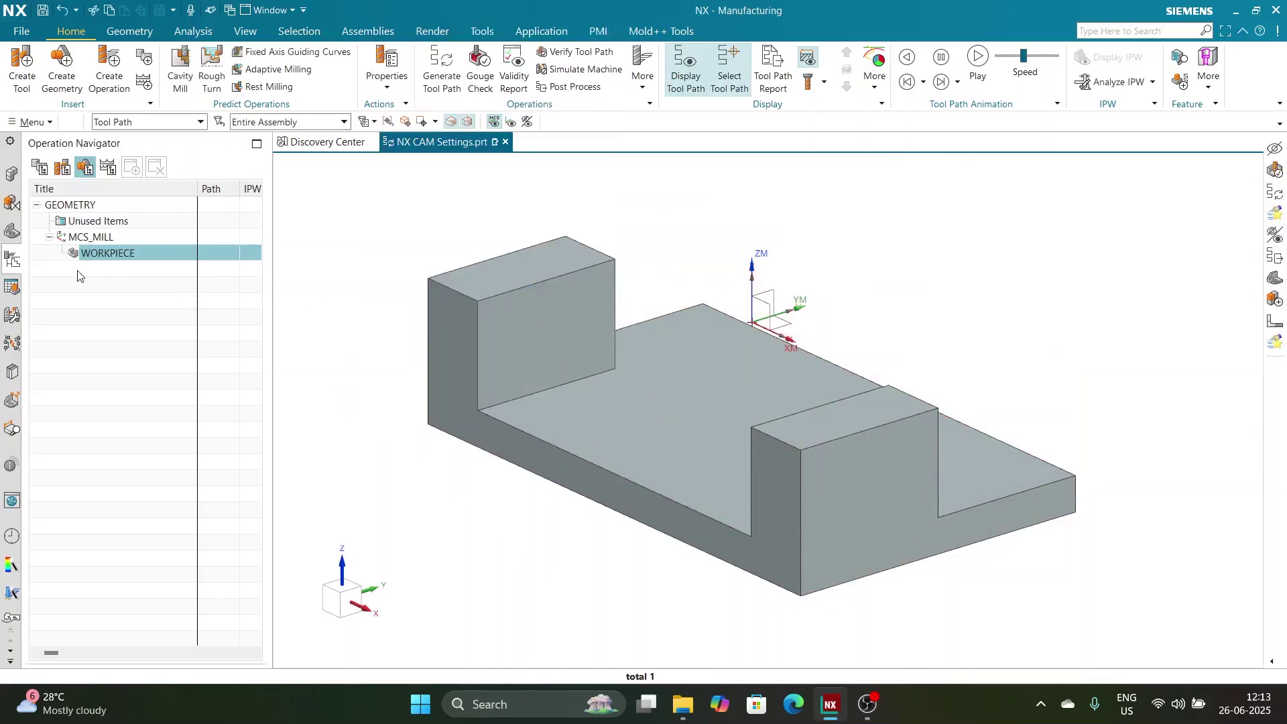
Step: Create the EM20 end mill with a 20 mm diameter and 4 flutes
left_click(100, 264)
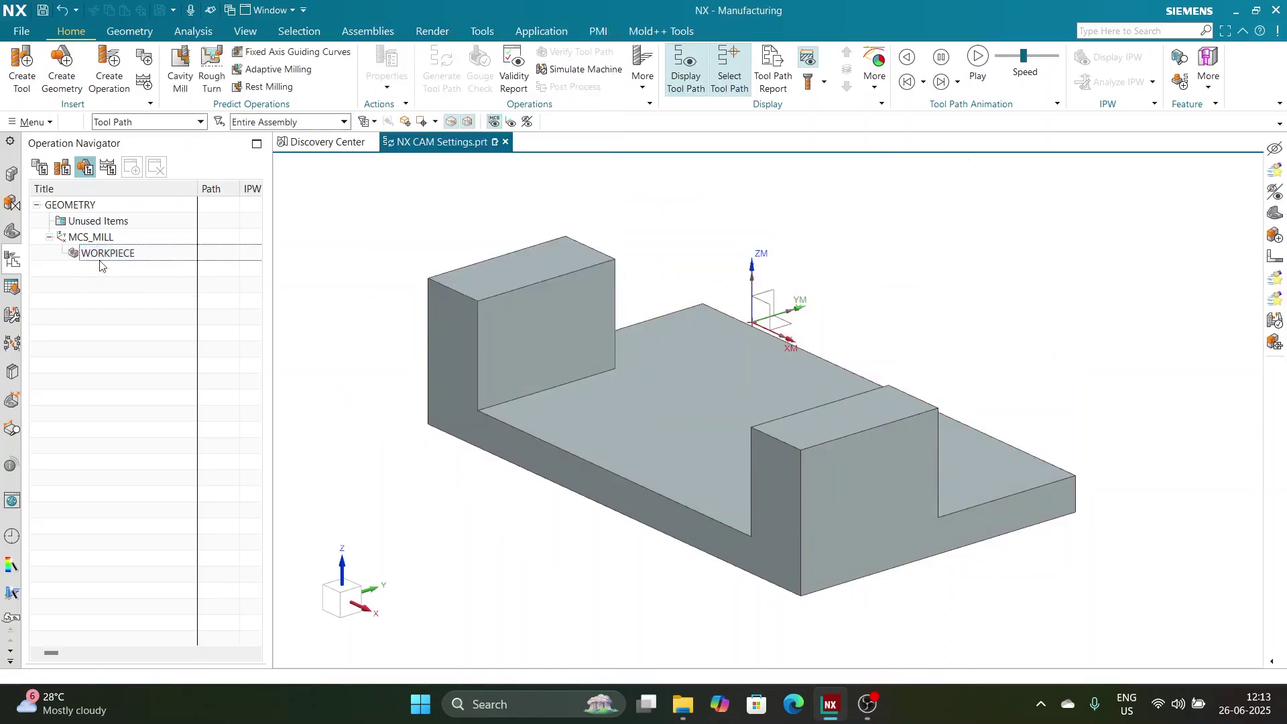
left_click(21, 94)
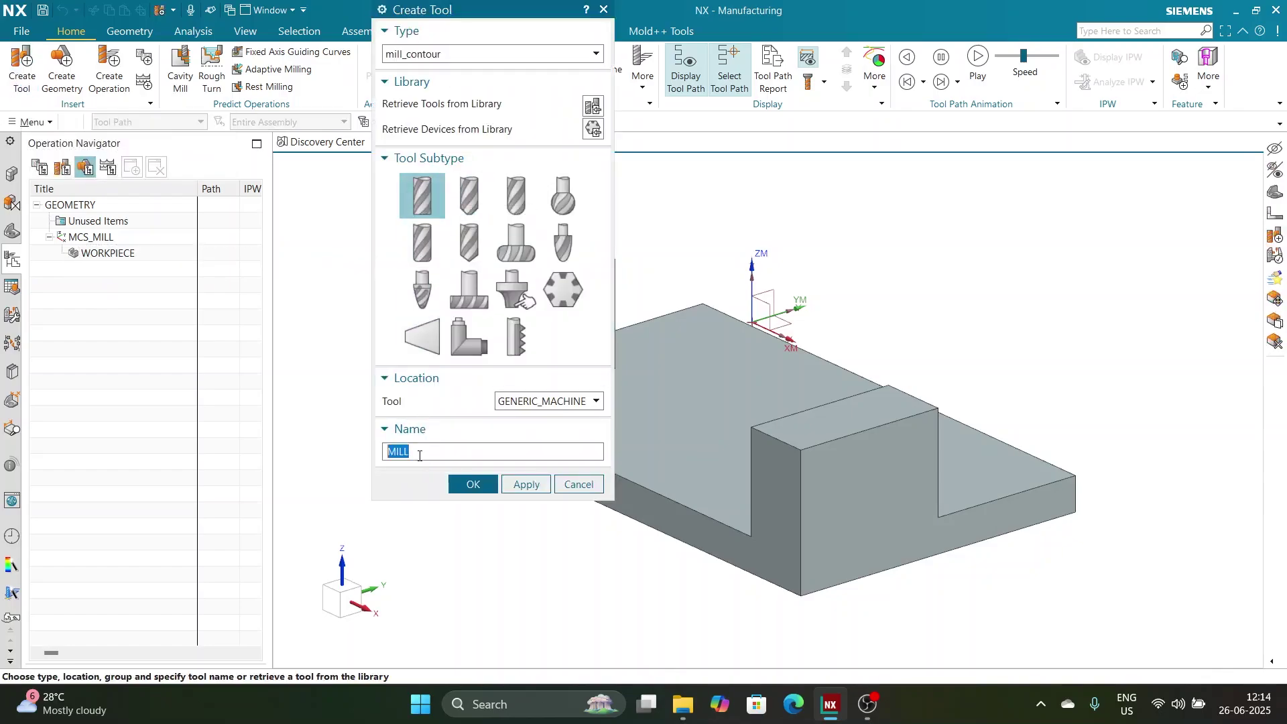
type("EM20")
key("Return")
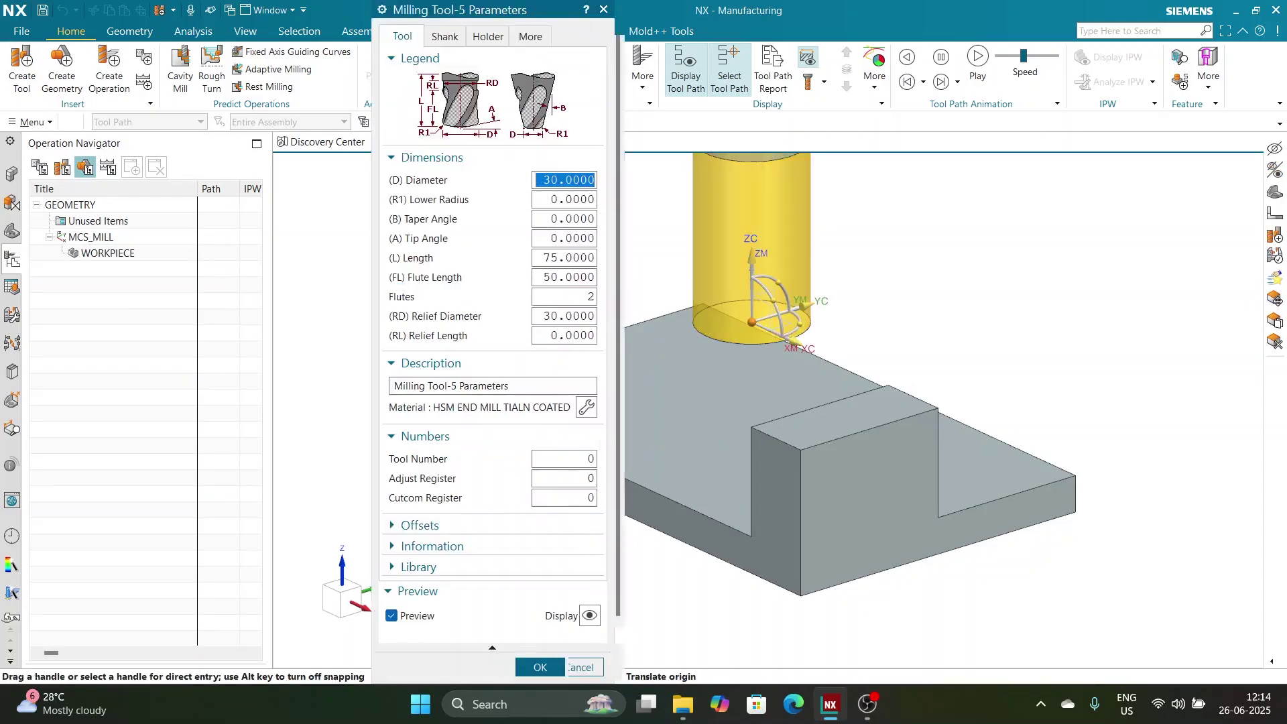
type("20")
key("Tab")
key("Tab")
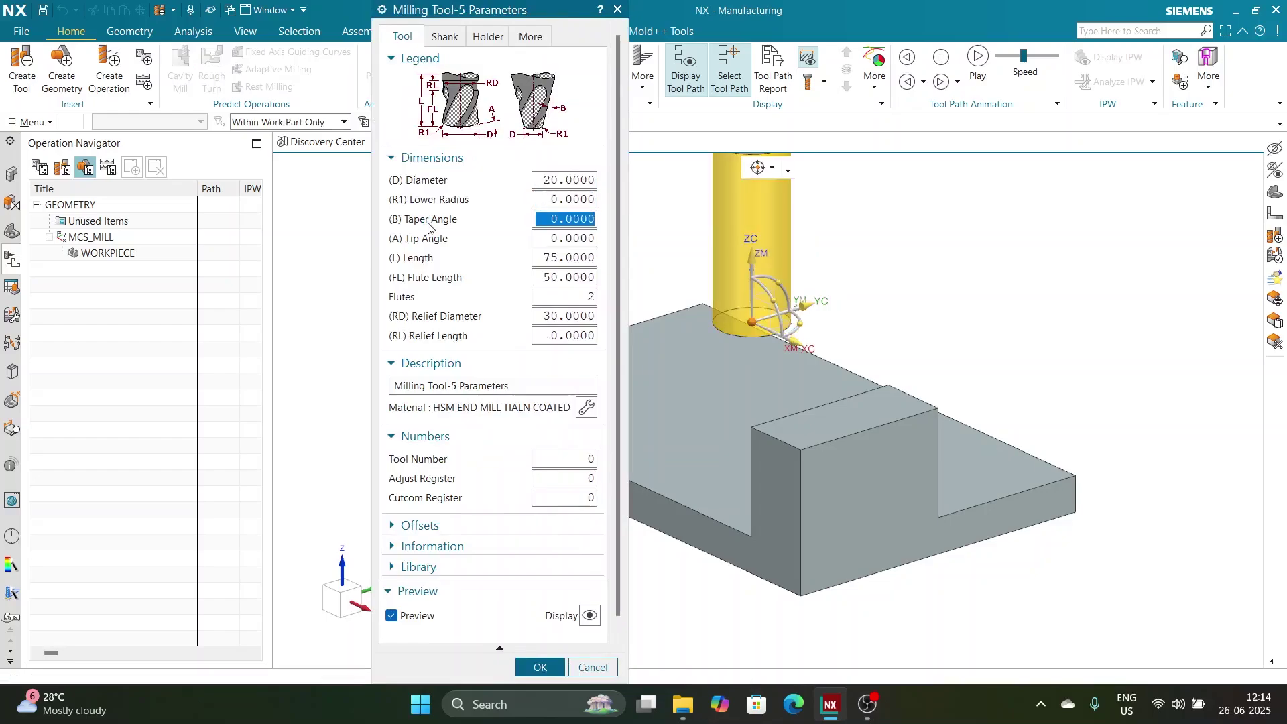
key("Tab")
key("Tab")
key("Tab")
key("Tab")
type("4")
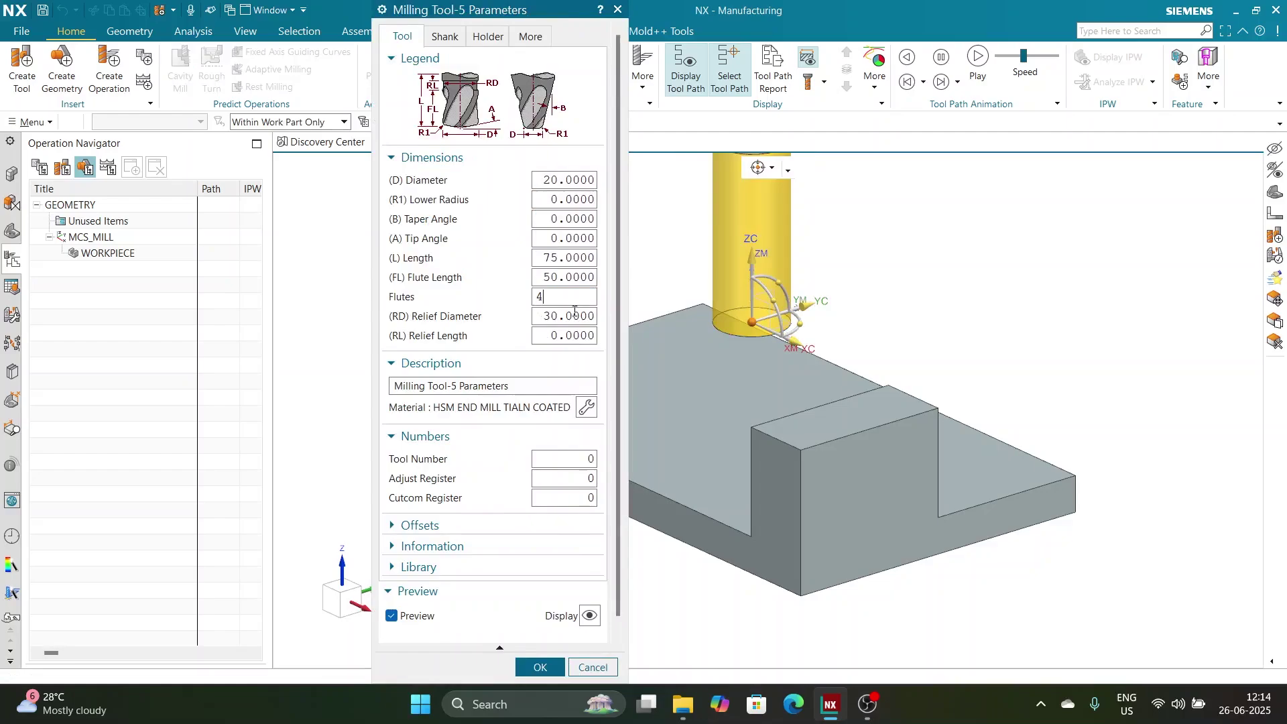
double_click(556, 463)
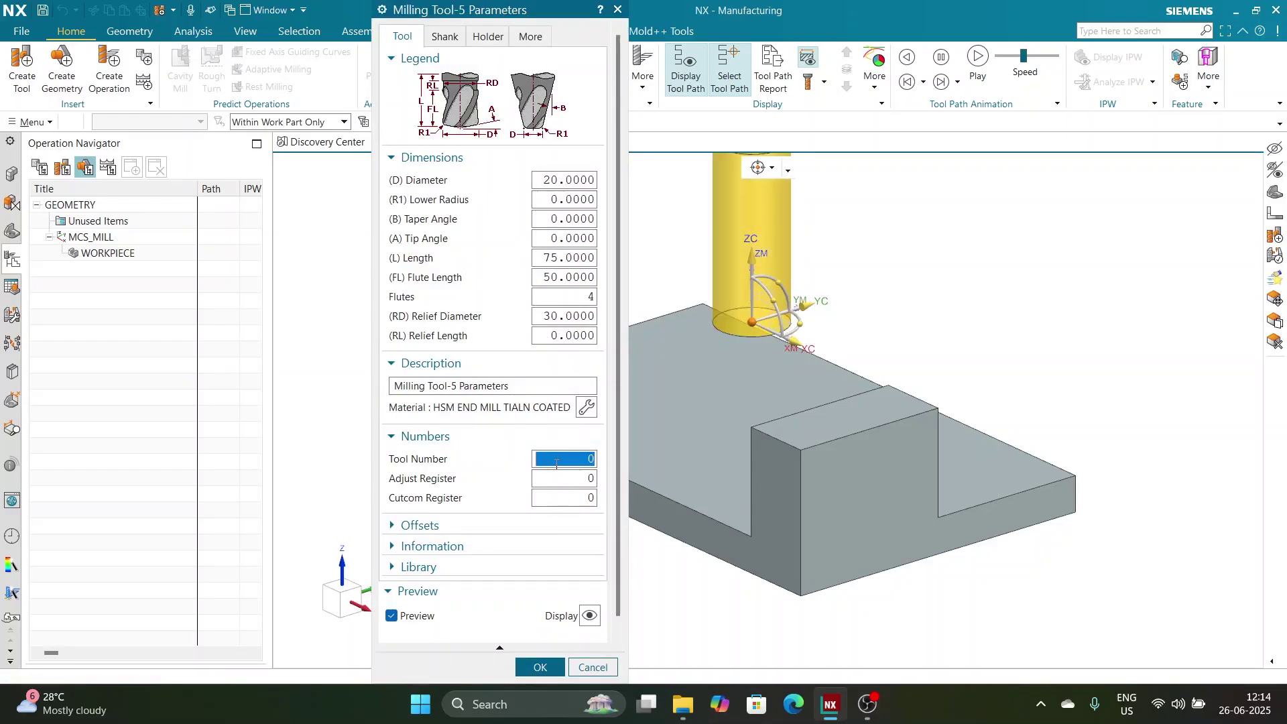
left_click(540, 667)
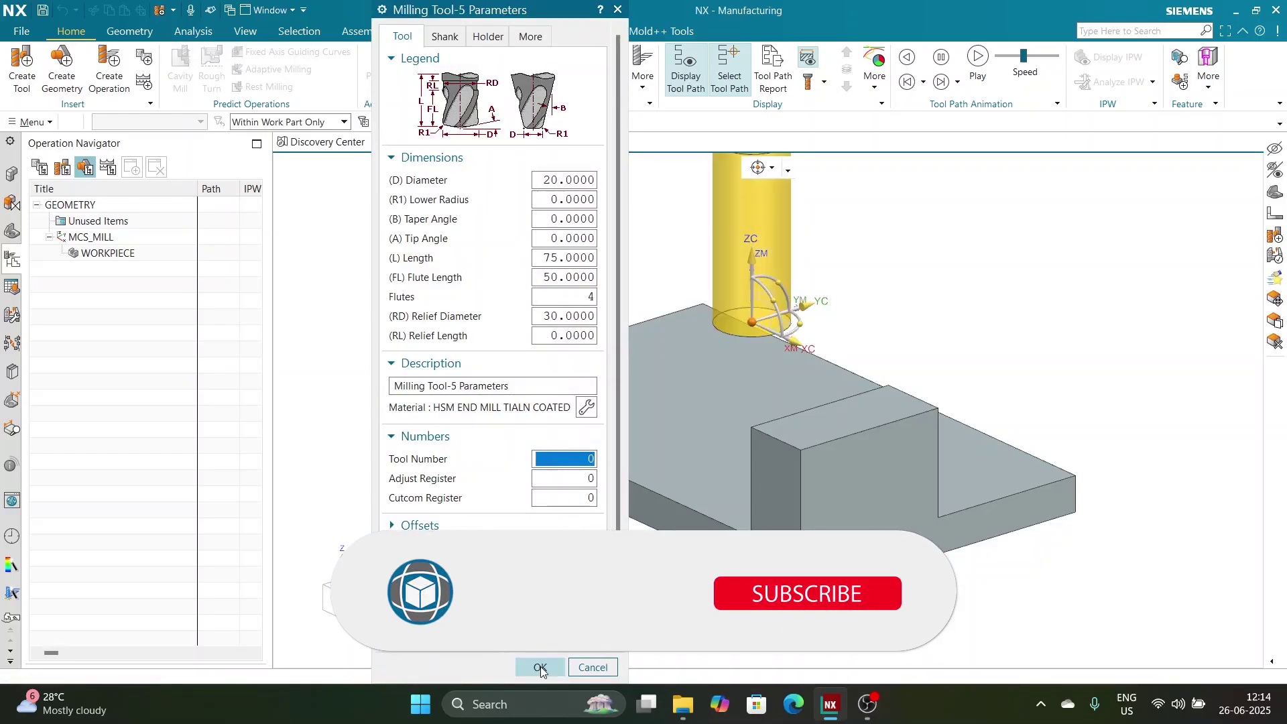
Step: Insert CAVITY_MILL under WORKPIECE using tool EM20 and method MILL_ROUGH, opening its parameters
right_click(109, 255)
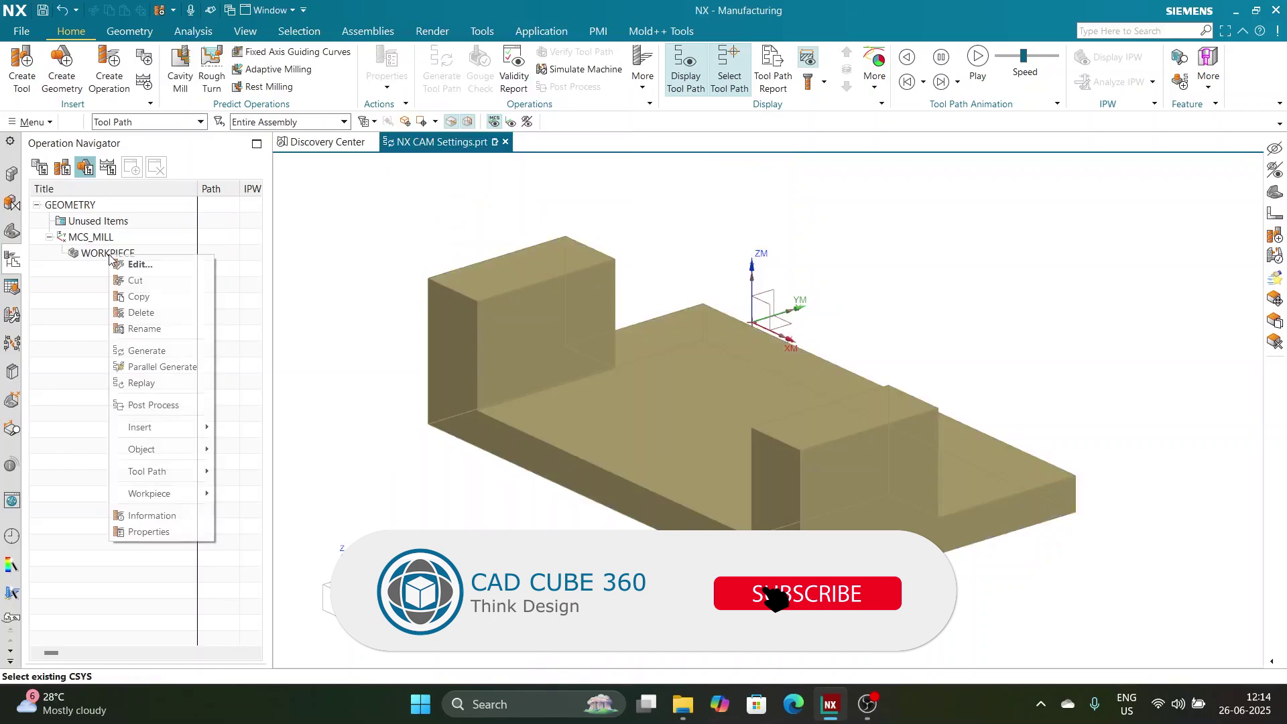
mouse_move(174, 429)
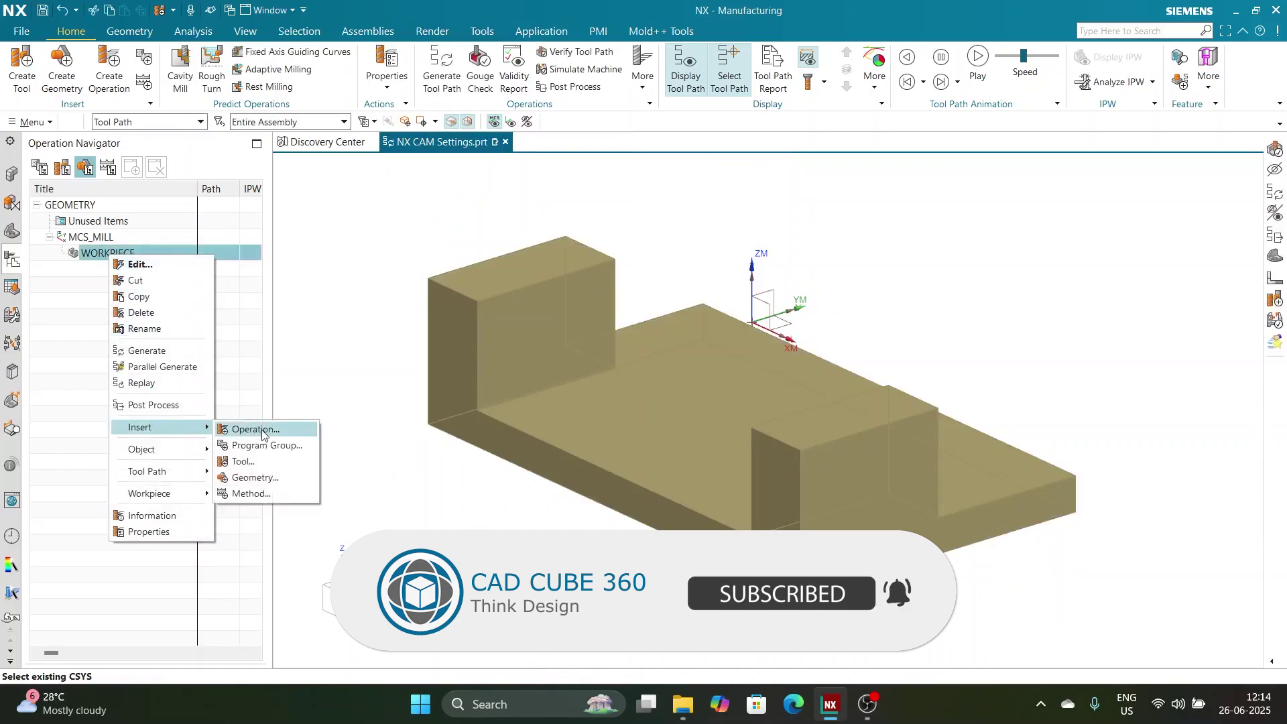
left_click(260, 429)
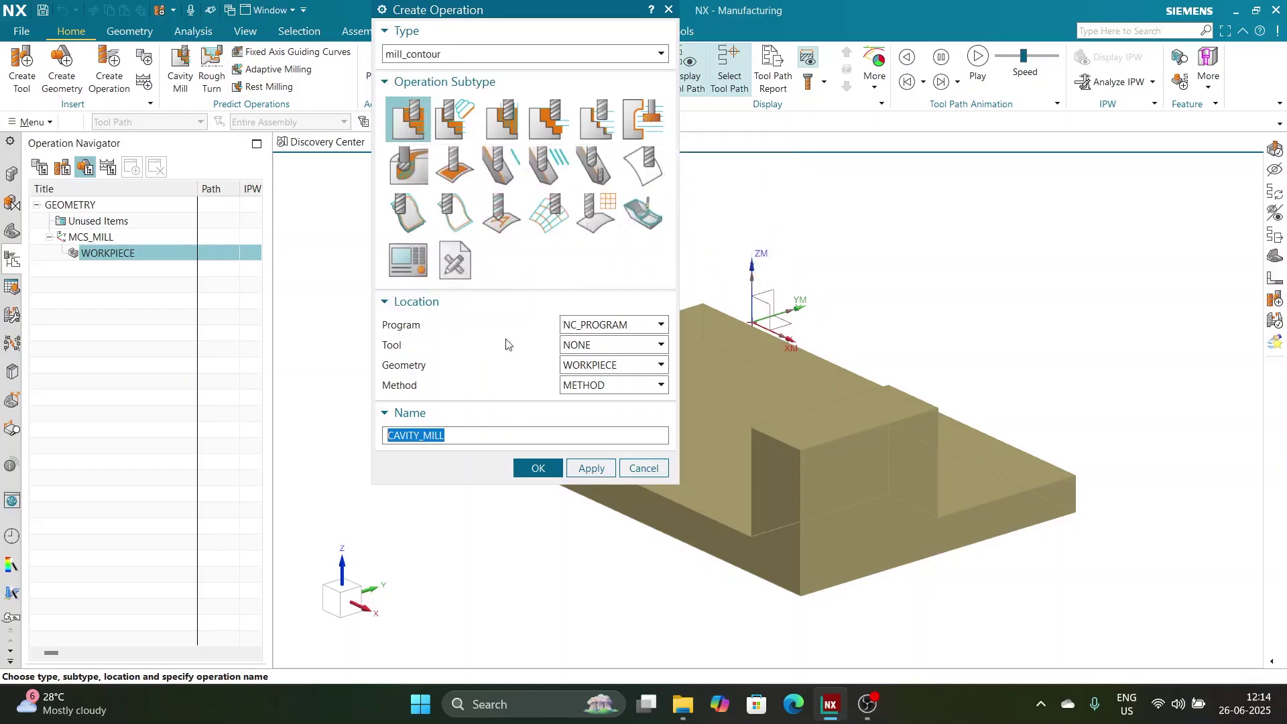
left_click(584, 345)
left_click(579, 378)
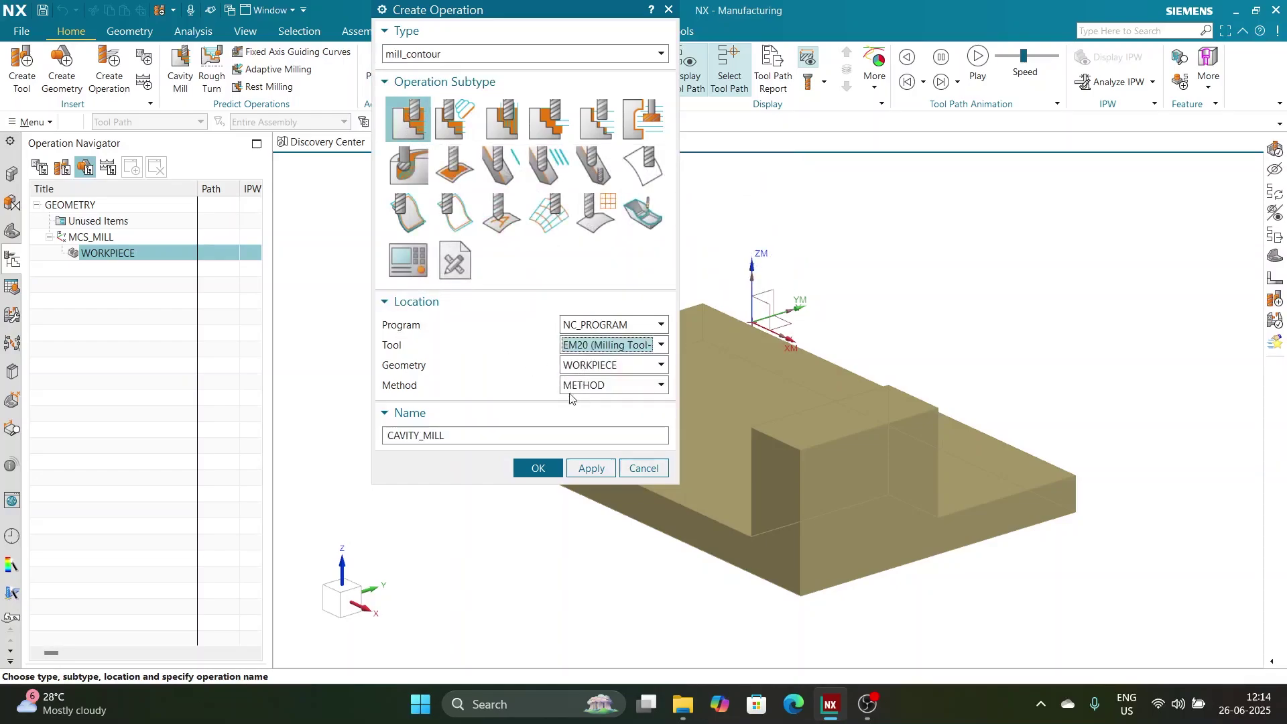
left_click(590, 386)
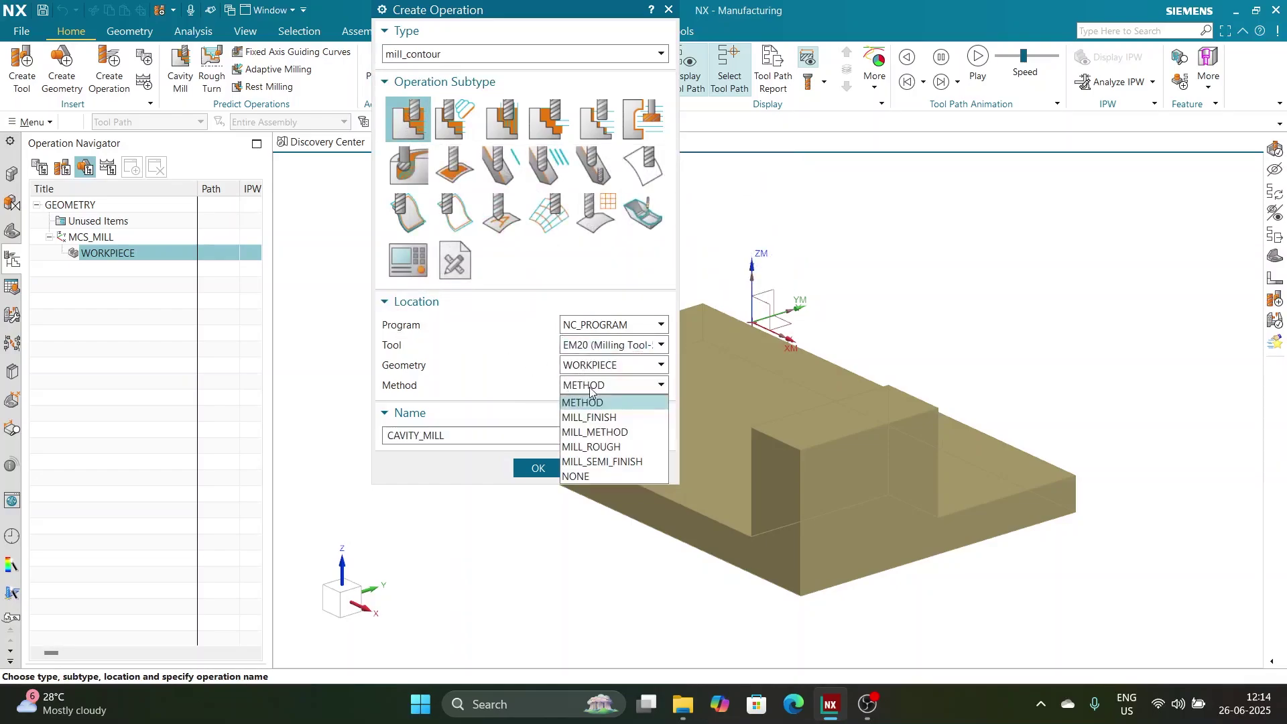
left_click(583, 447)
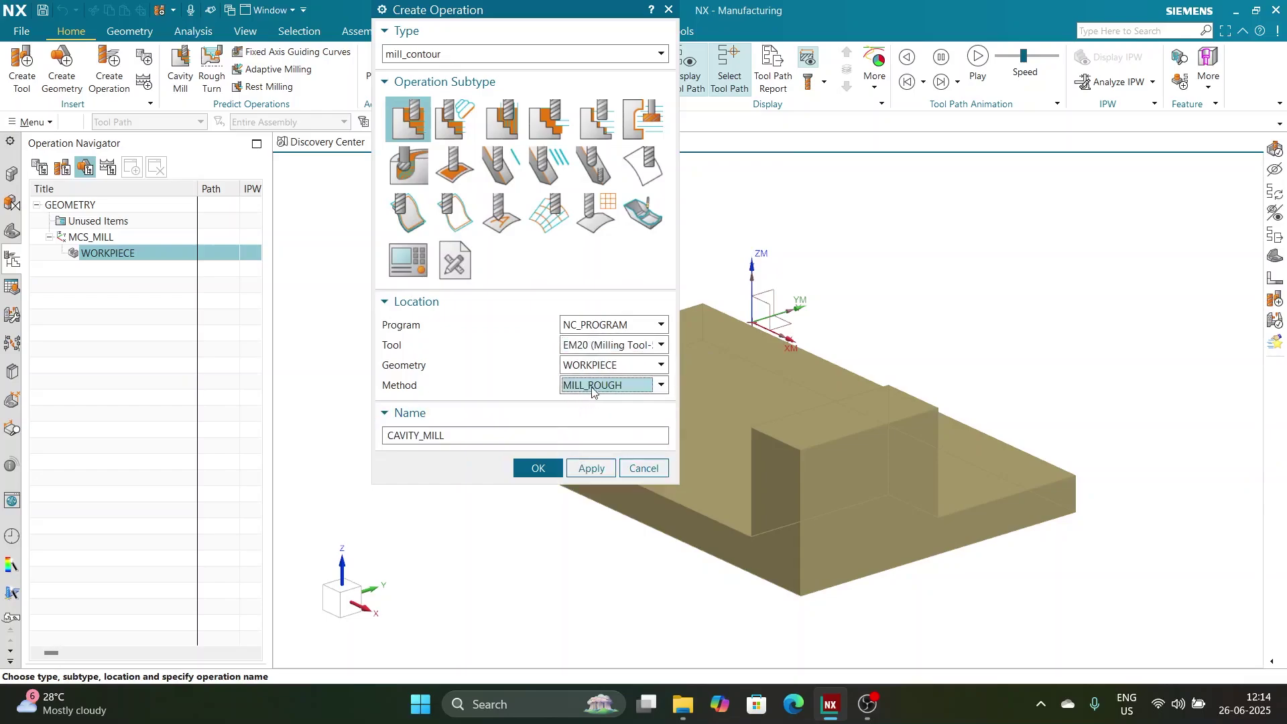
left_click_drag(486, 436, 362, 443)
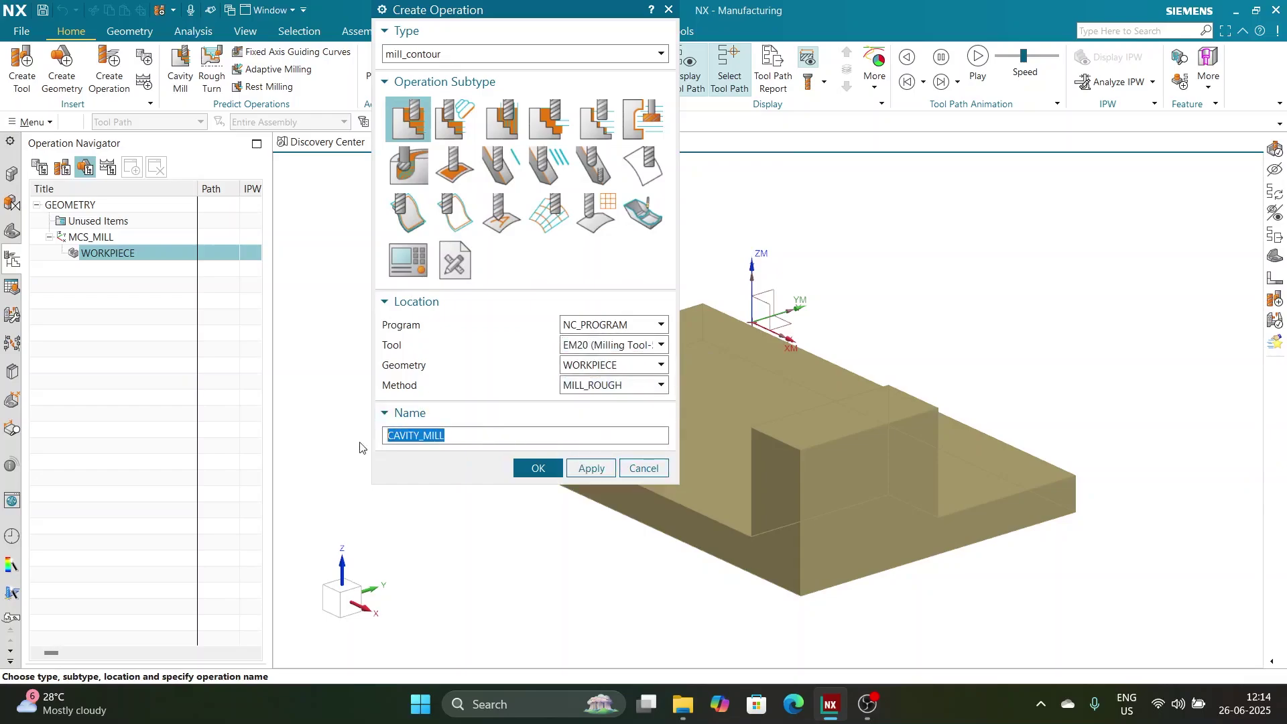
left_click(542, 472)
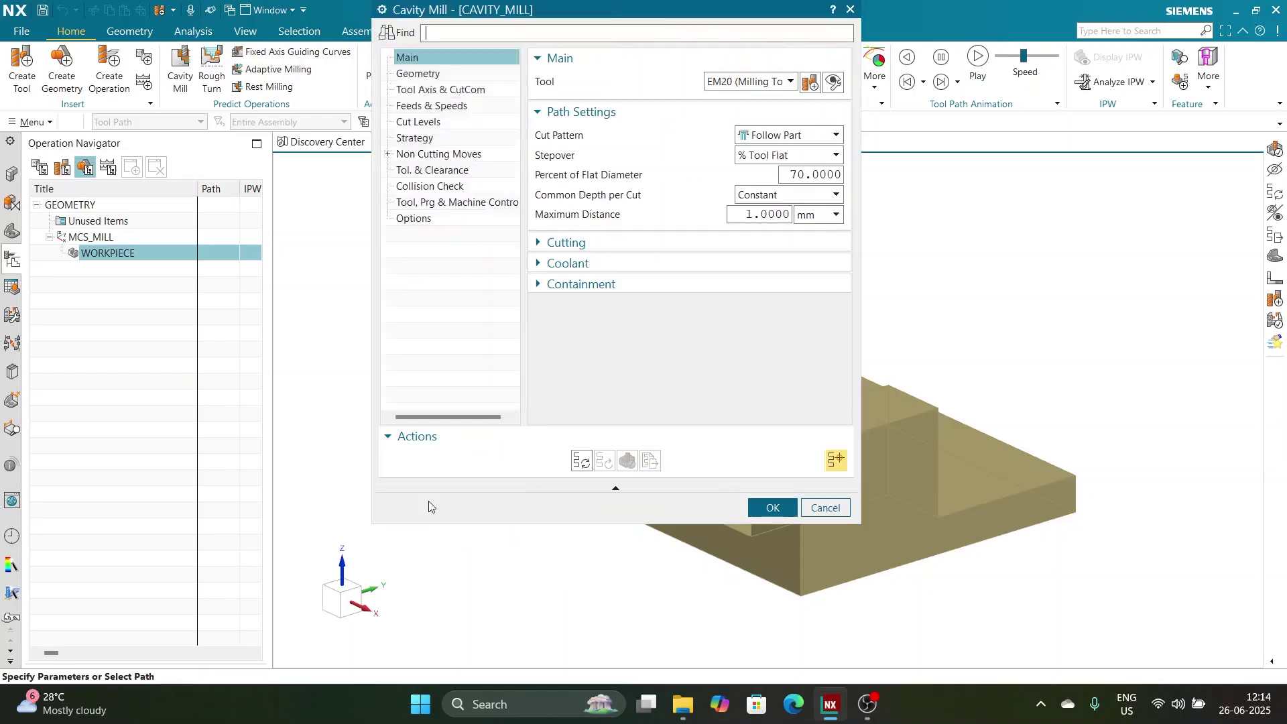
left_click_drag(548, 13, 565, 89)
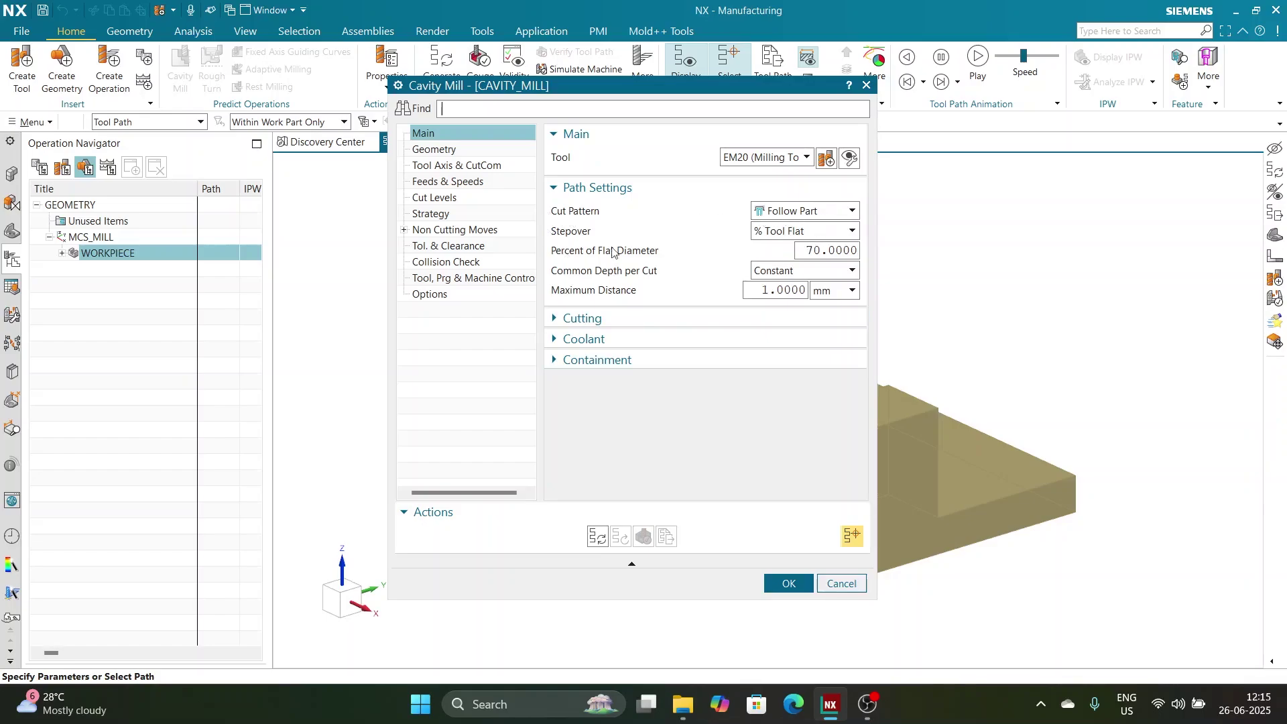
left_click(830, 250)
left_click(765, 289)
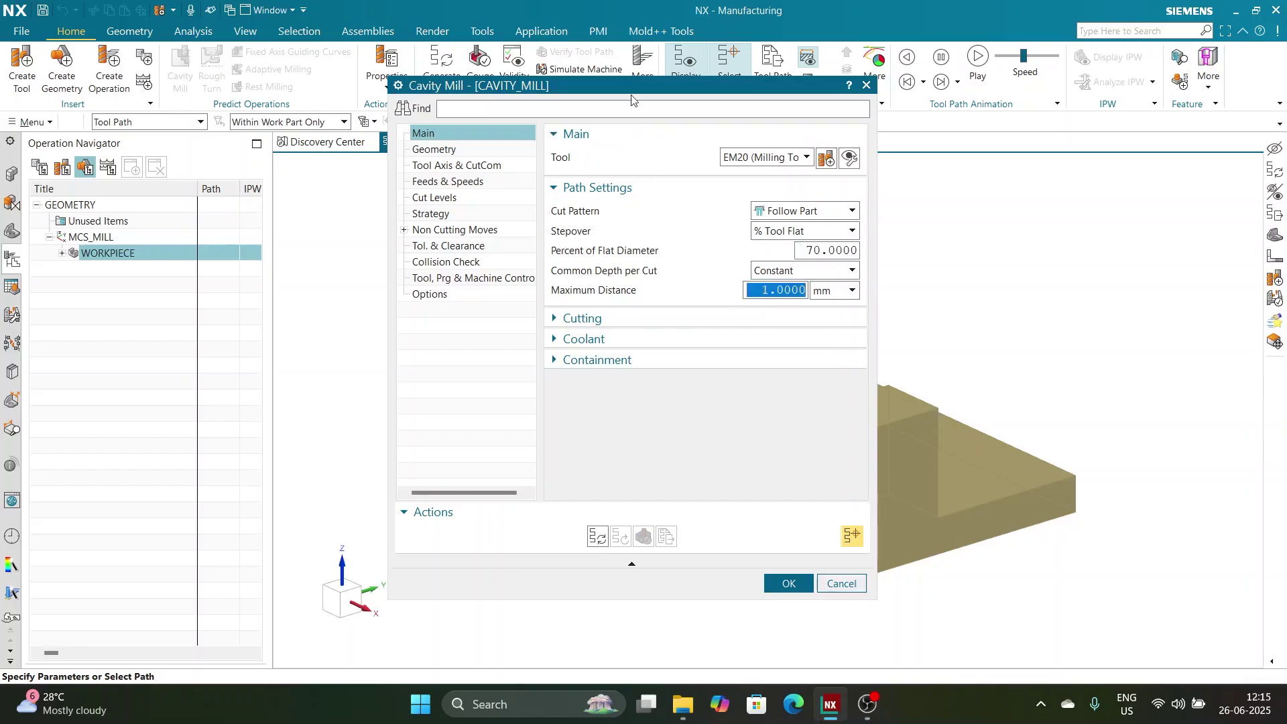
left_click_drag(621, 89, 319, 98)
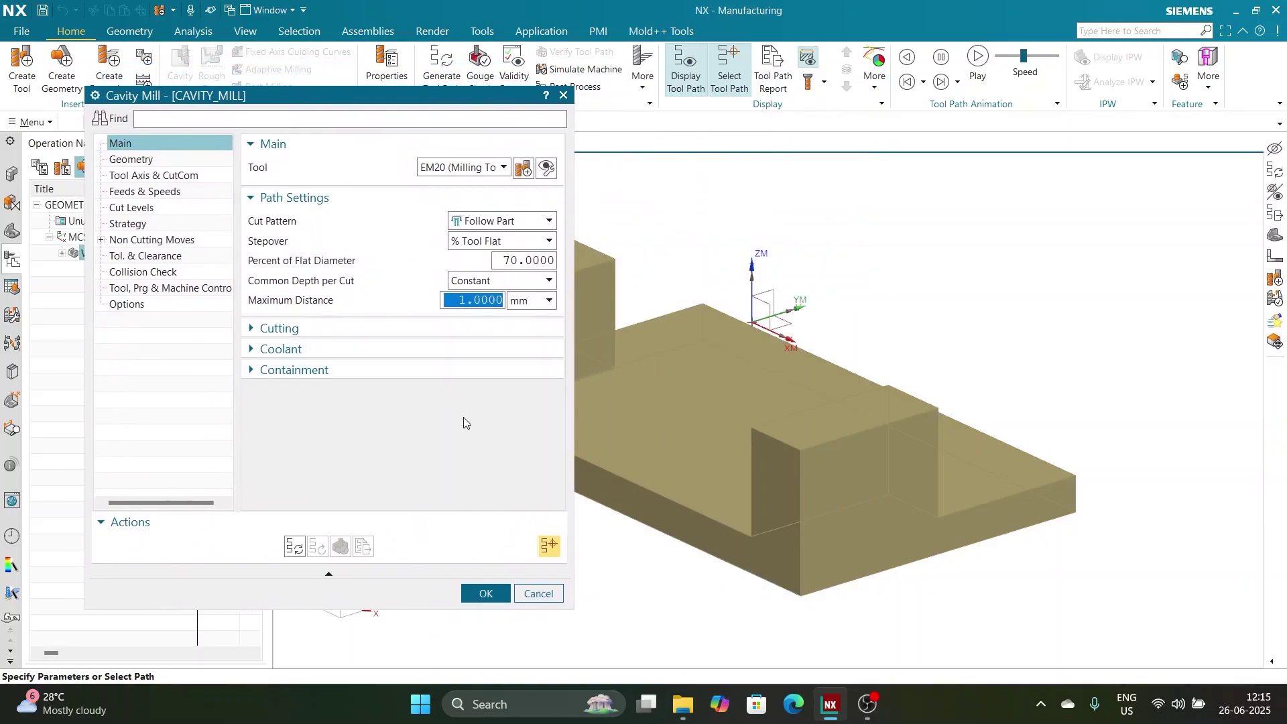
Step: Set Follow Periphery cutting with a 50% flat-diameter stepover and 0.2 mm maximum depth per cut
left_click(479, 222)
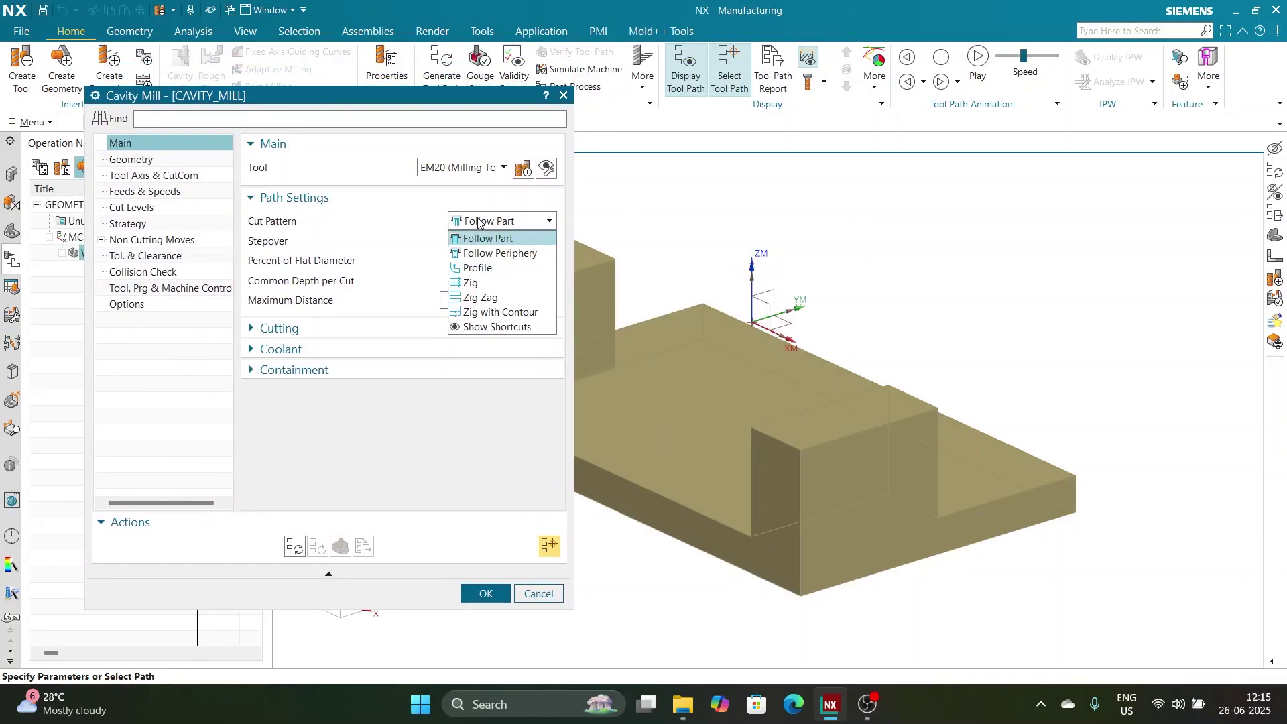
left_click(480, 254)
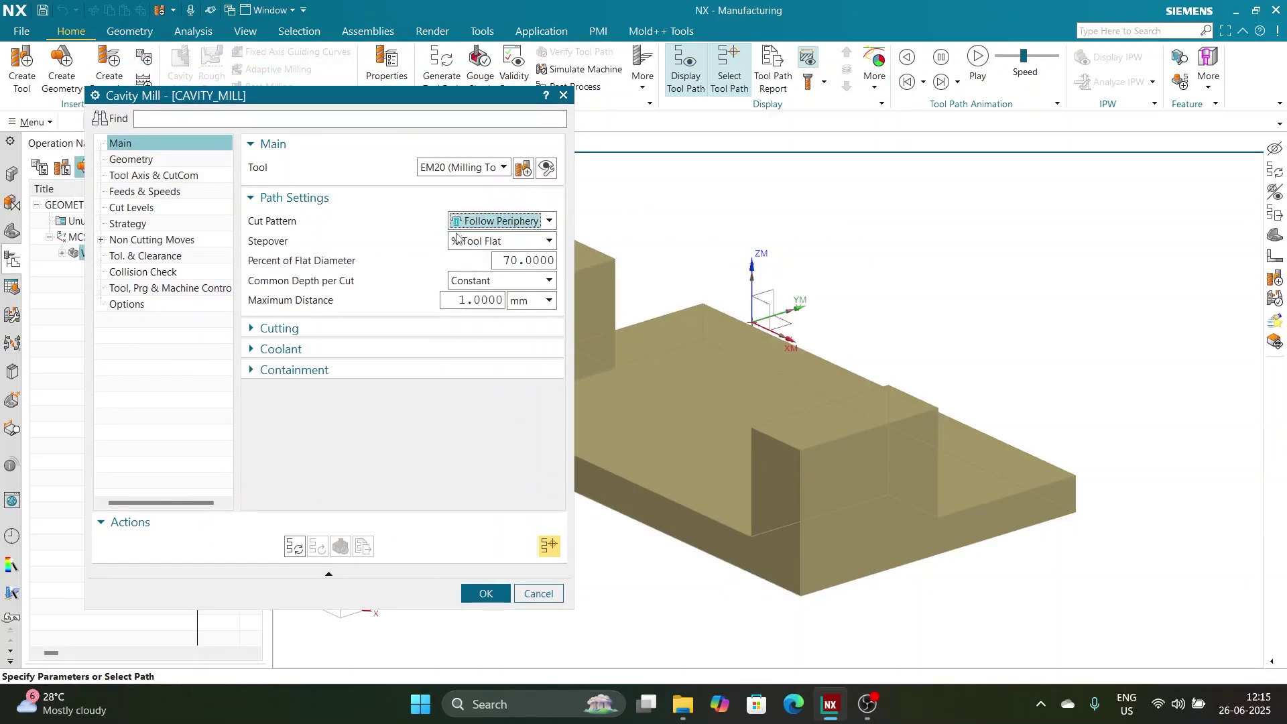
left_click(508, 258)
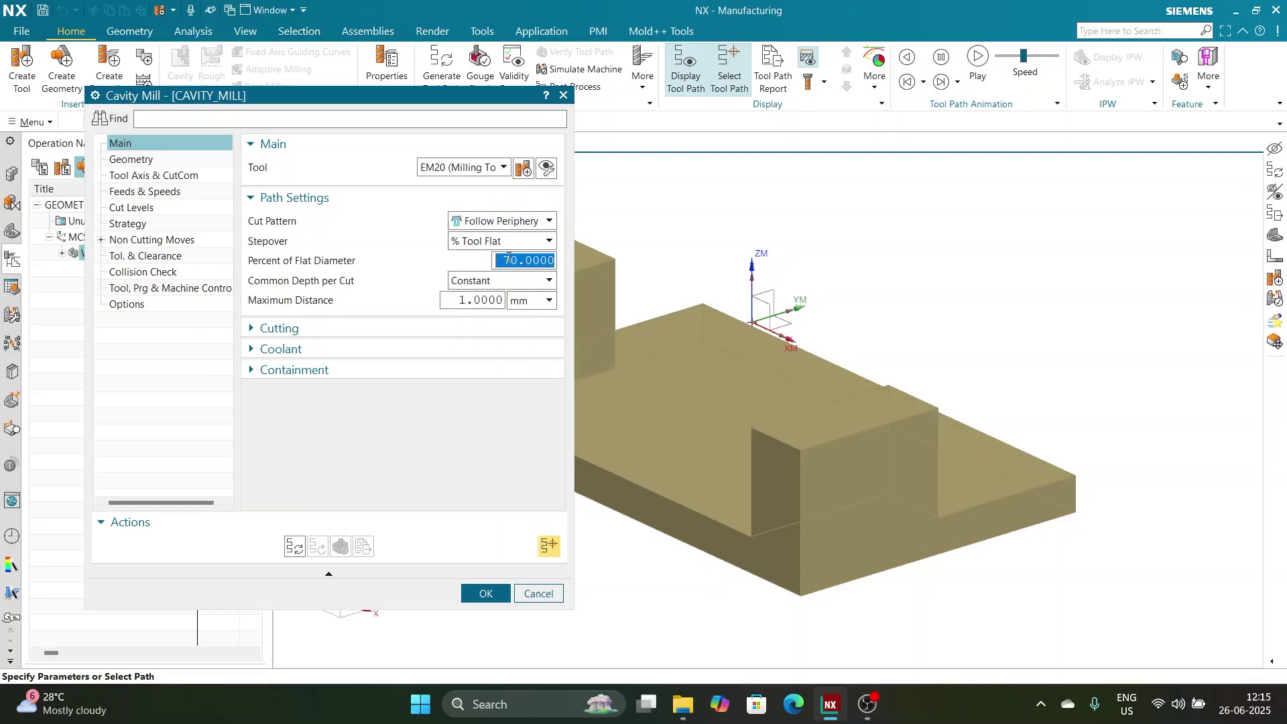
type("50")
key("Return")
left_click(486, 295)
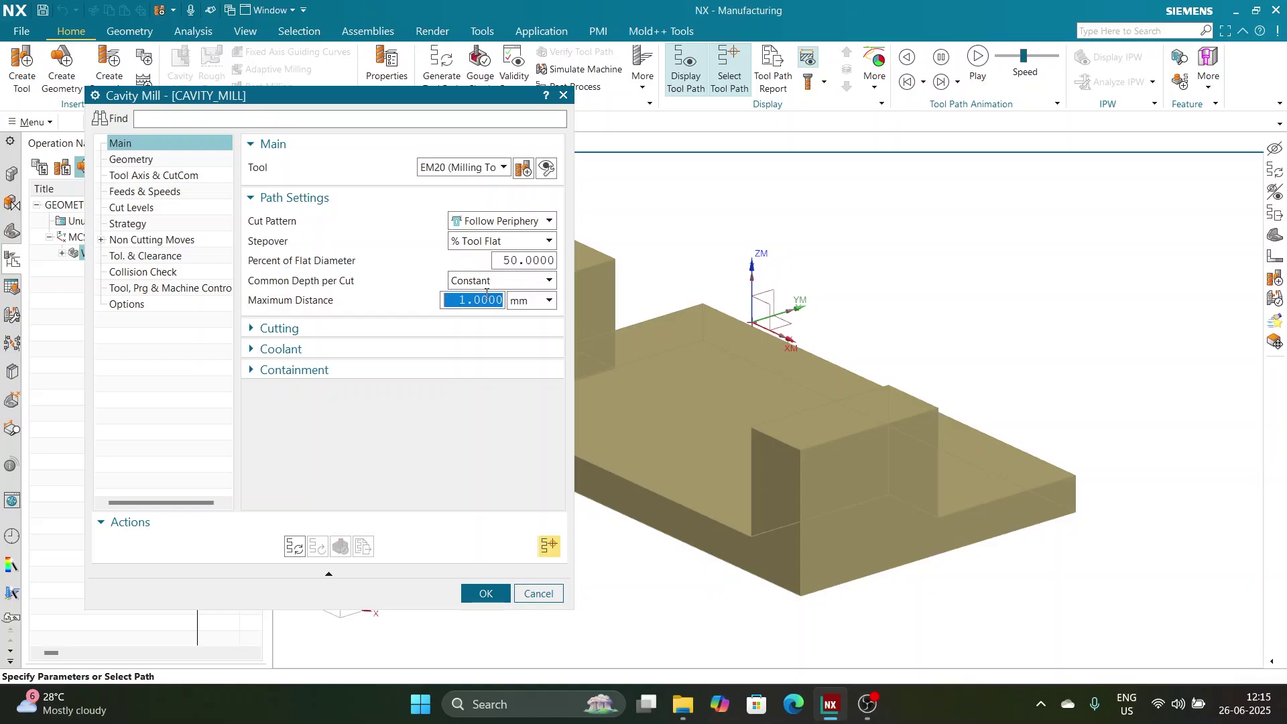
type("0.2")
key("Return")
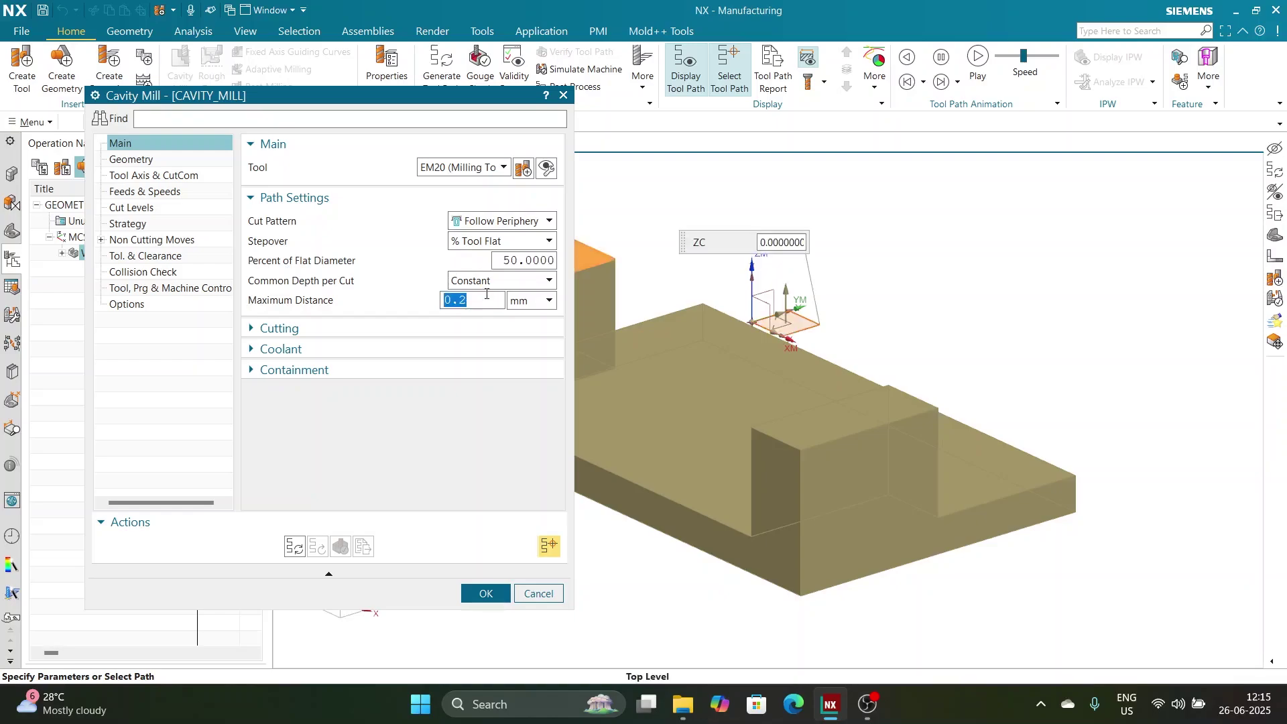
Step: In the cutting settings, keep cut order at Level First and set pattern direction to Automatic
left_click(408, 328)
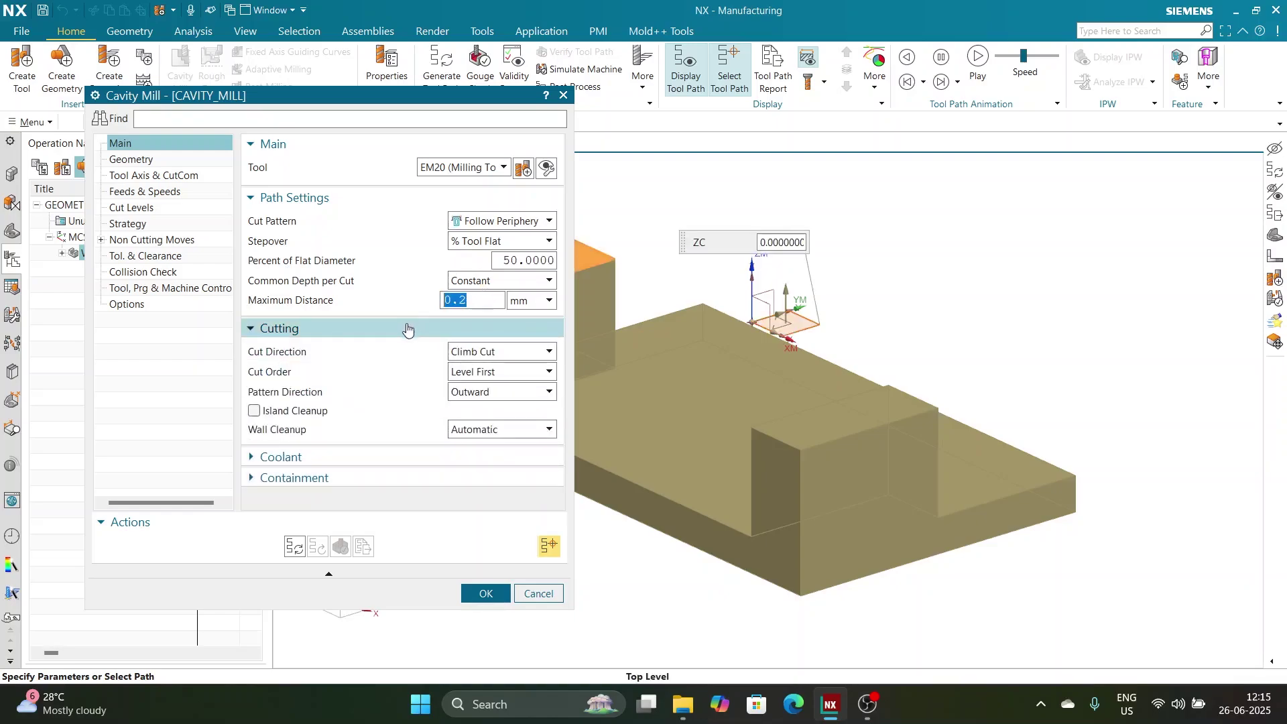
left_click(482, 374)
left_click(479, 406)
left_click(496, 372)
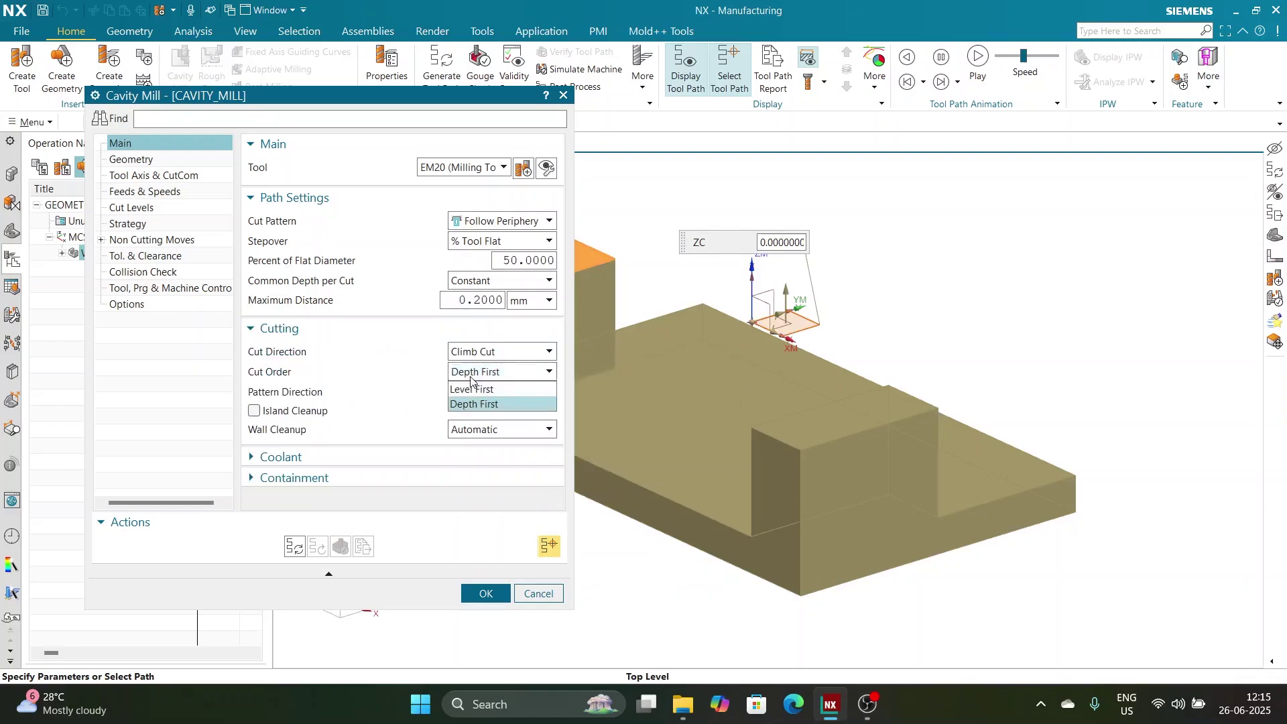
left_click(469, 392)
left_click(473, 393)
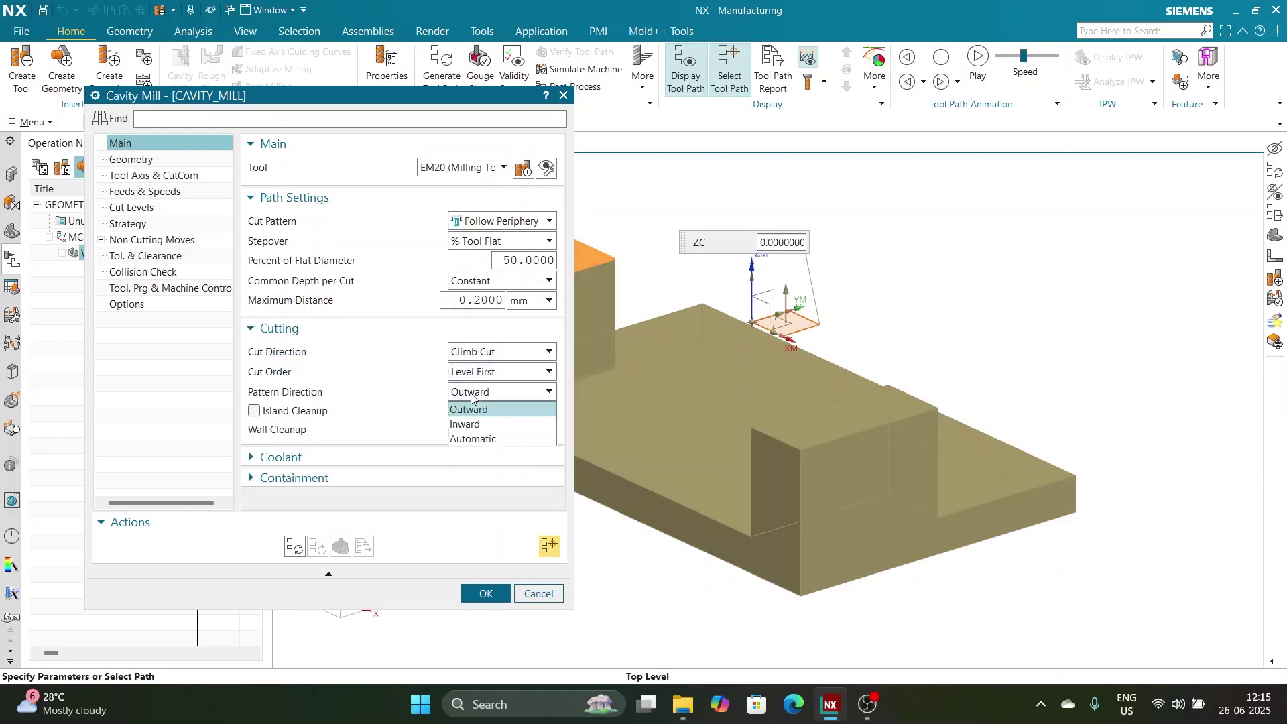
left_click(474, 439)
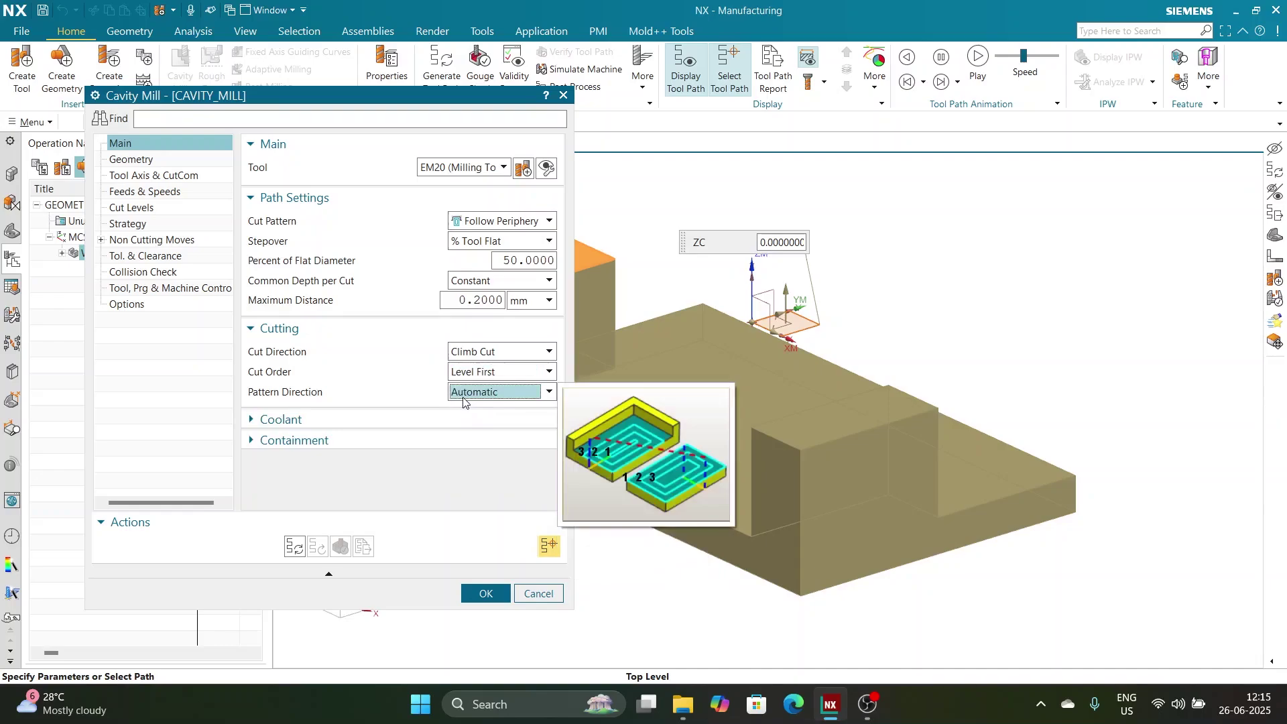
Step: Review the coolant, containment, geometry and engage settings, then accept the operation
left_click(429, 420)
left_click(394, 442)
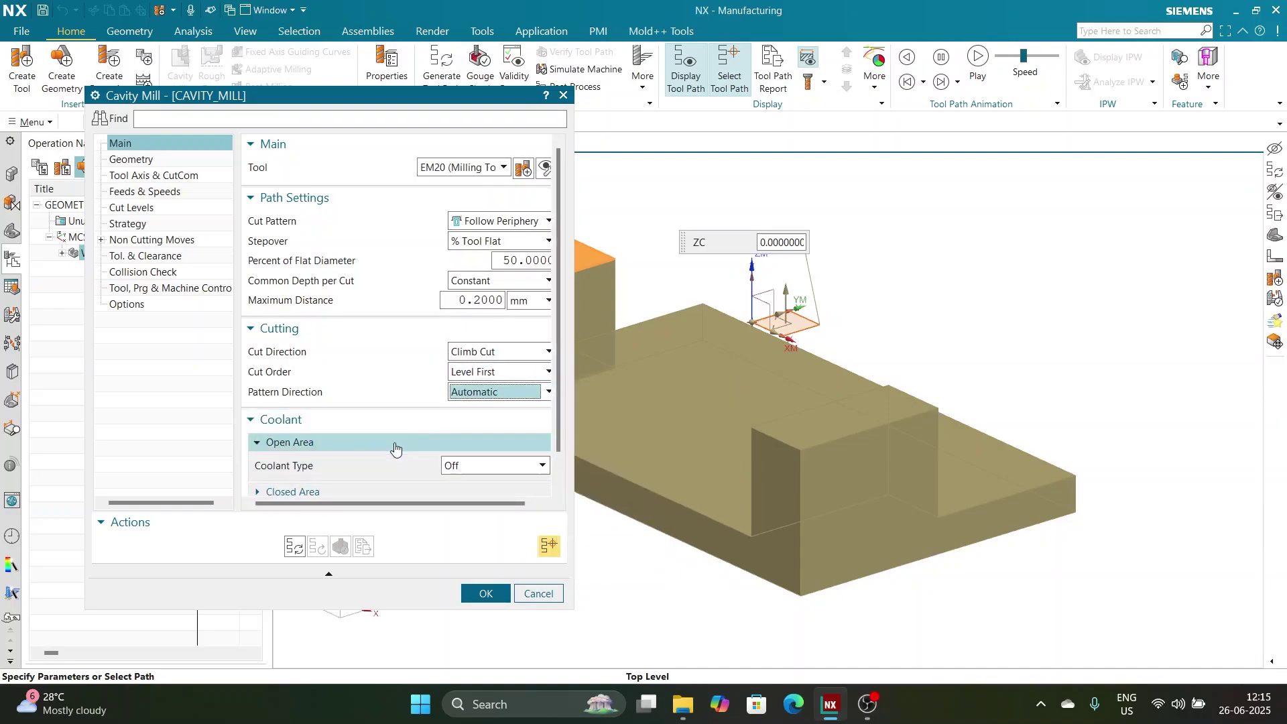
left_click(394, 442)
left_click(390, 461)
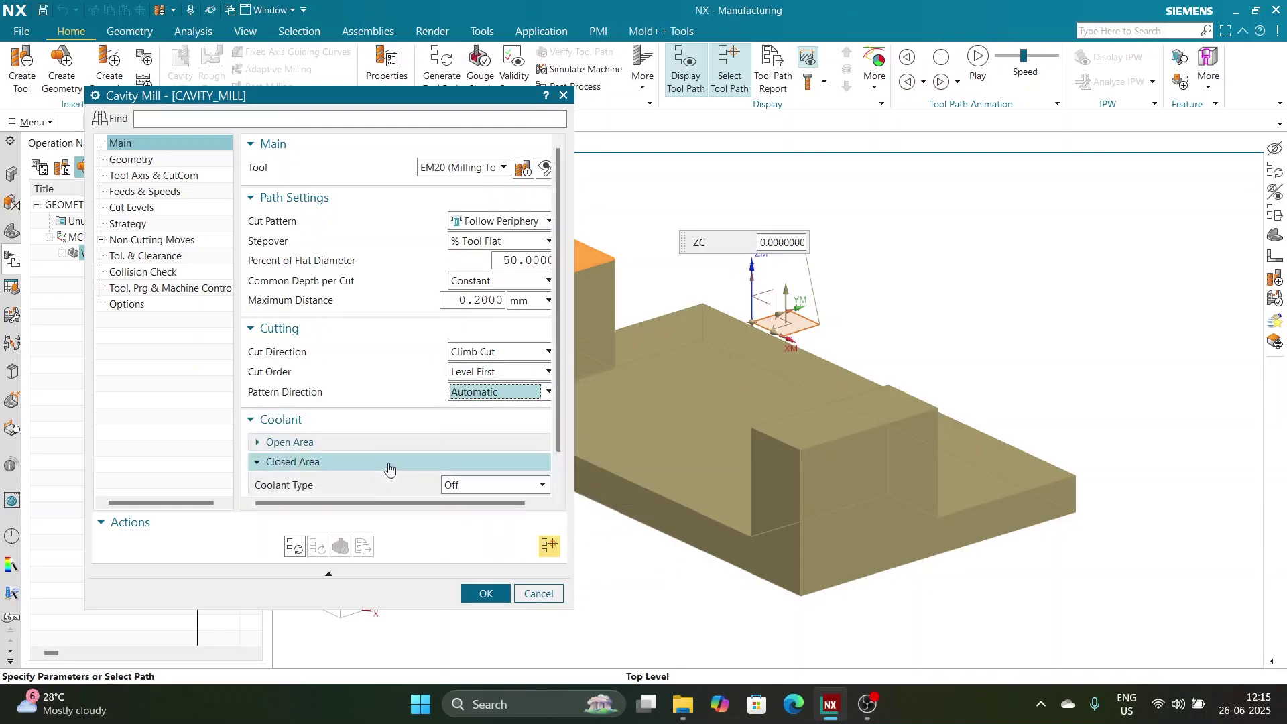
left_click(390, 462)
left_click(366, 489)
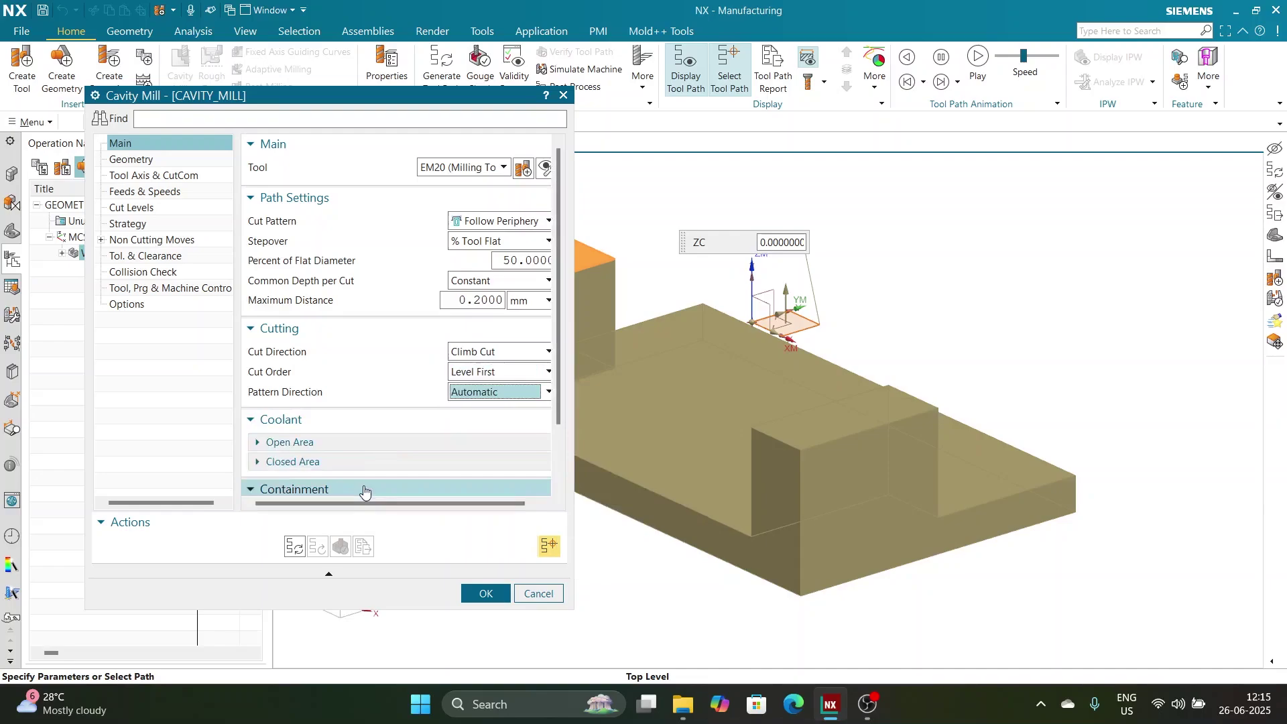
left_click(364, 489)
left_click(151, 160)
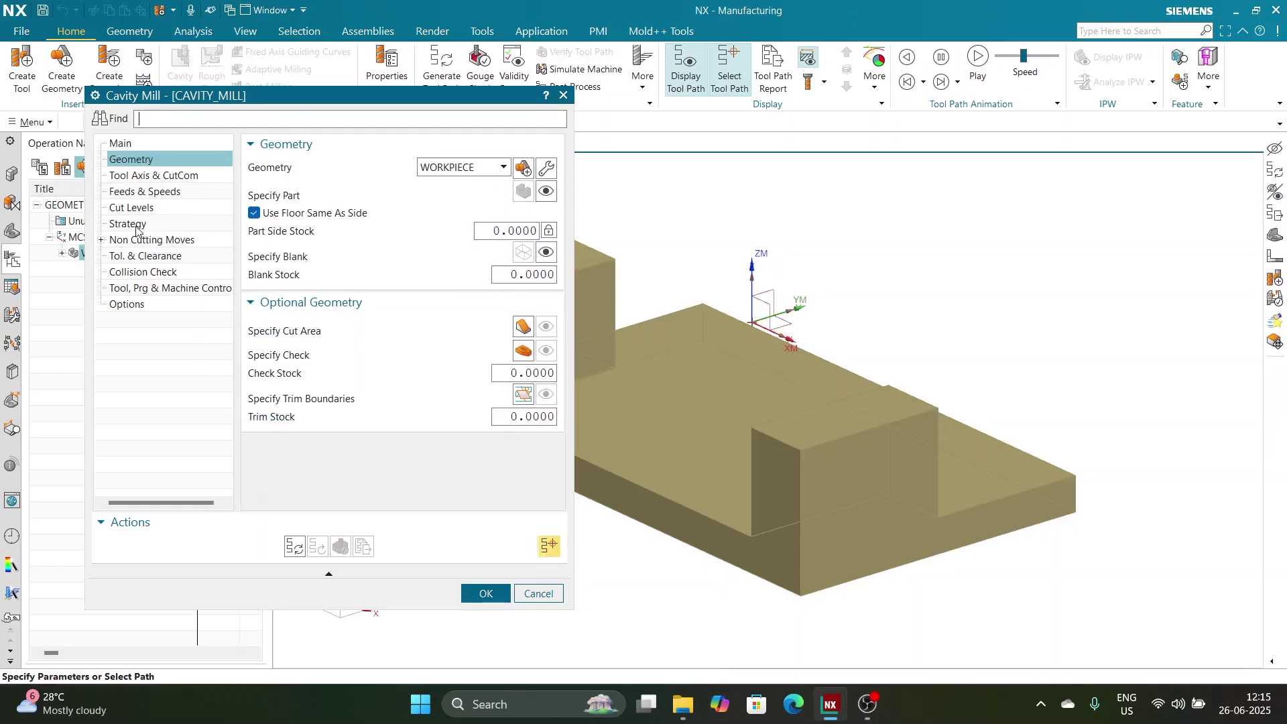
left_click(139, 240)
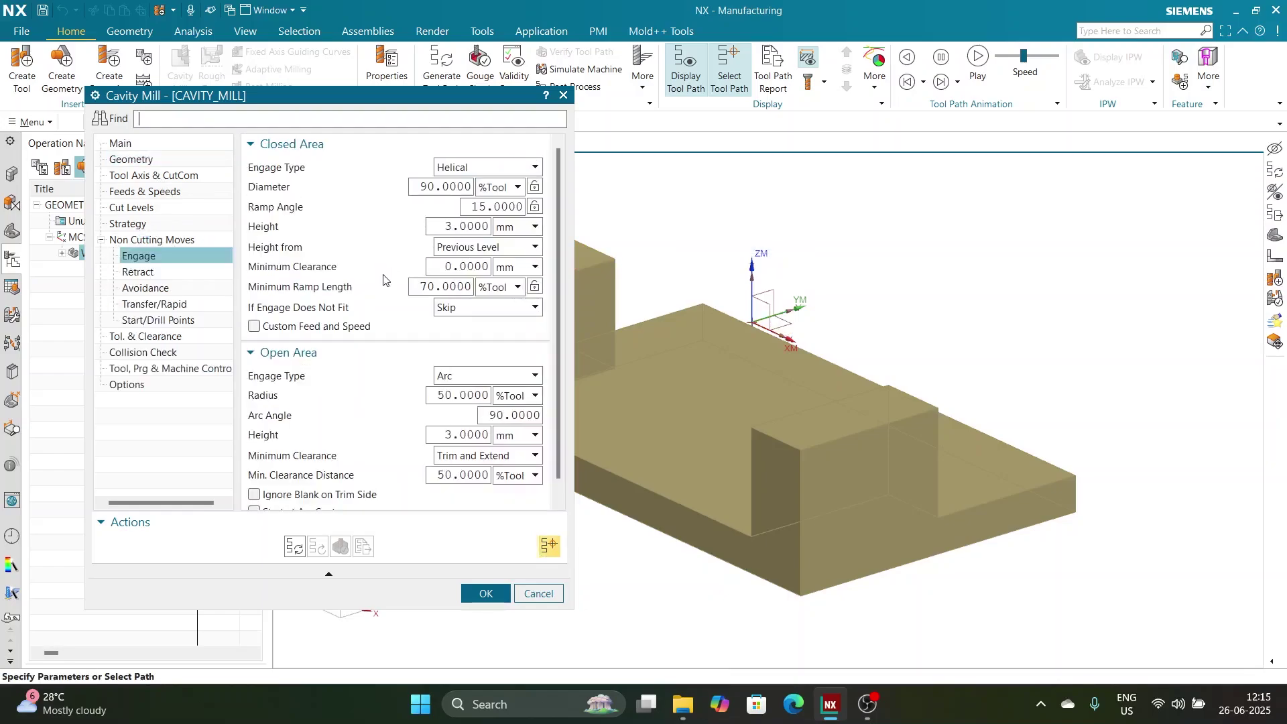
left_click(484, 594)
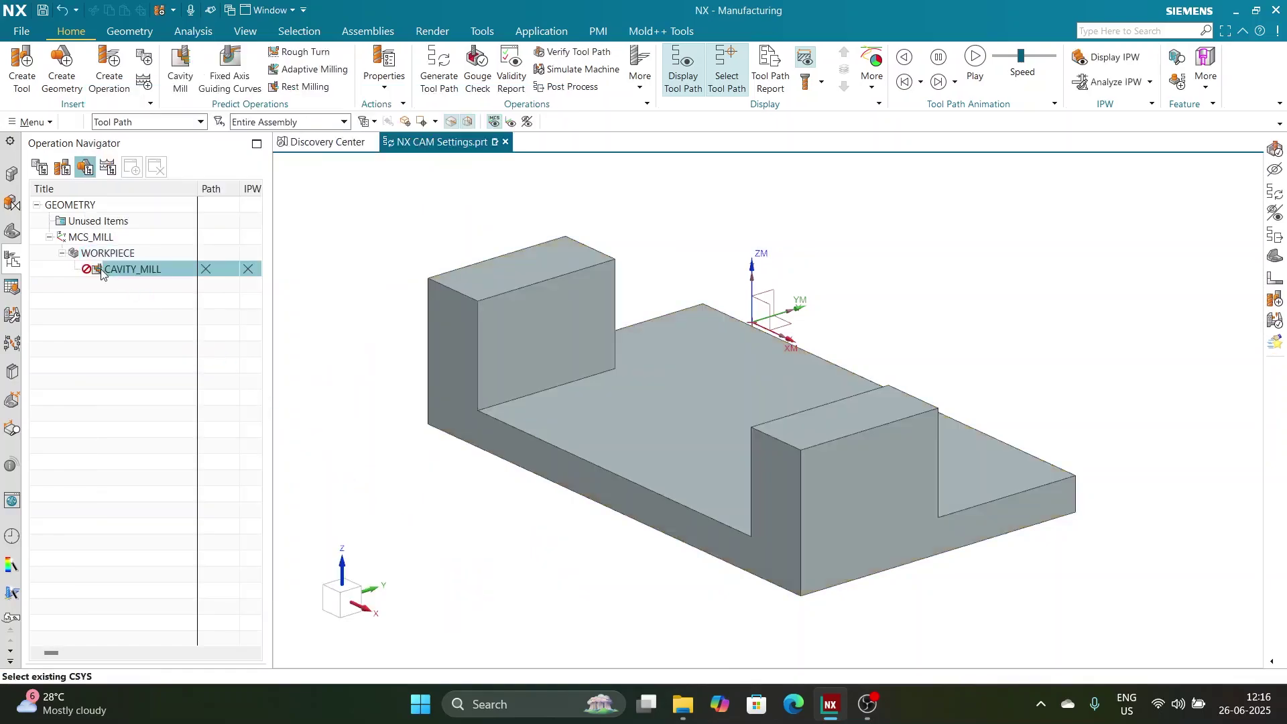
Step: Generate the CAVITY_MILL tool path and reselect the operation to display it
left_click(439, 67)
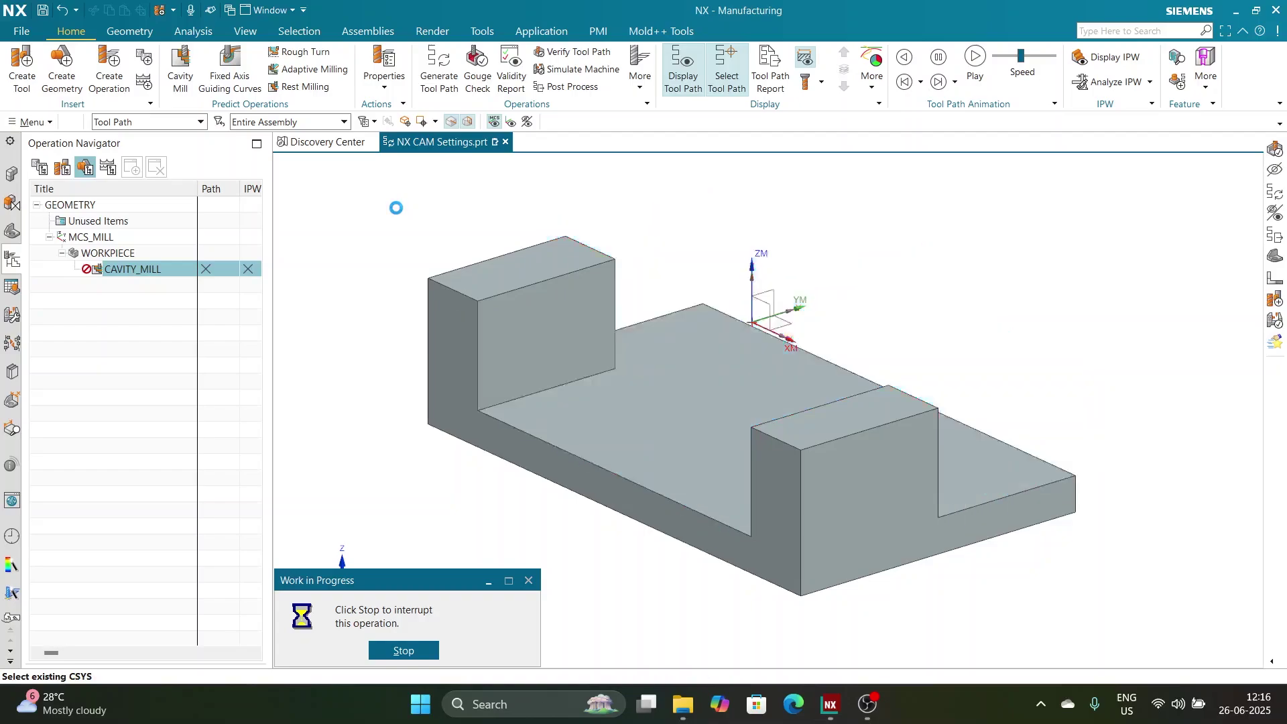
left_click(140, 312)
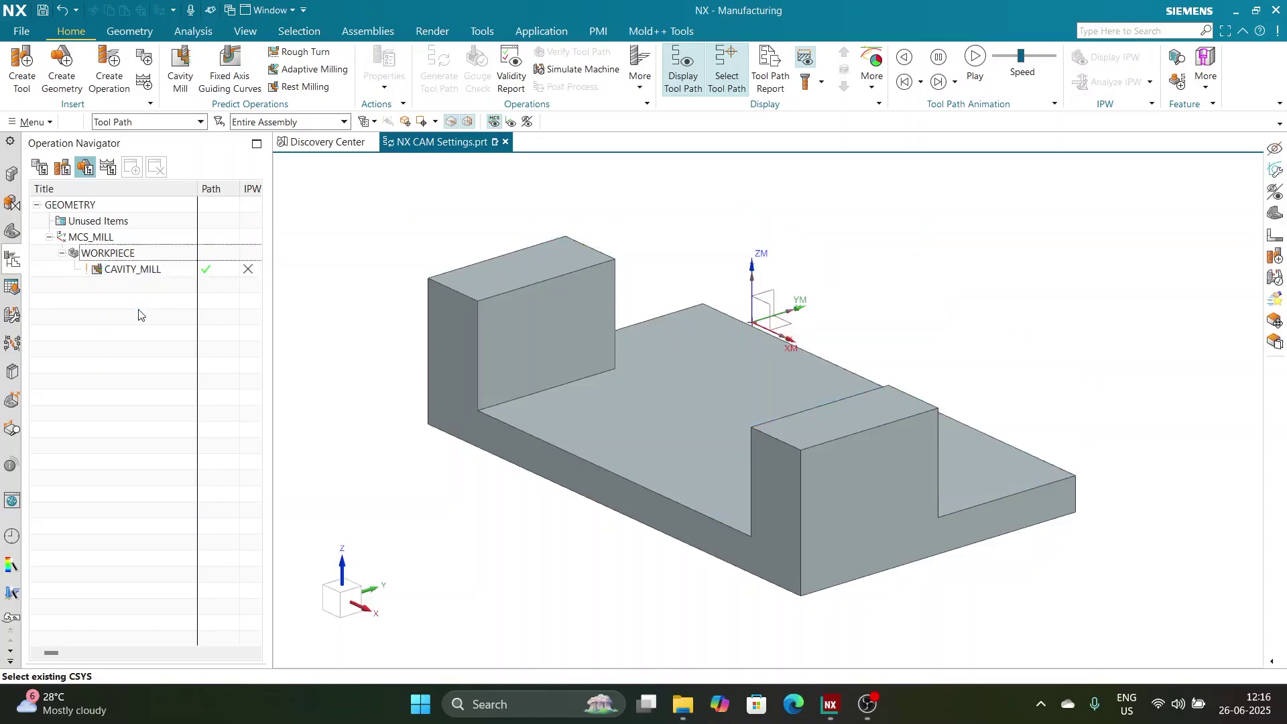
left_click(142, 269)
Step: Open tool path verification in 3D Dynamic mode and lower the animation speed from 10 to 3
left_click(572, 52)
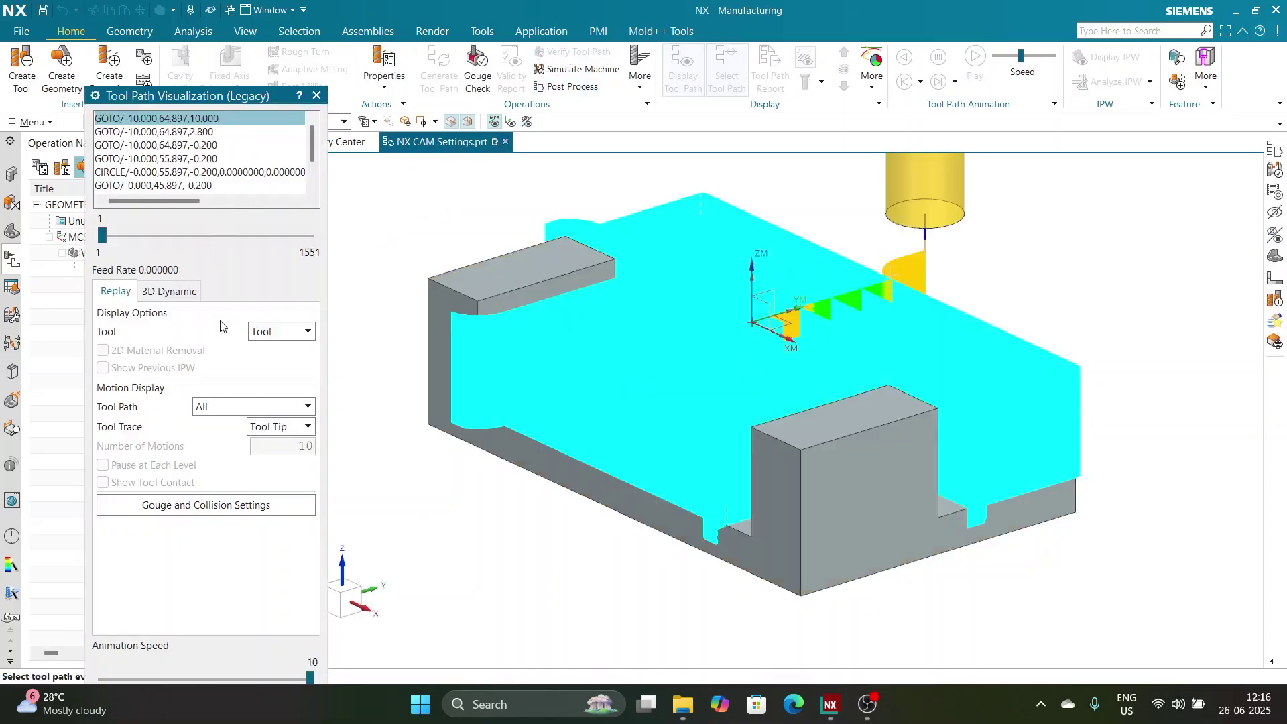
left_click(171, 299)
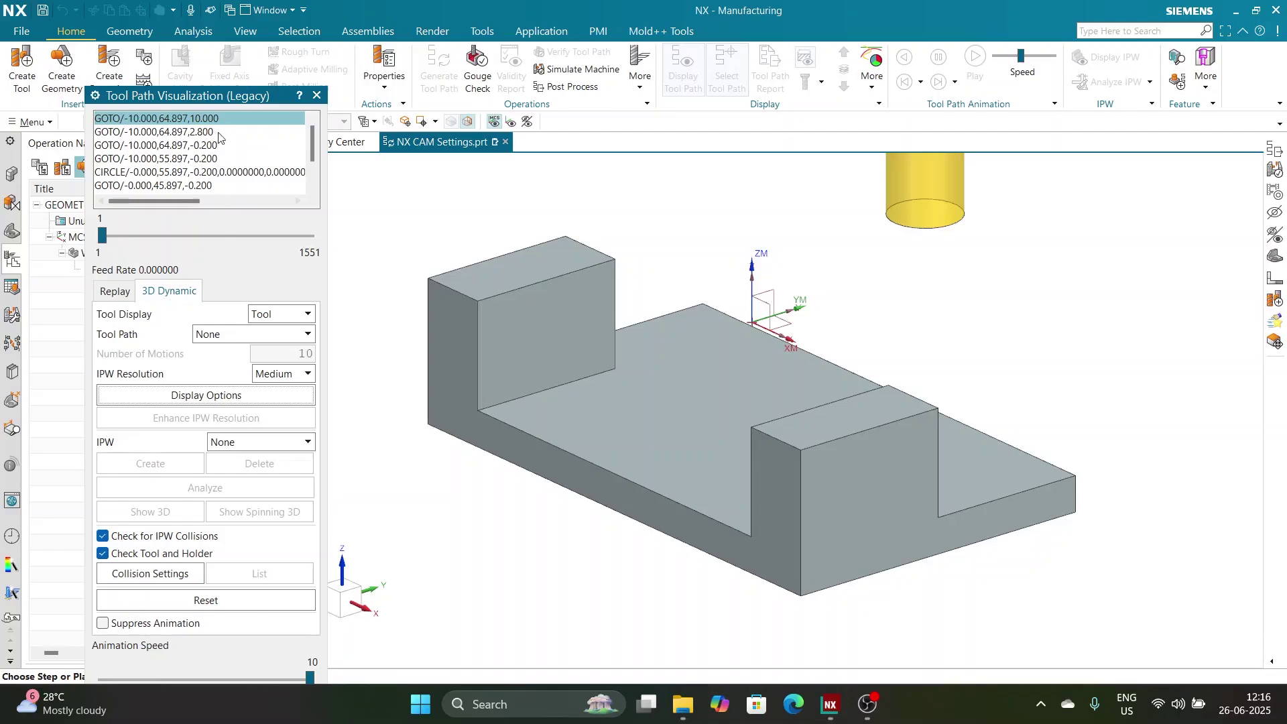
left_click_drag(218, 102, 260, 19)
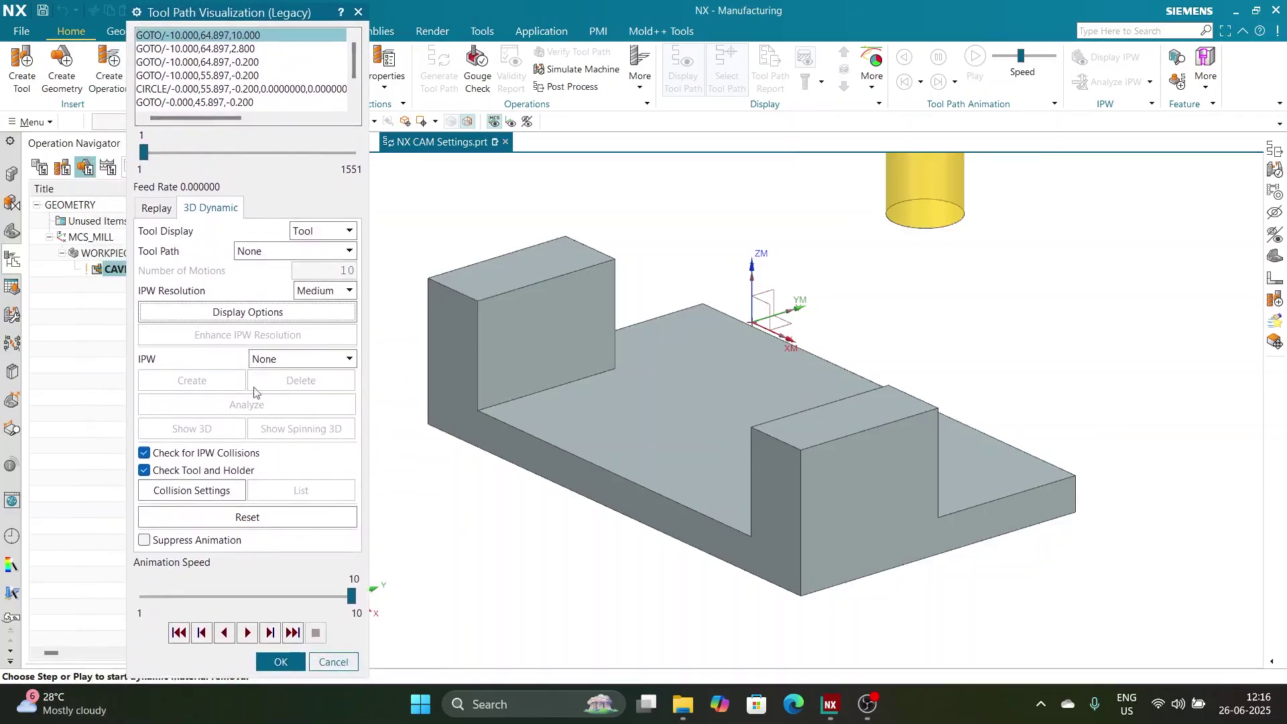
left_click_drag(351, 596, 189, 596)
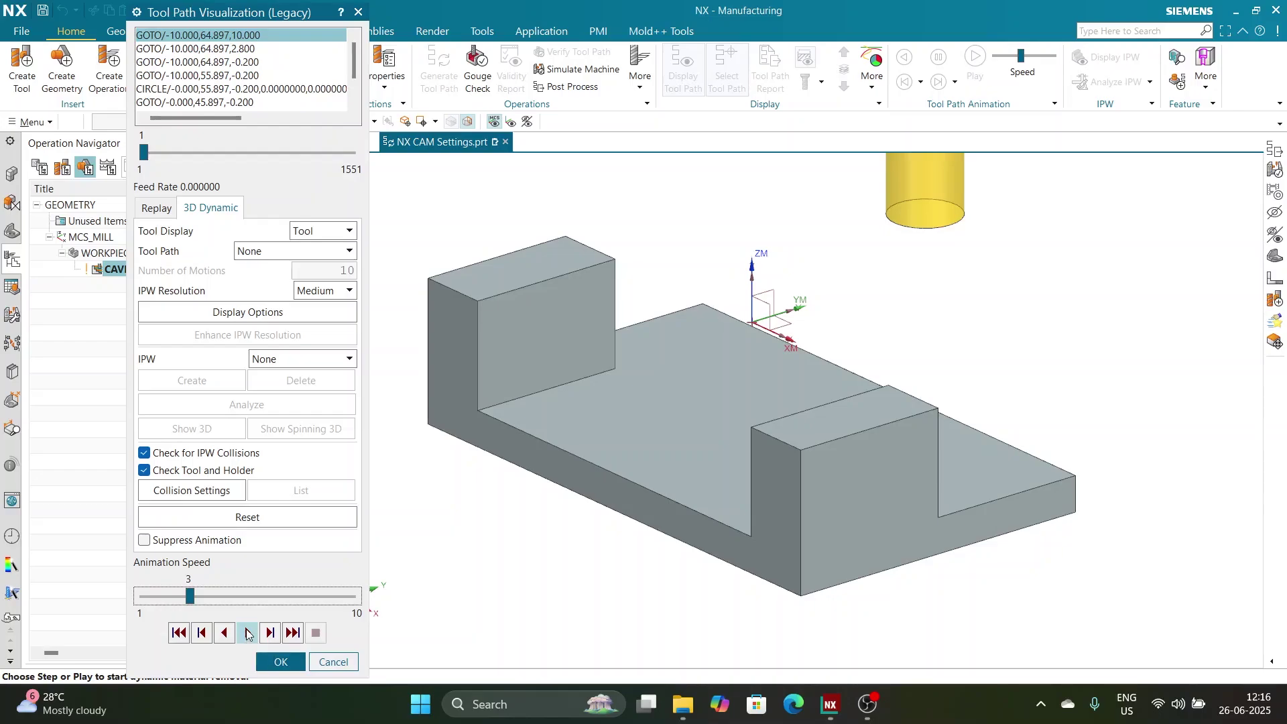
Step: Play the 3D dynamic material-removal animation through, then stop it
left_click(247, 634)
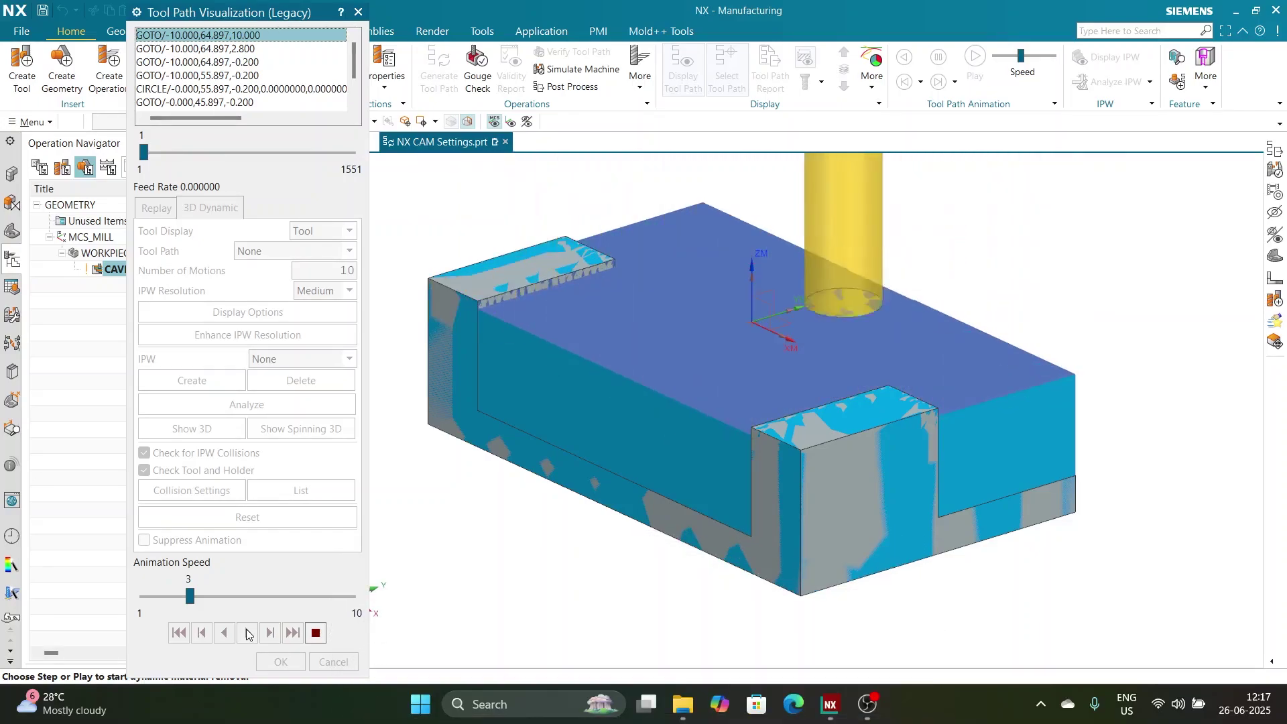
left_click(316, 632)
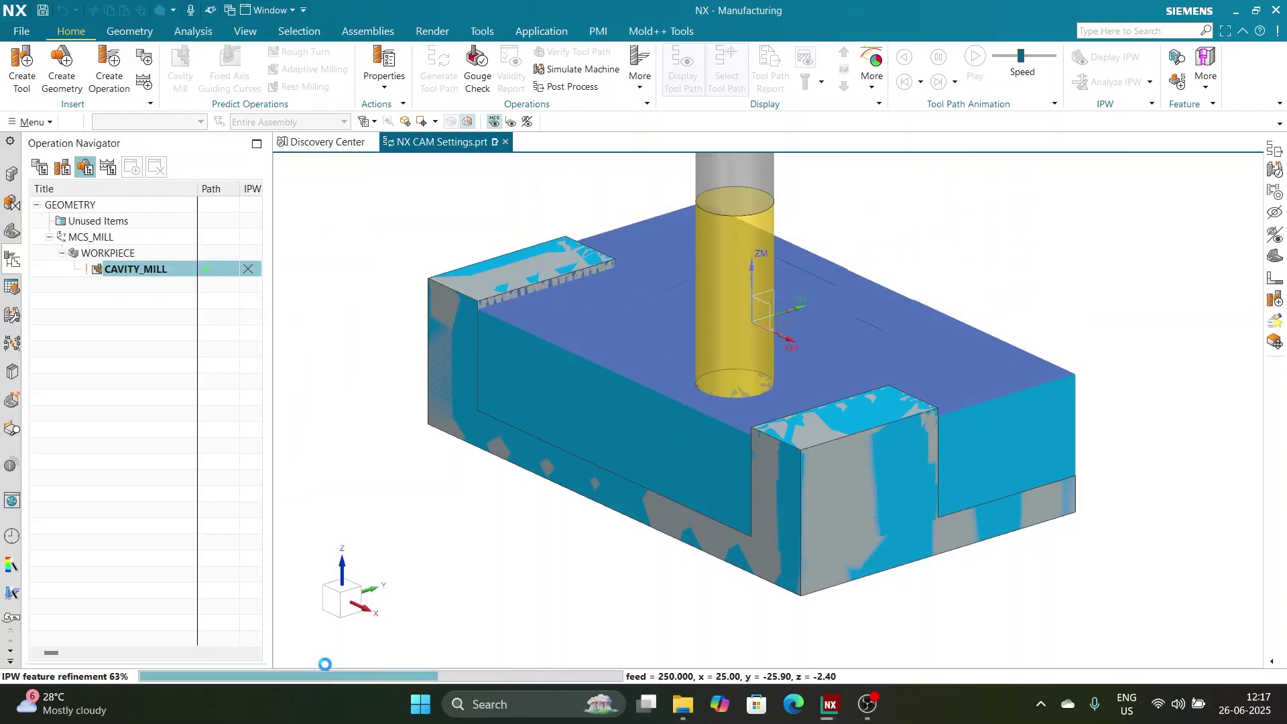
Step: Cancel the visualization and close NX CAM Settings.prt without saving changes
left_click(333, 662)
left_click(333, 230)
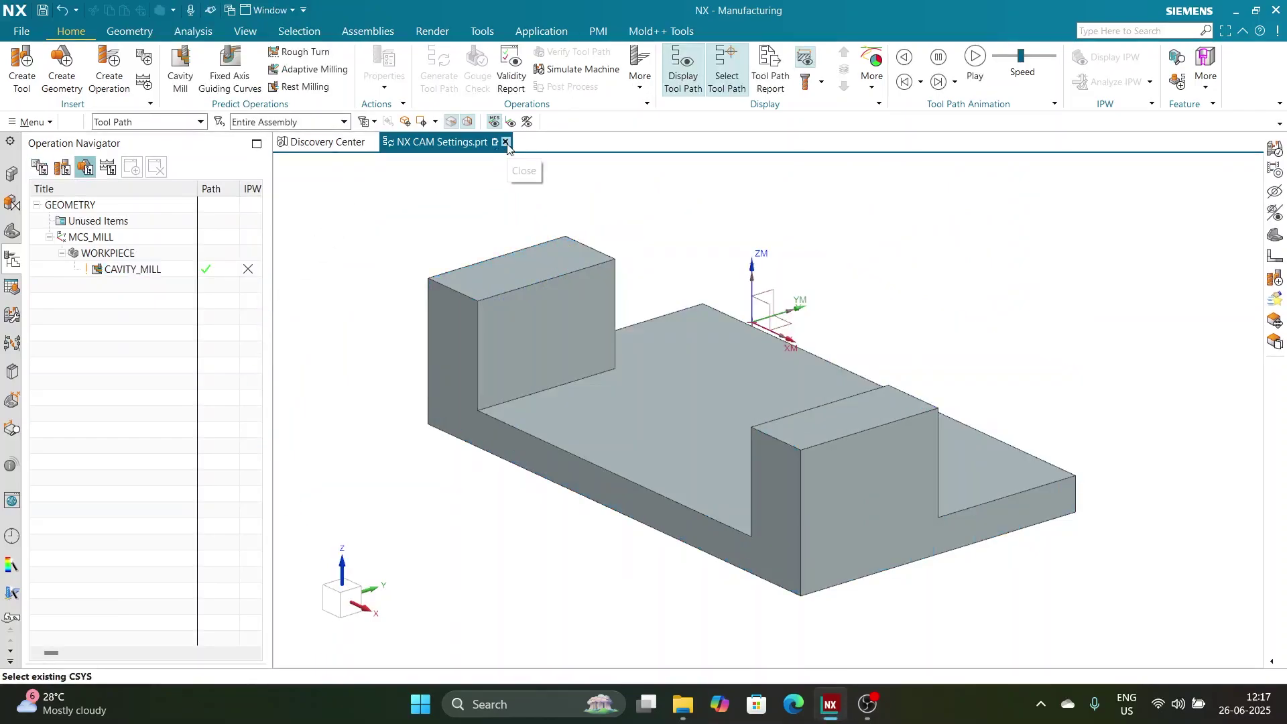
left_click(506, 142)
left_click(643, 383)
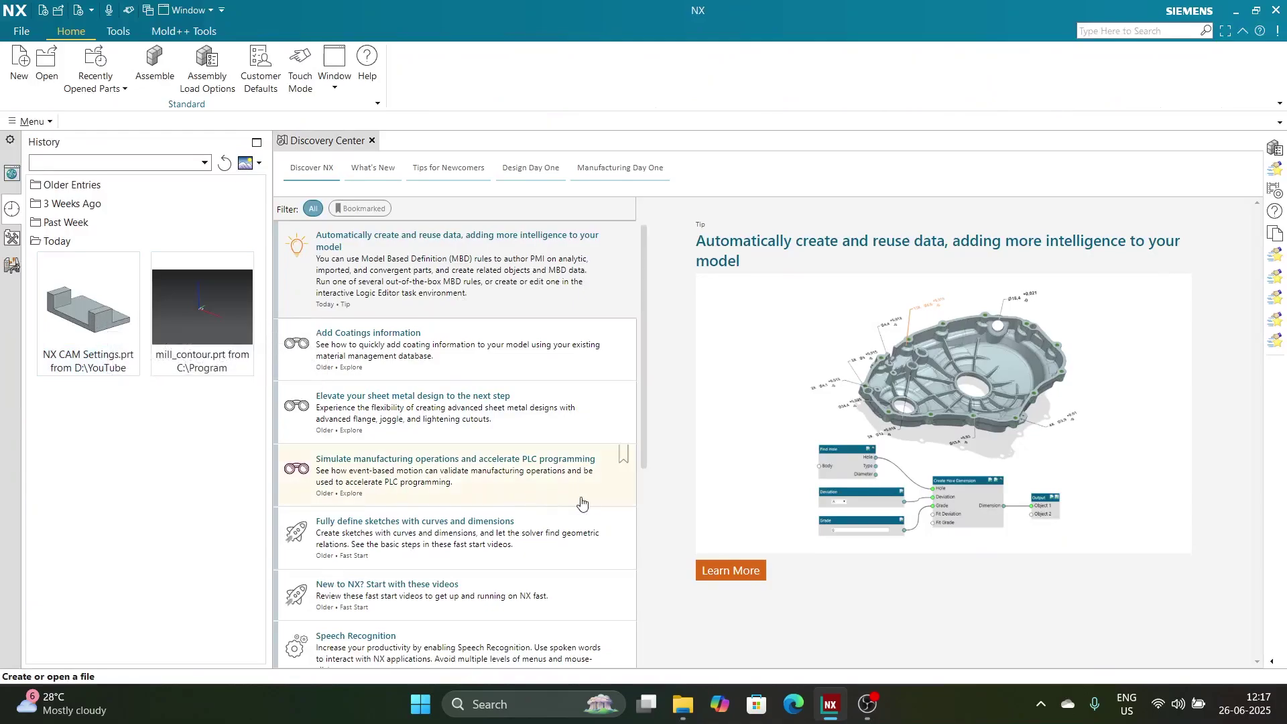
Step: Browse to C:\Program Files\Siemens\NX2007\MACH\resource\template_part\metric in File Explorer
left_click(682, 704)
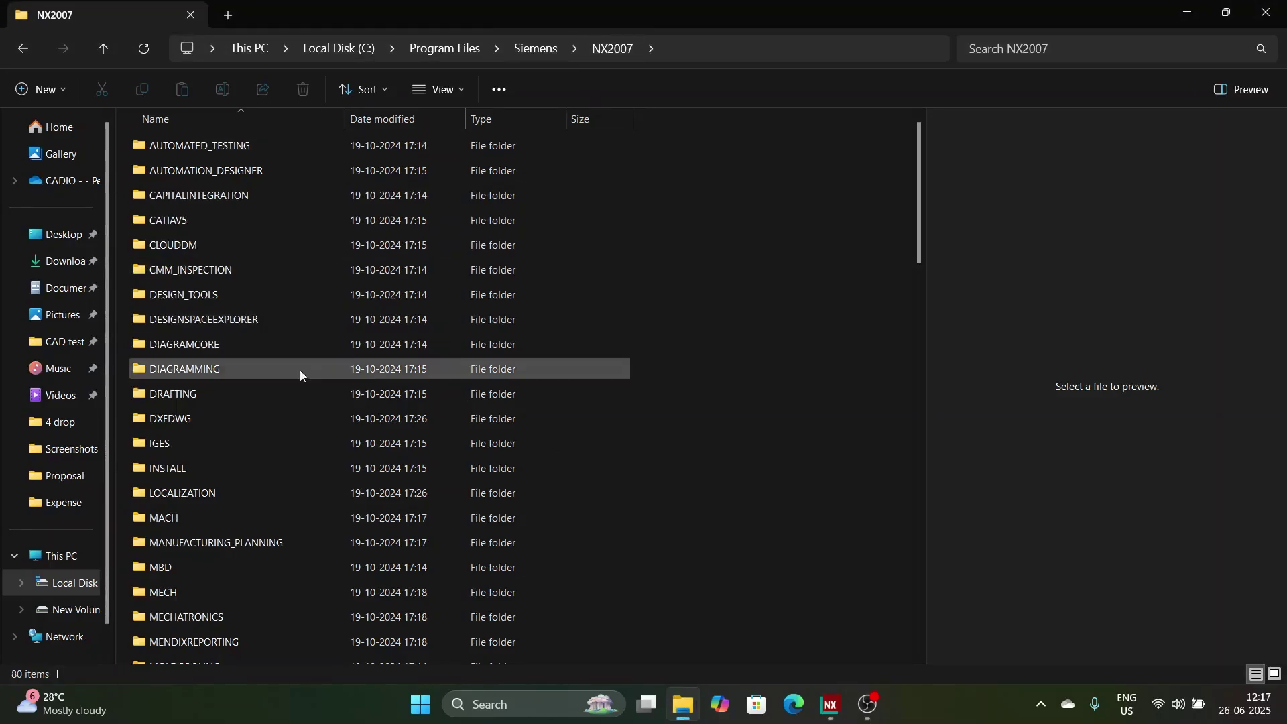
double_click(164, 518)
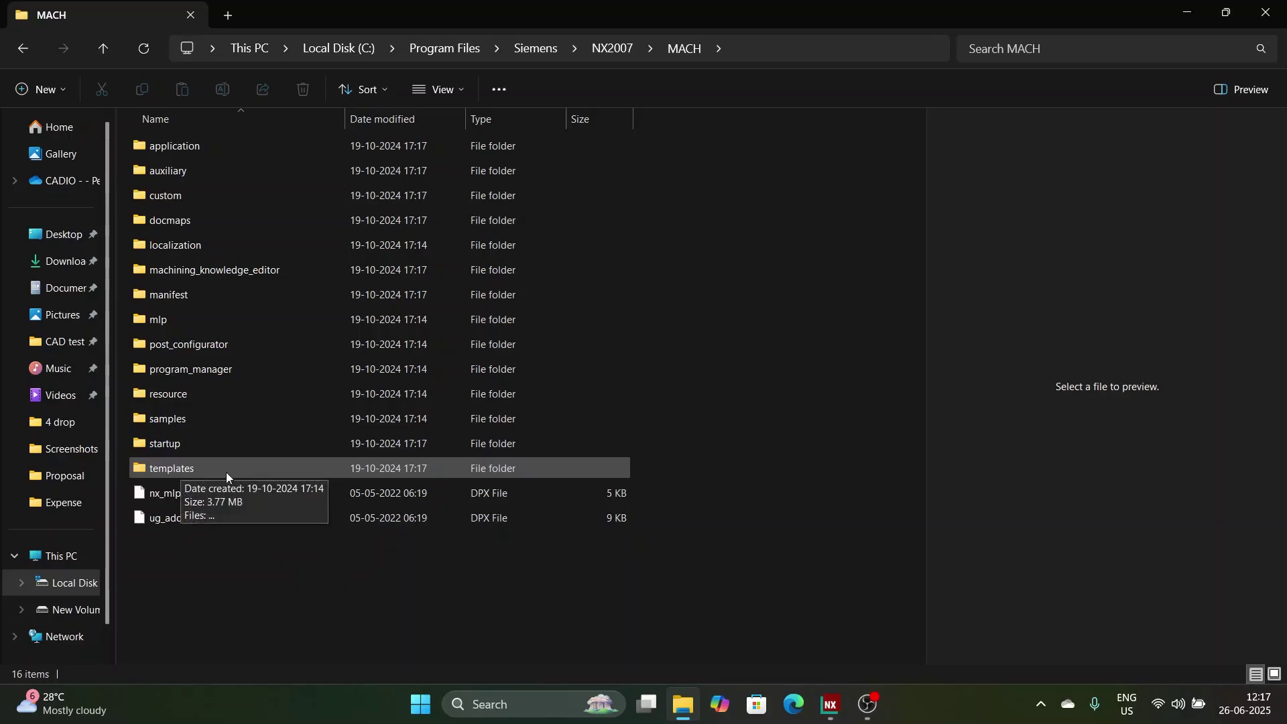
double_click(181, 397)
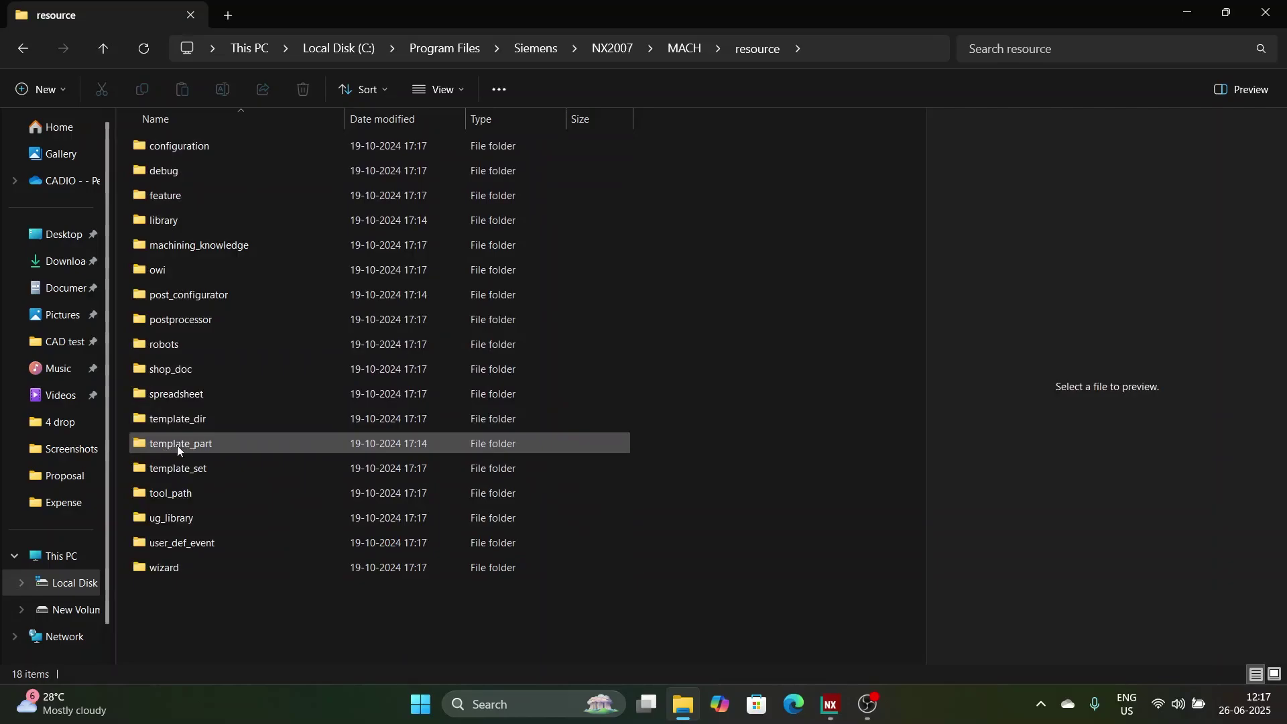
double_click(225, 447)
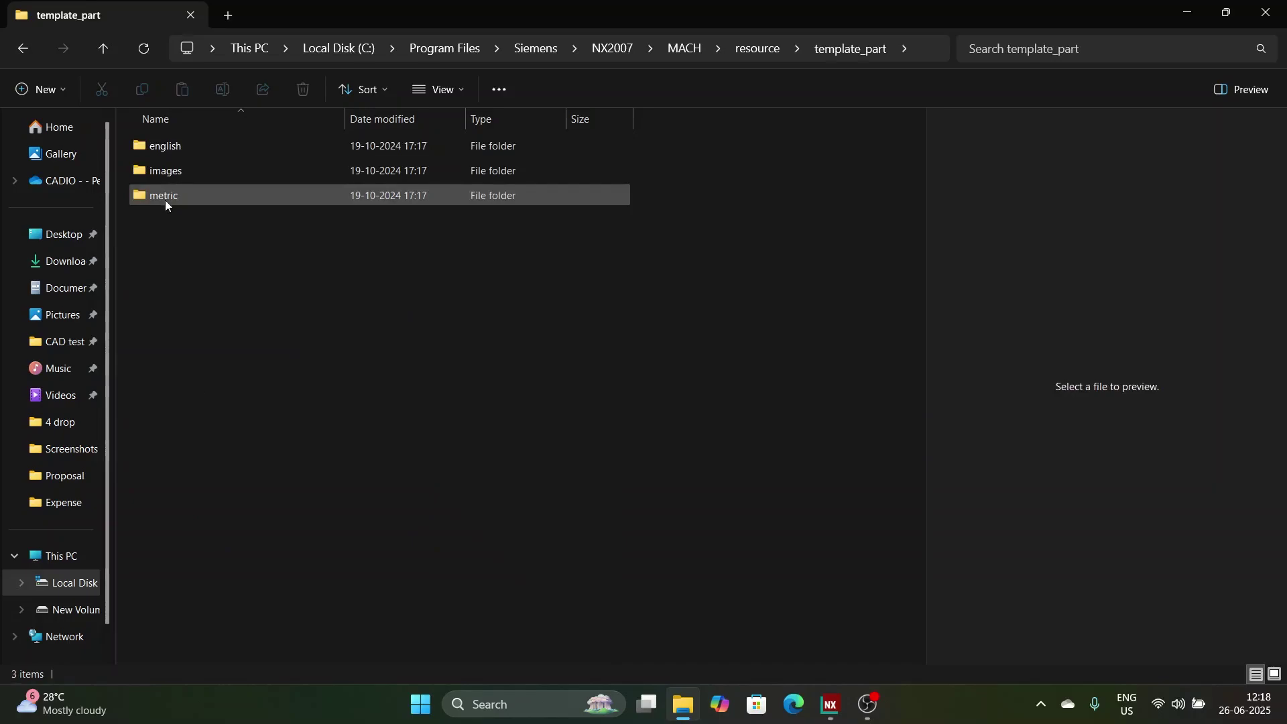
double_click(164, 199)
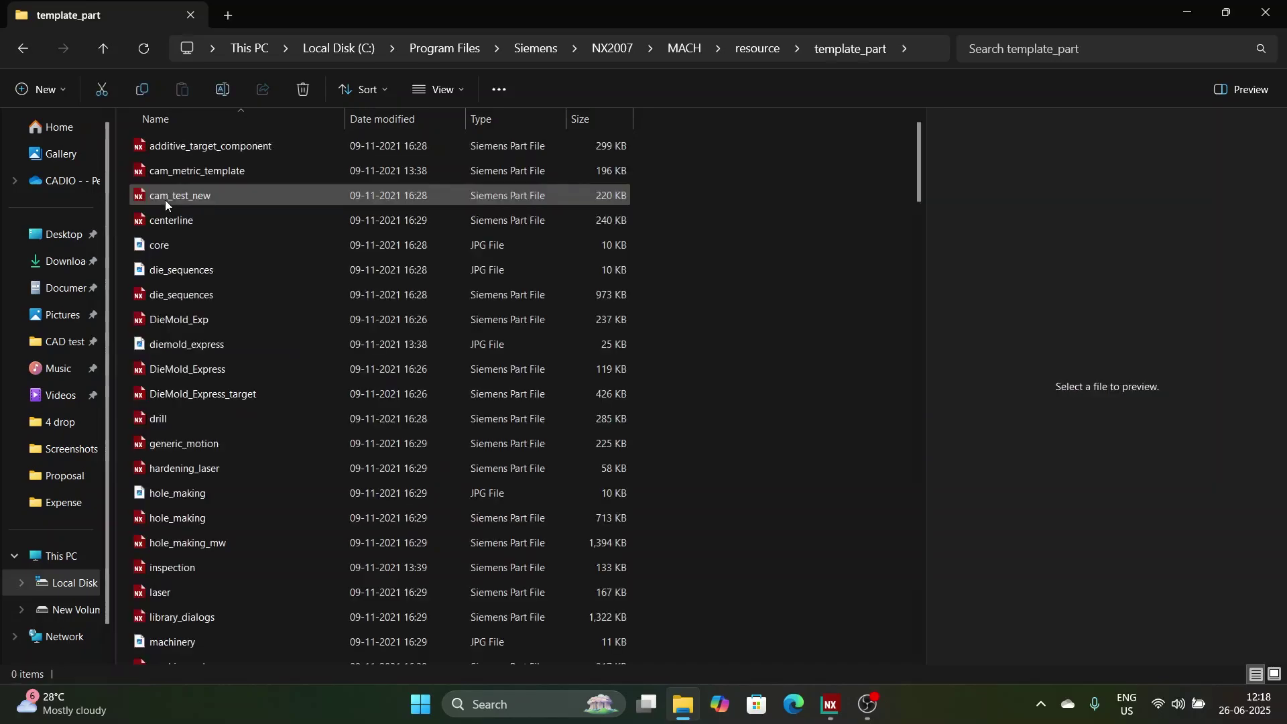
Step: Copy the mill_contour part file from the metric folder and open a second Explorer tab
left_click(189, 469)
key("m")
key("Down")
scroll(188, 470, "down", 7)
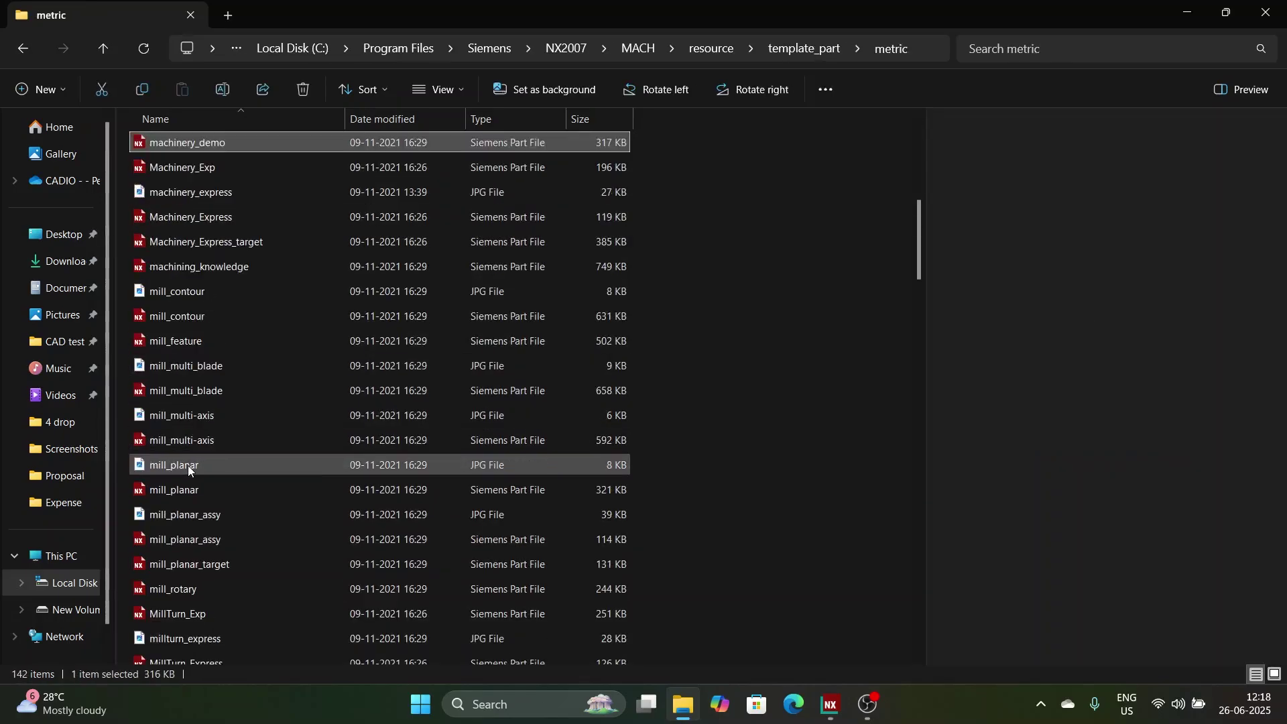
key("Down")
key("Down")
key("Down")
key("Down")
key("Down")
key("Down")
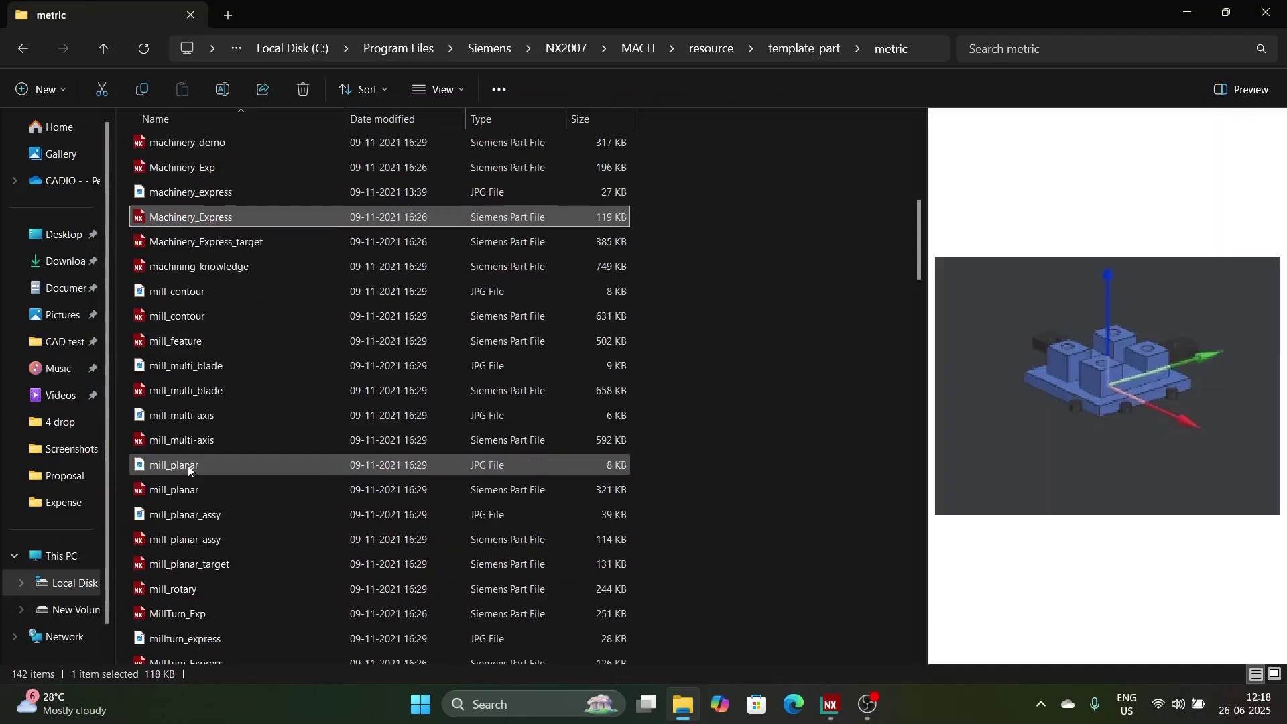
key("Down")
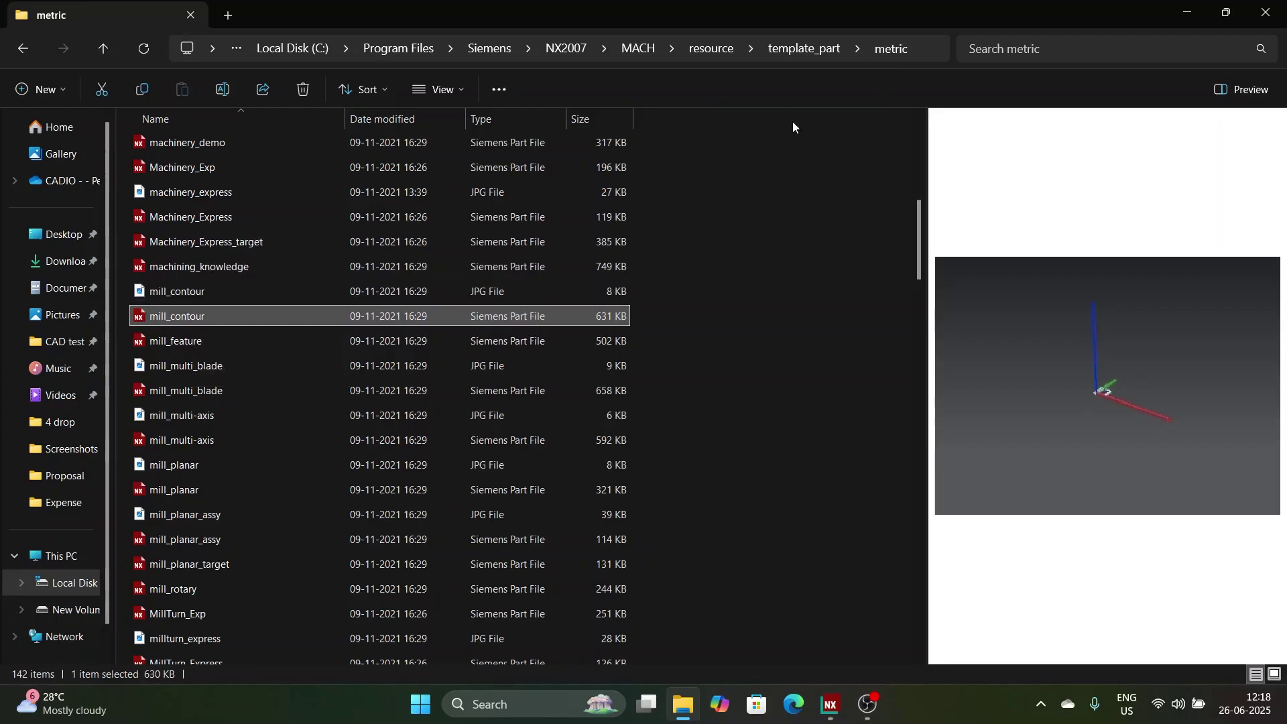
right_click(407, 325)
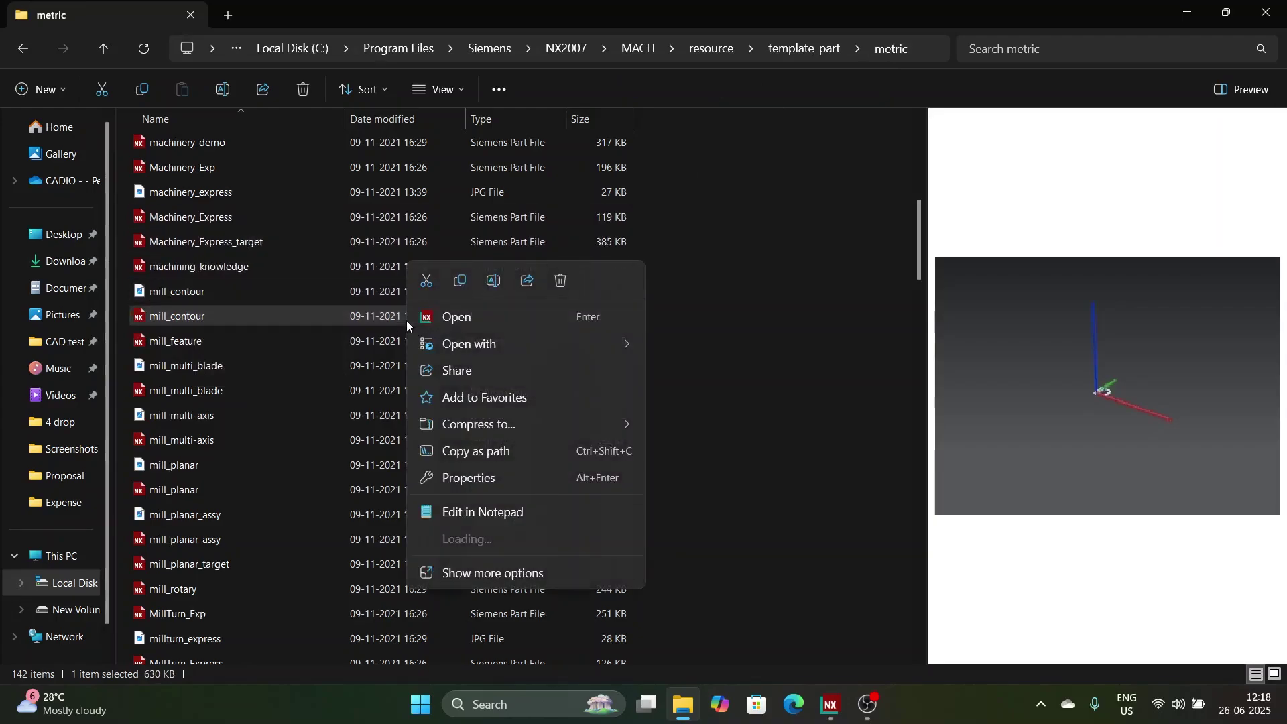
left_click(459, 283)
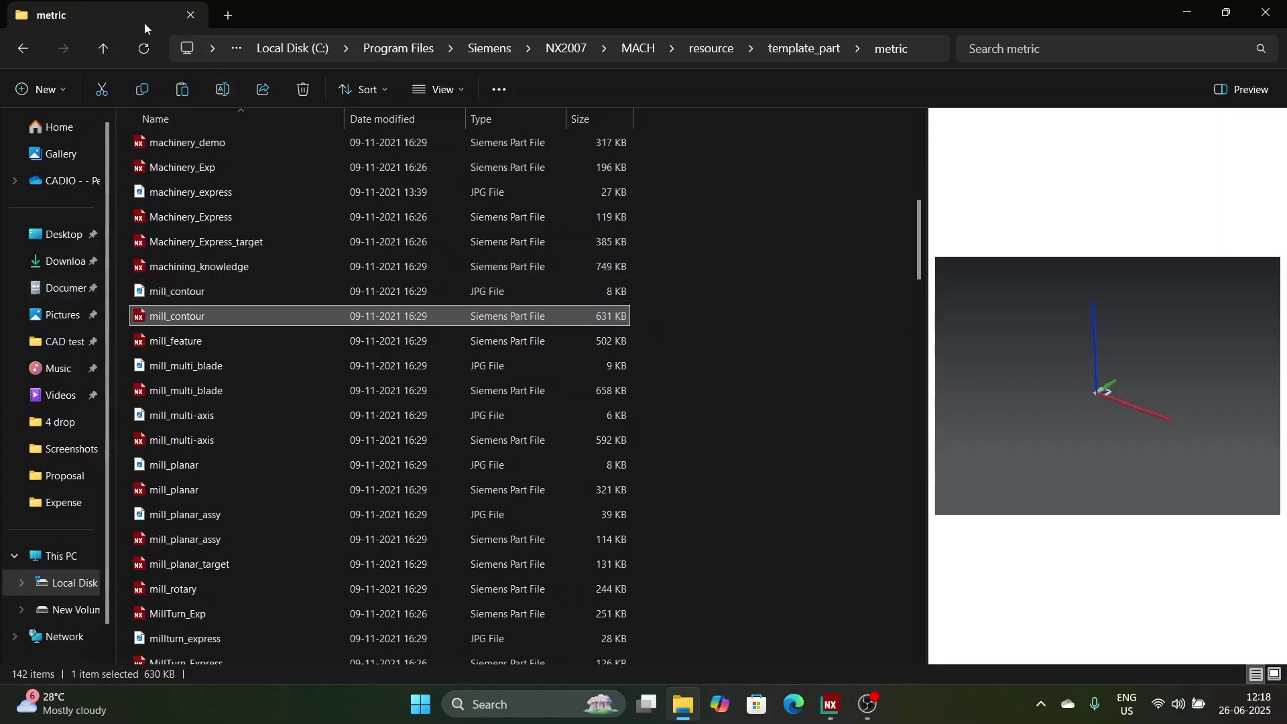
left_click(229, 14)
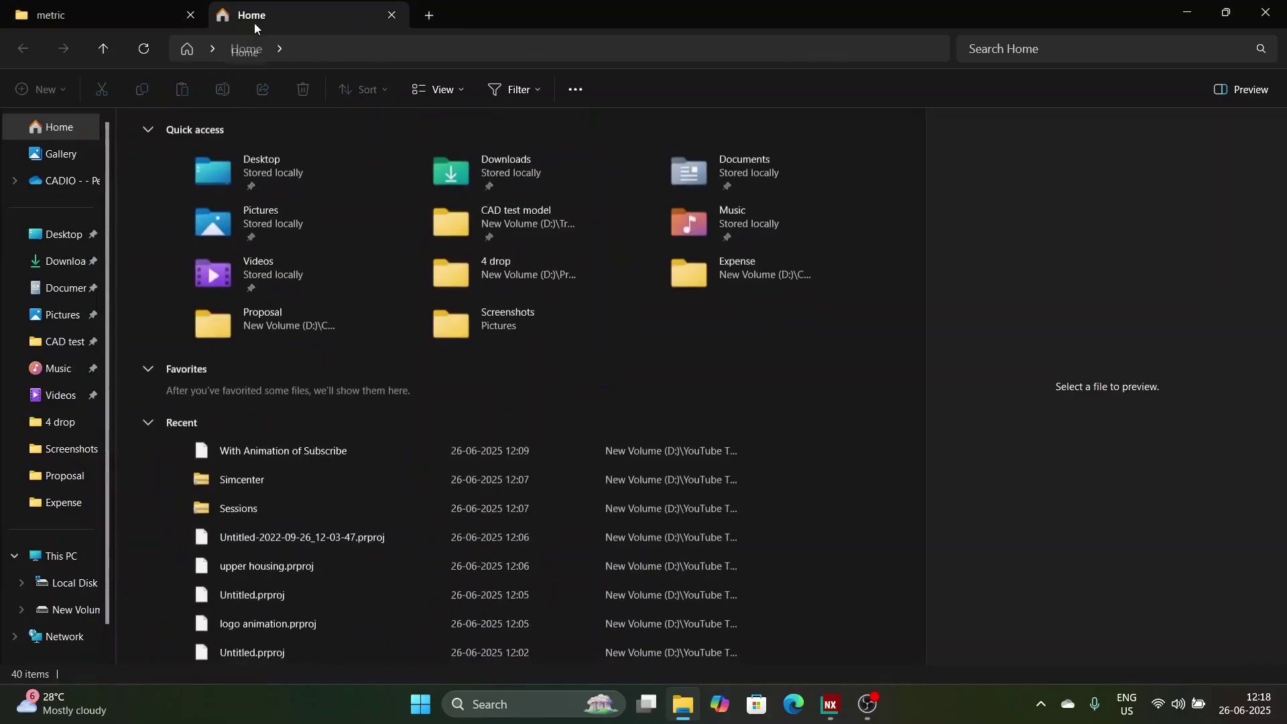
Step: Paste the mill_contour part copy into Documents, bringing the folder to 59 items
scroll(276, 424, "down", 6)
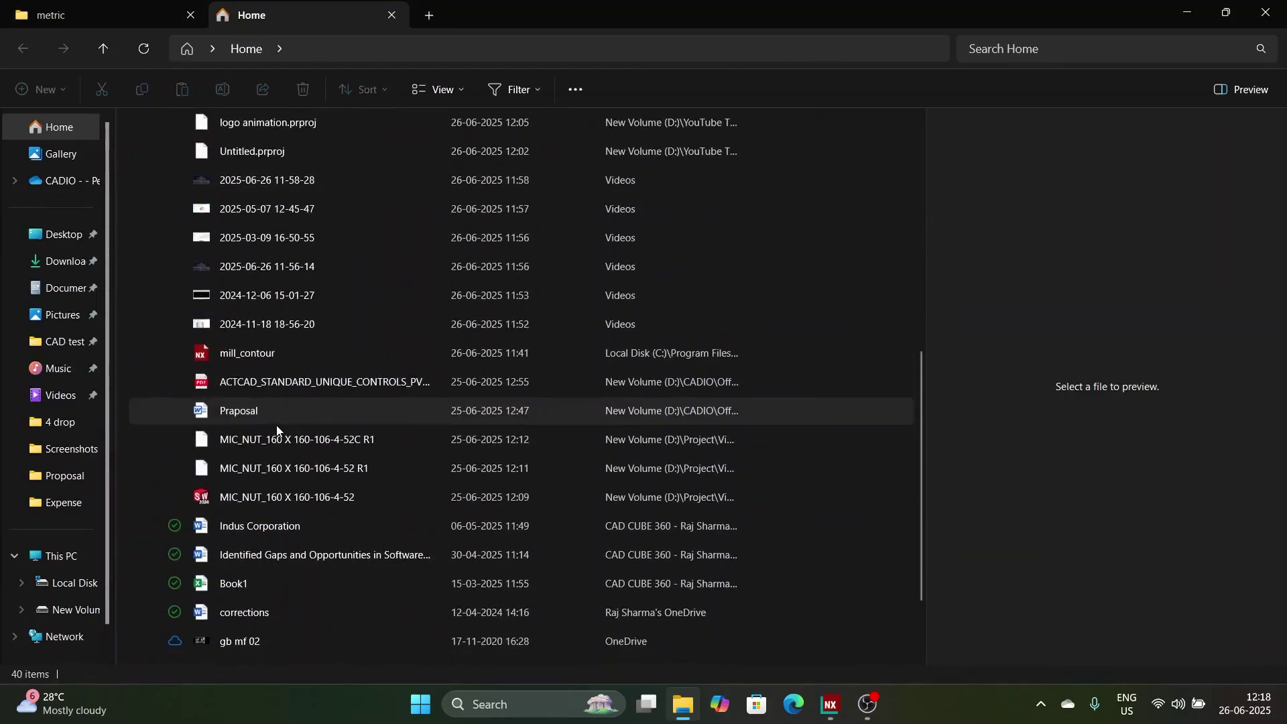
scroll(277, 428, "up", 6)
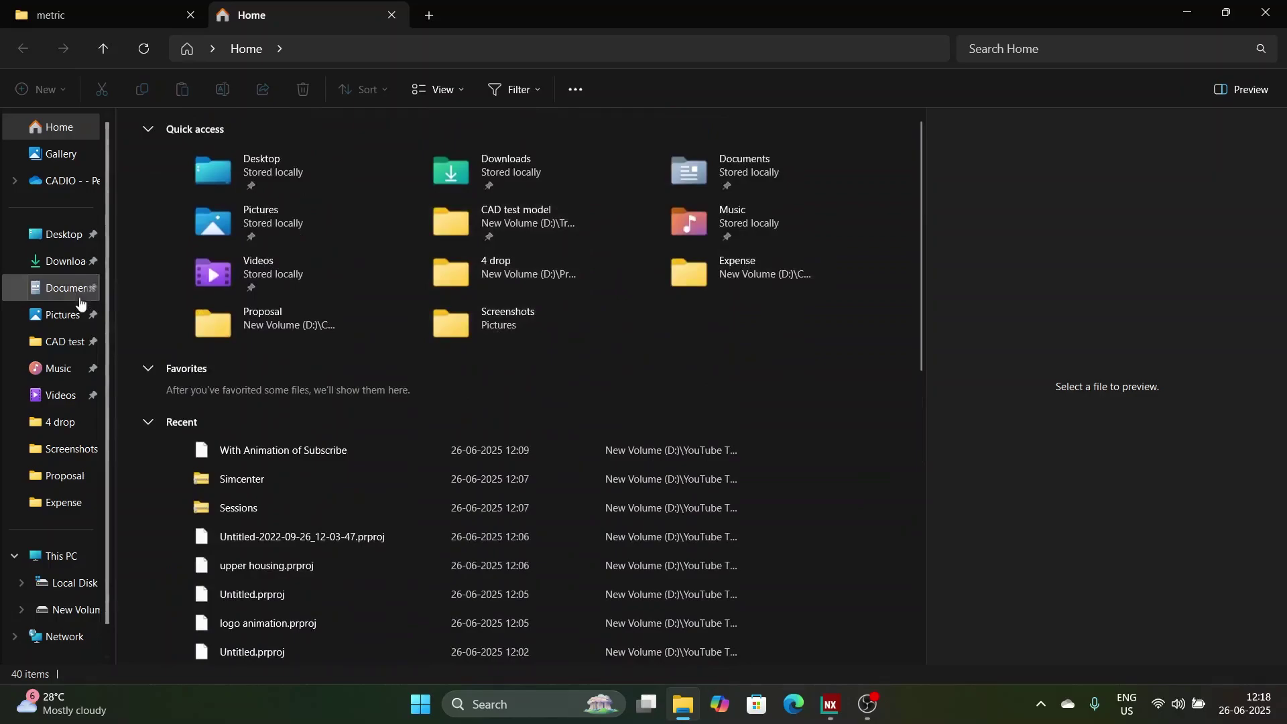
left_click(61, 289)
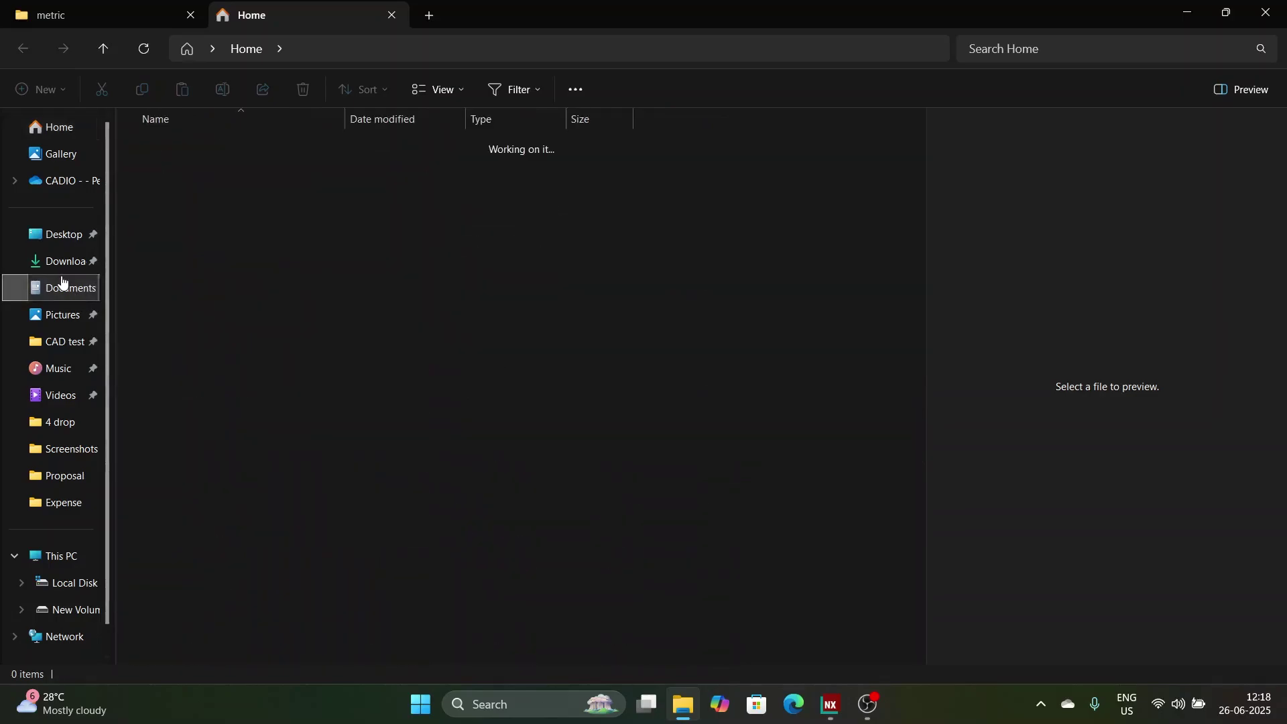
right_click(704, 327)
left_click(723, 346)
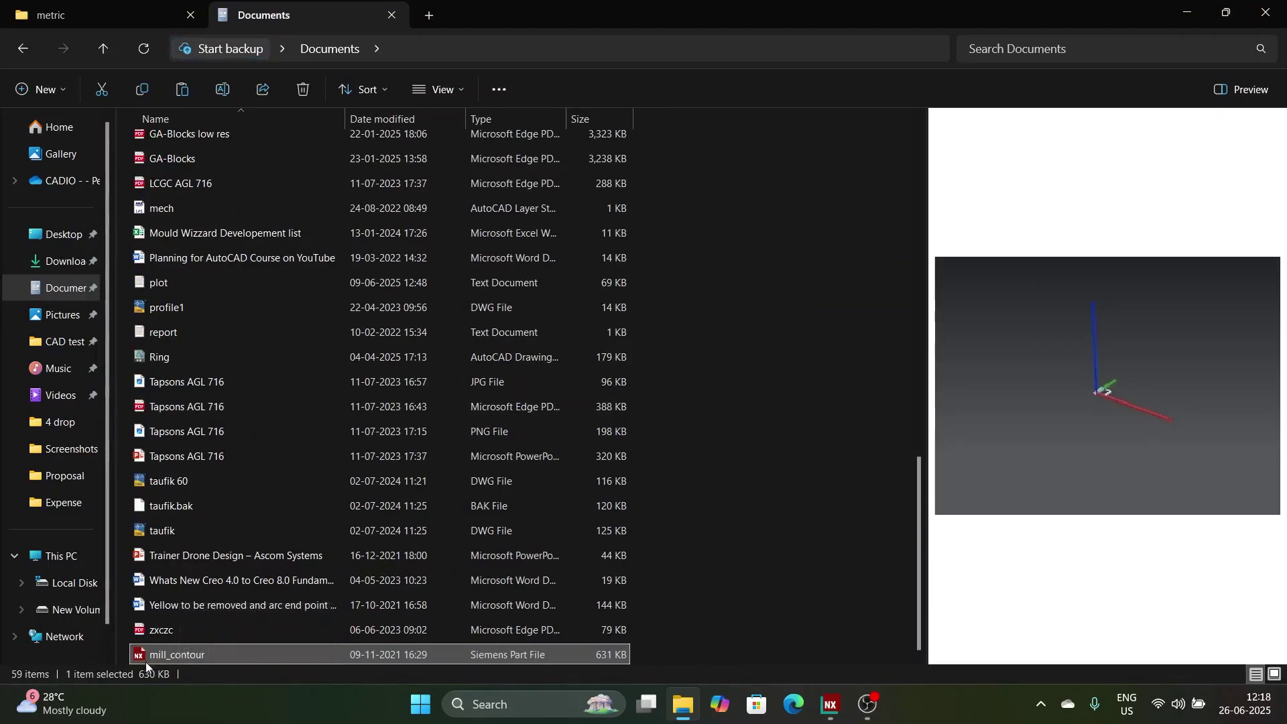
right_click(219, 657)
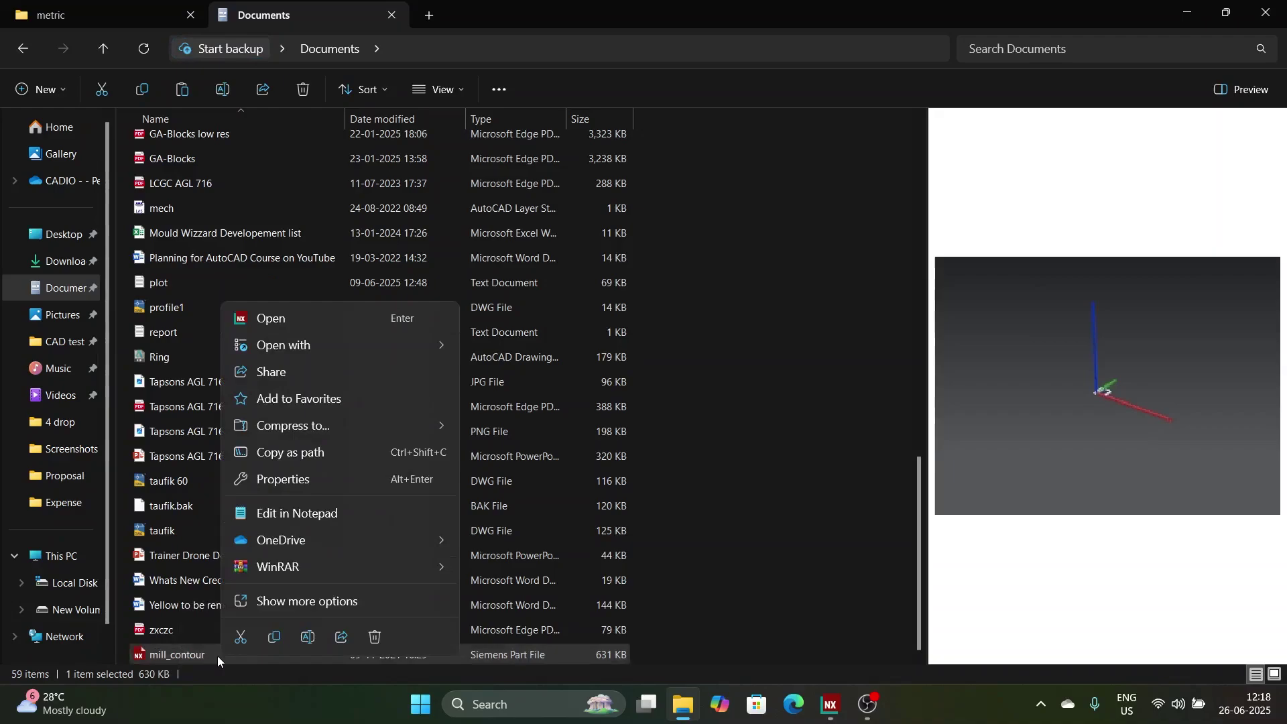
Step: In mill_contour's Properties, toggle Read-only on and back off so it stays cleared
left_click(289, 480)
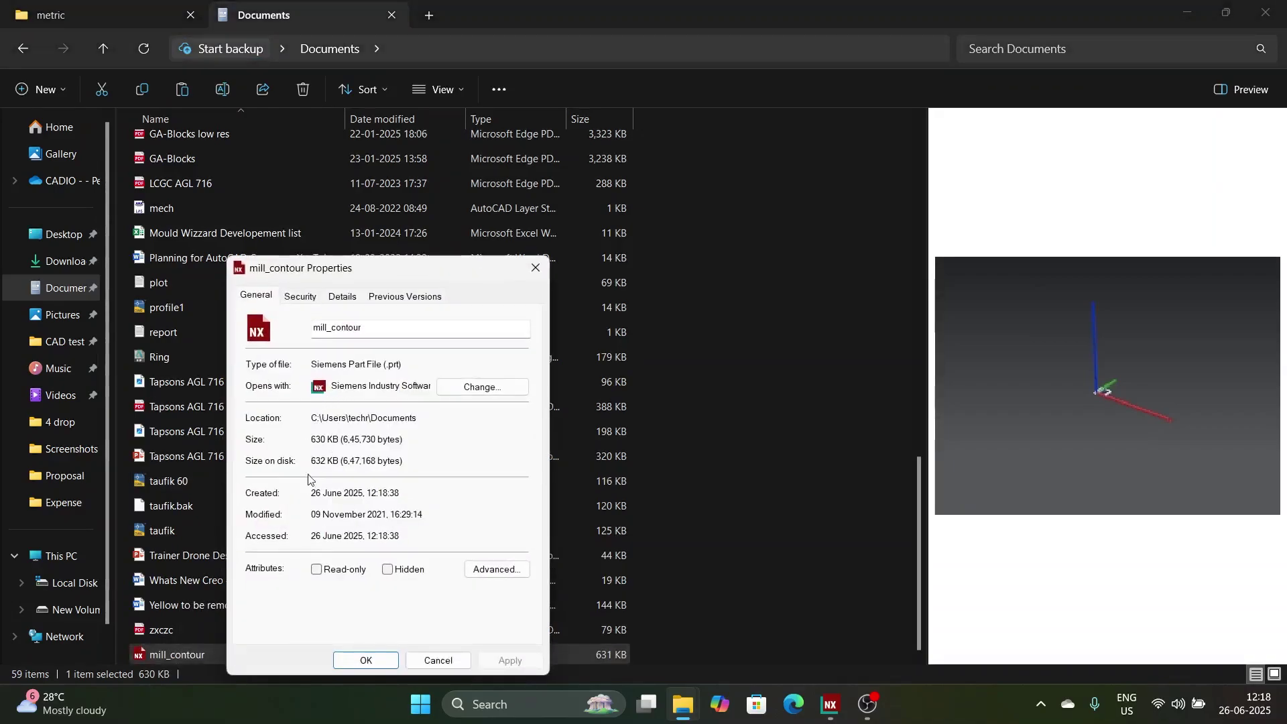
left_click(318, 571)
left_click(327, 578)
Step: Close Properties and open mill_contour.prt from Documents in NX
left_click(366, 661)
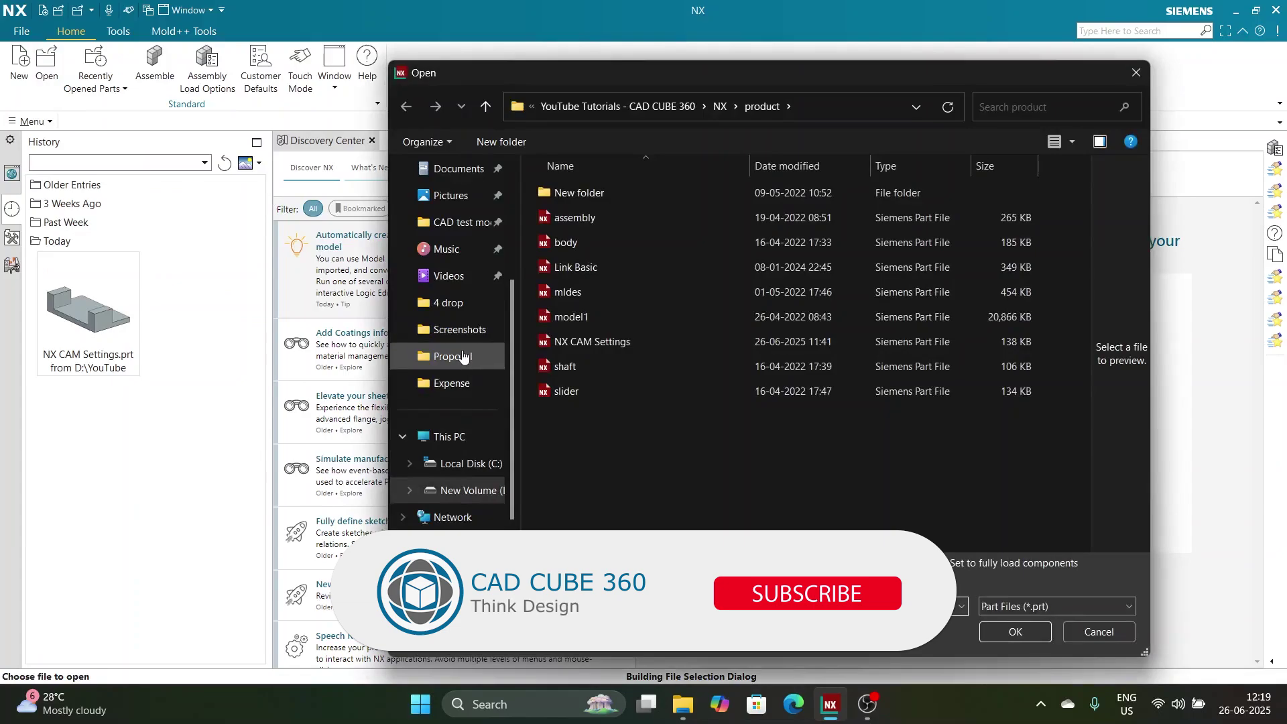
left_click(456, 168)
left_click(623, 514)
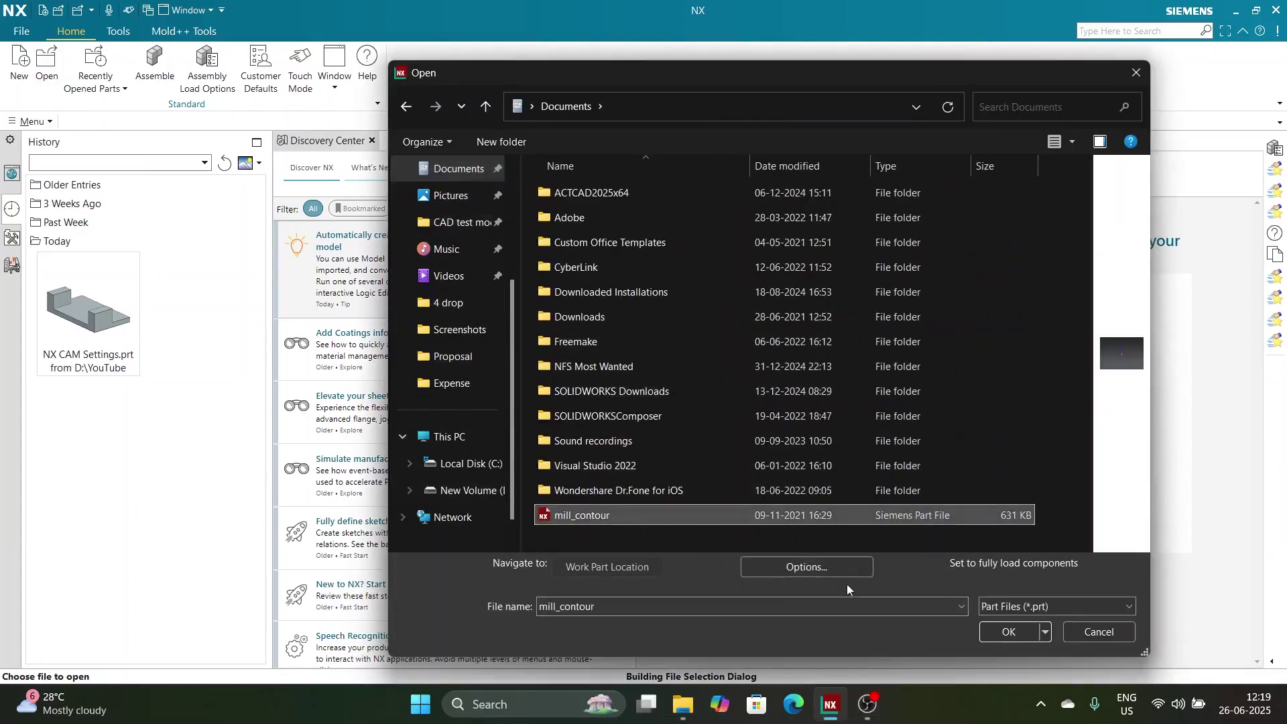
left_click(1003, 637)
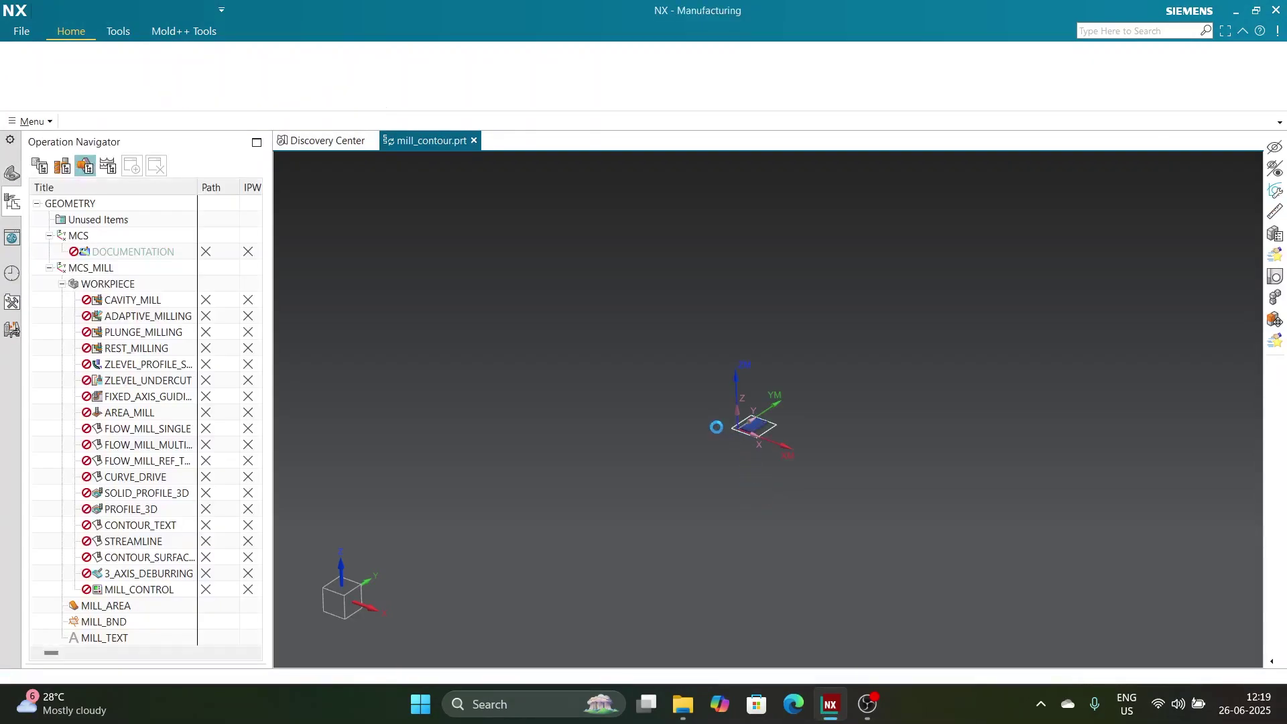
scroll(798, 399, "up", 5)
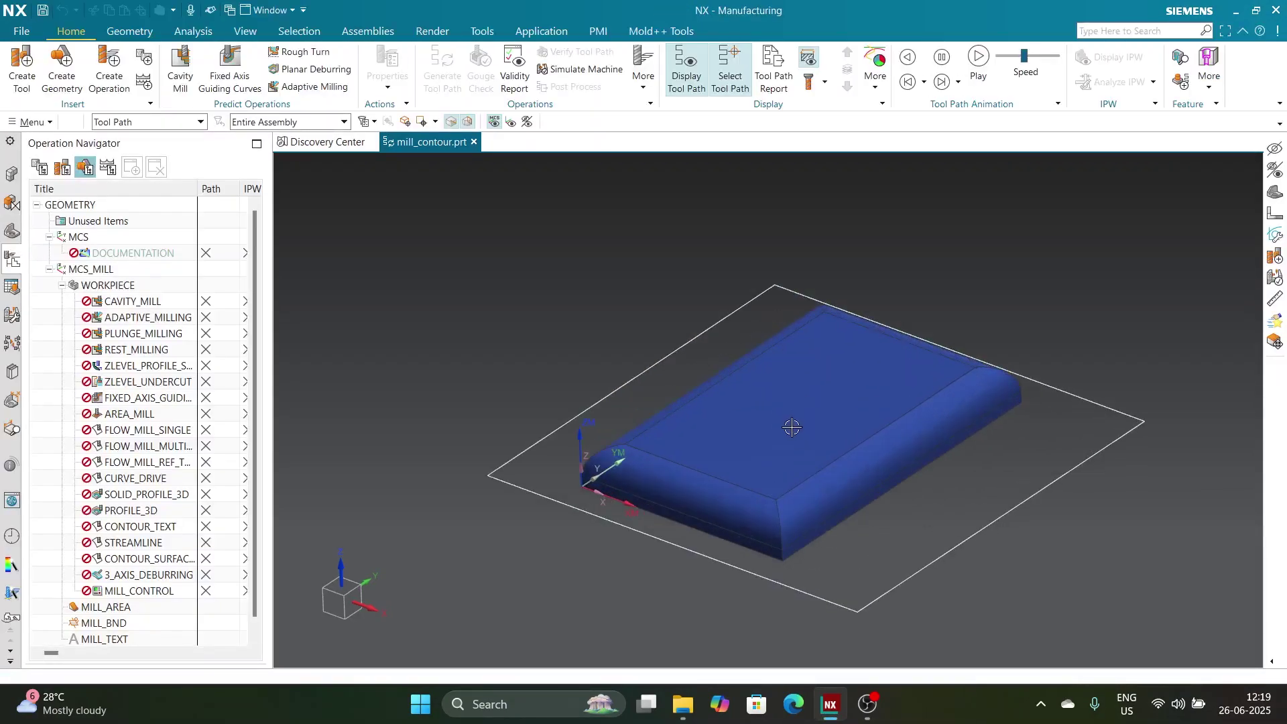
scroll(670, 412, "down", 1)
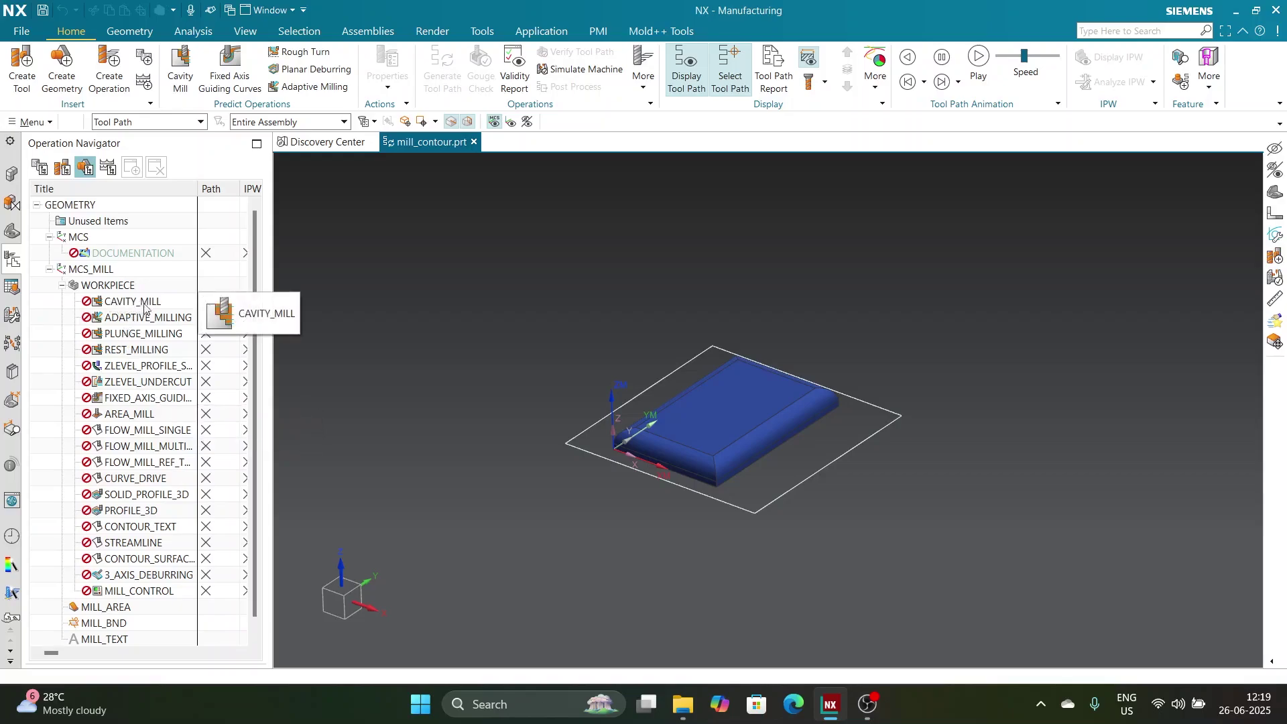
Step: Set CAVITY_MILL's cut pattern to Follow Periphery with a 50% flat-diameter stepover
double_click(142, 305)
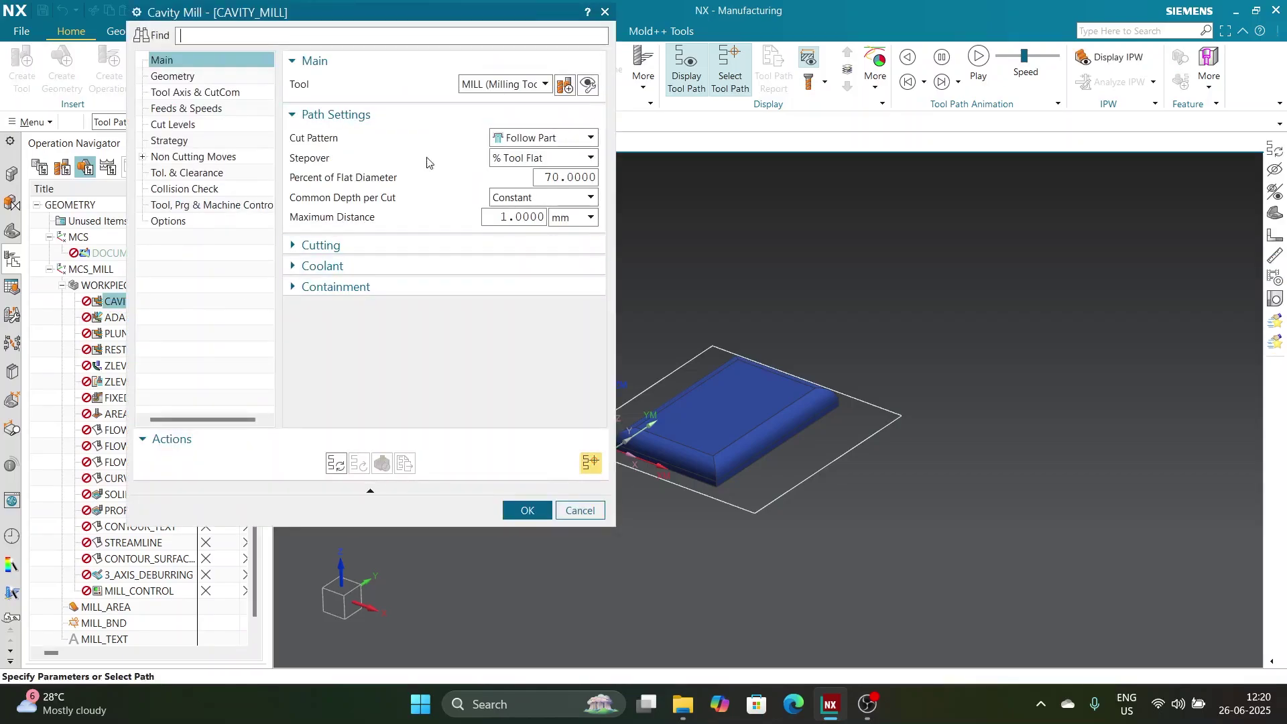
left_click(537, 137)
left_click(531, 167)
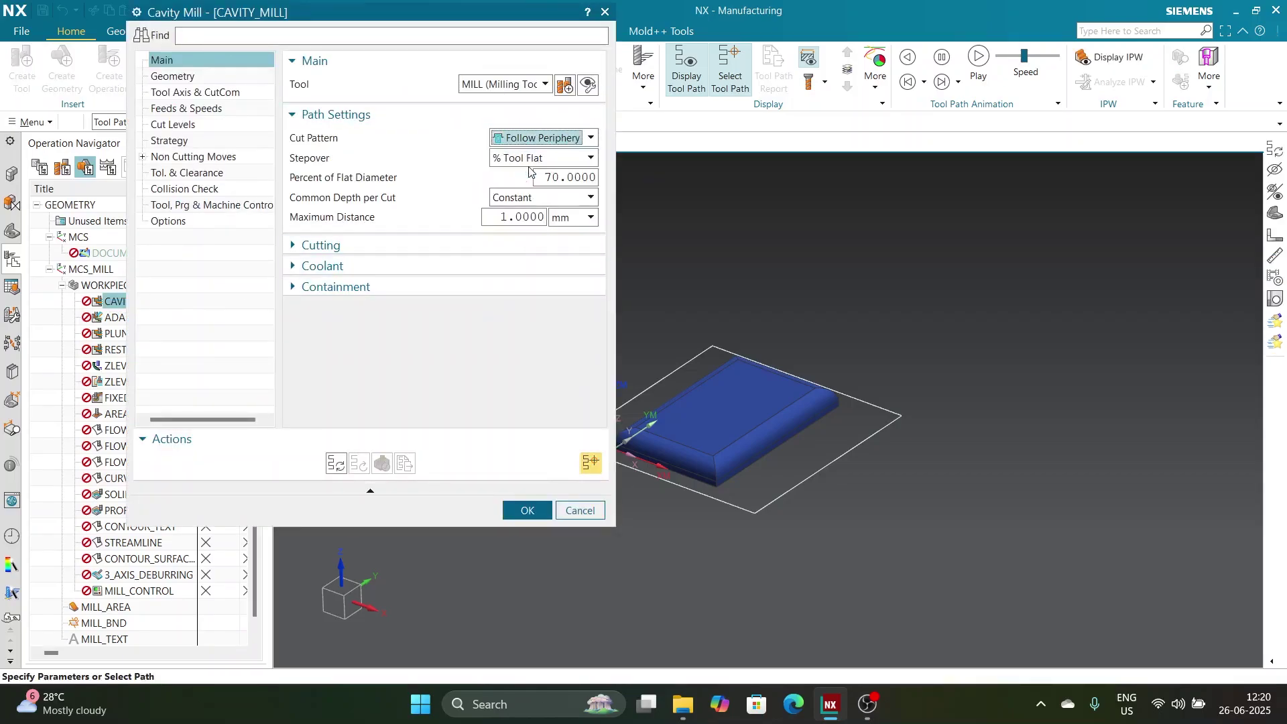
left_click(553, 178)
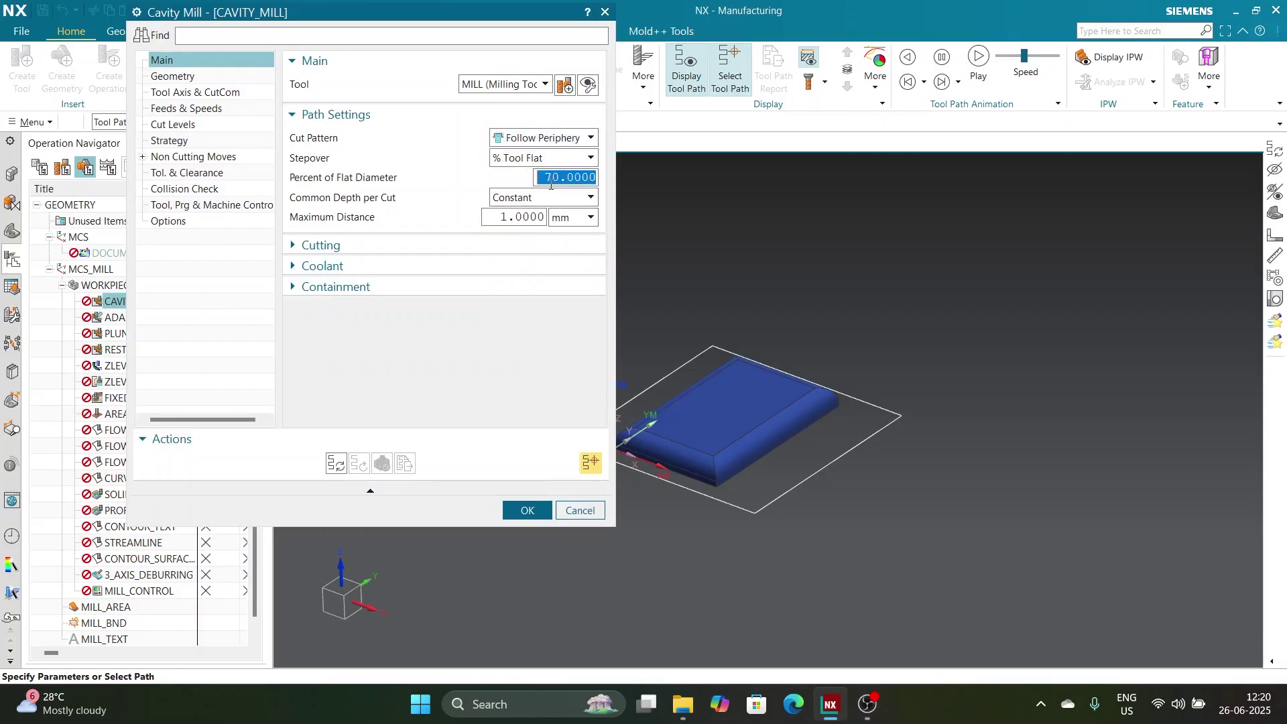
type("50")
key("Tab")
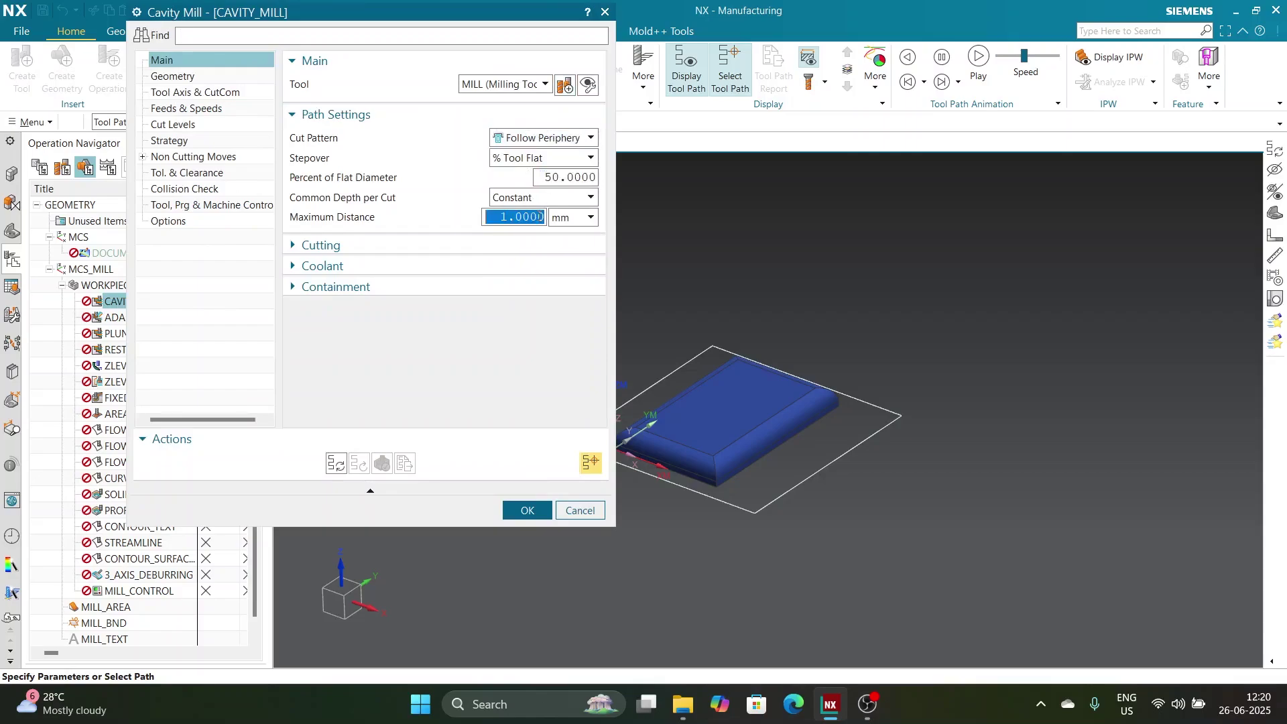
Step: Set maximum distance 0.2 mm and pattern direction Automatic
type("0.2")
left_click(492, 245)
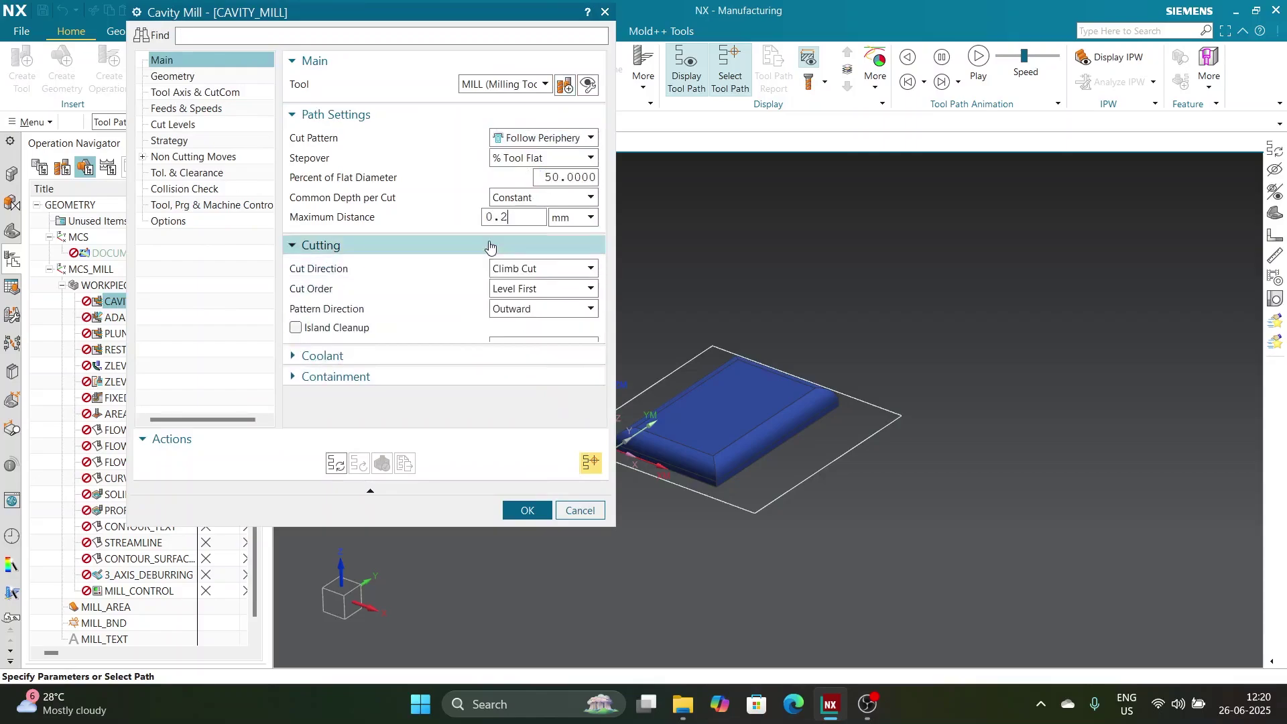
left_click(529, 313)
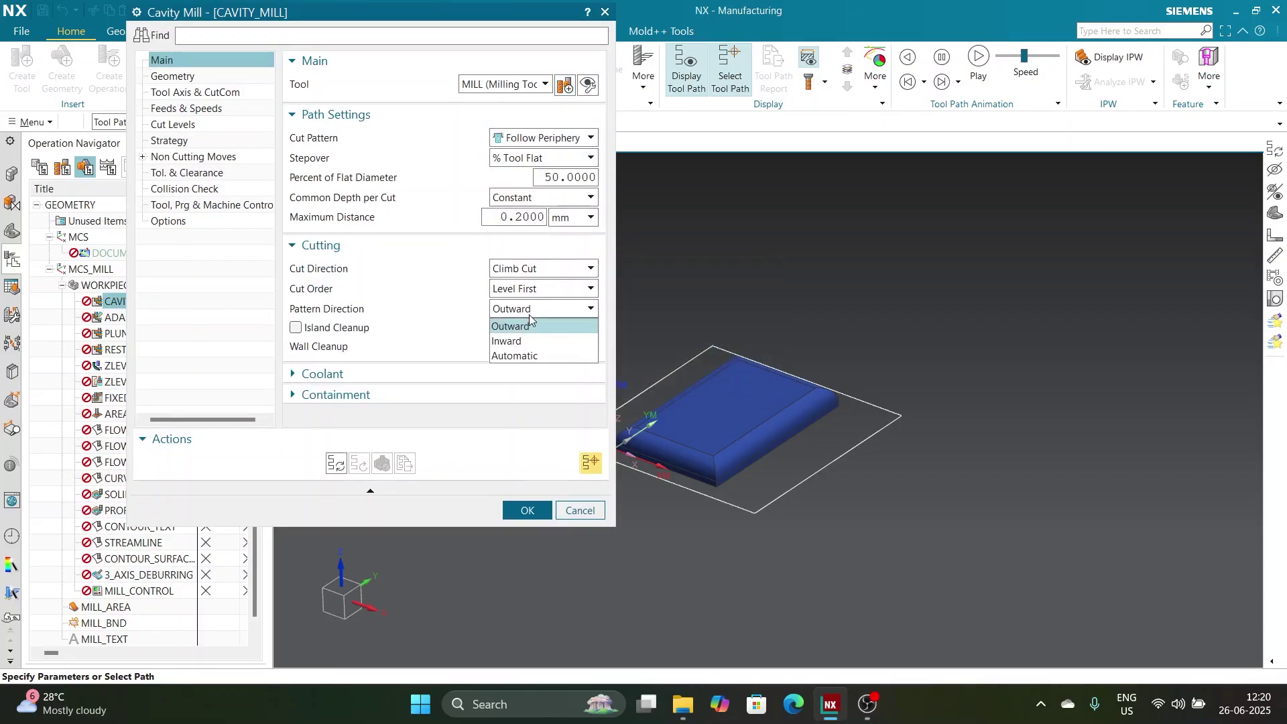
left_click(529, 356)
Step: Set Flood coolant for open areas and choose the closed-area coolant type
left_click(462, 348)
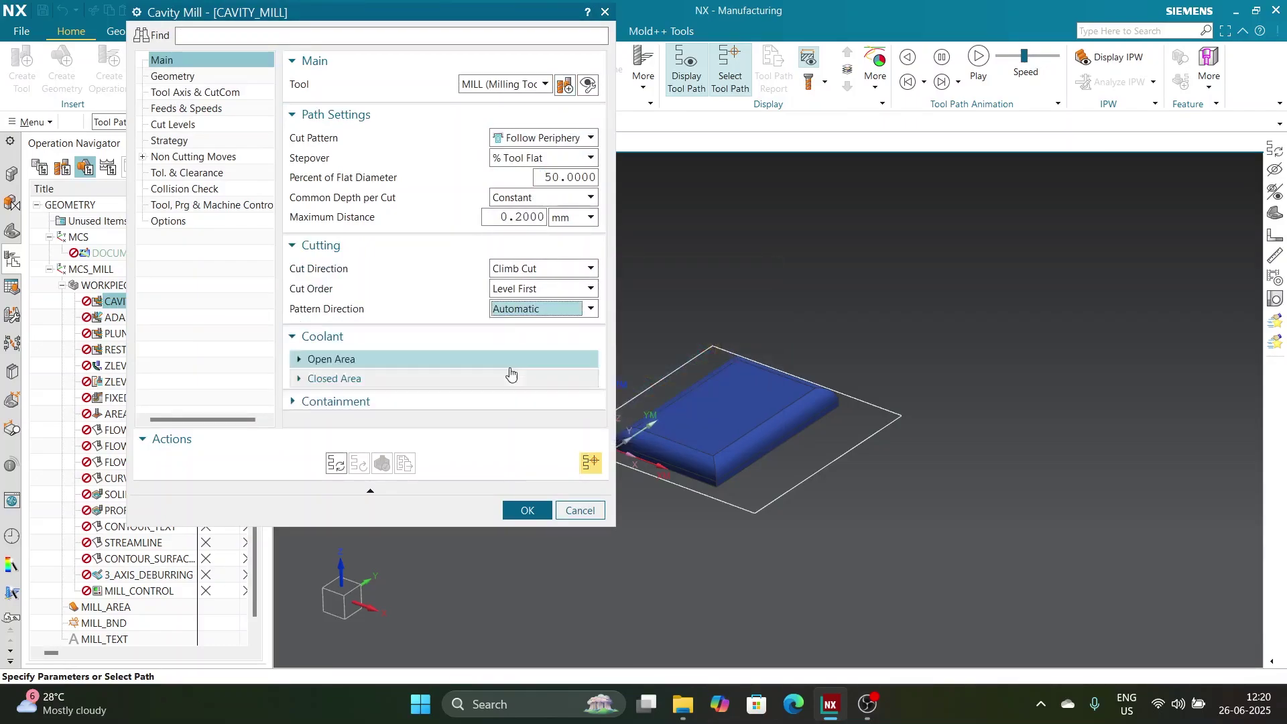
left_click(512, 360)
left_click(530, 382)
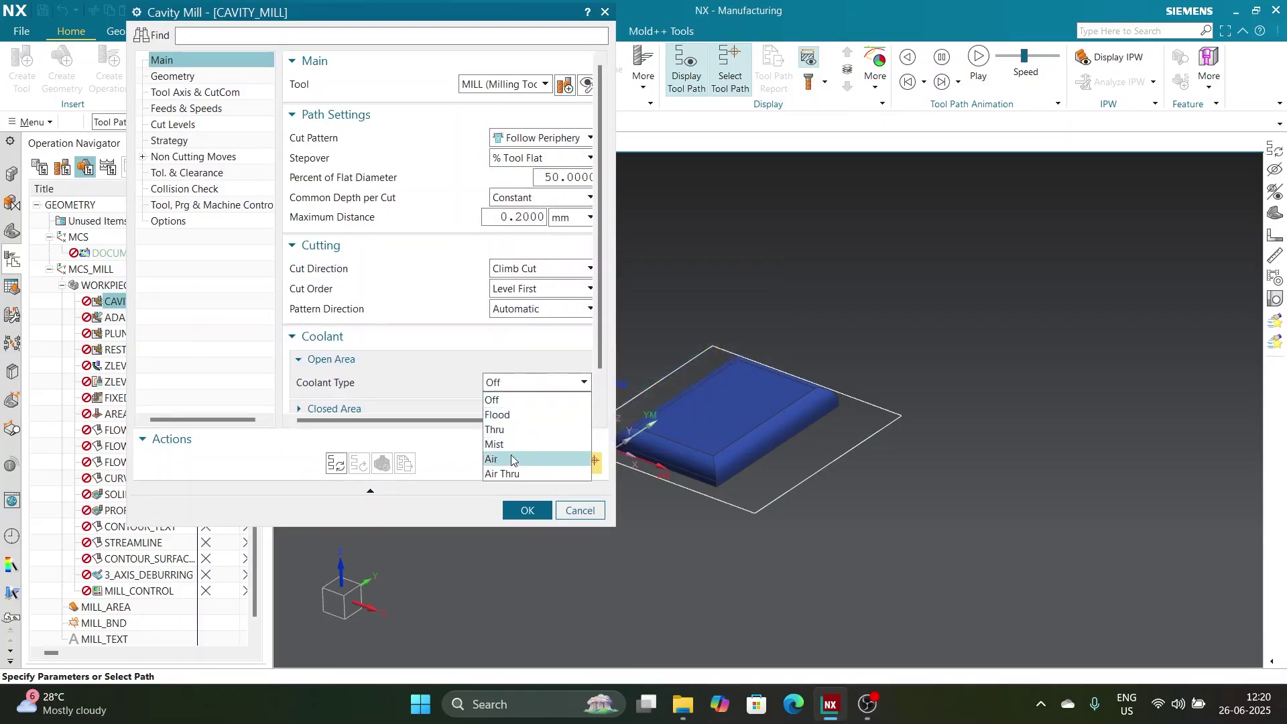
left_click(511, 416)
scroll(512, 387, "down", 1)
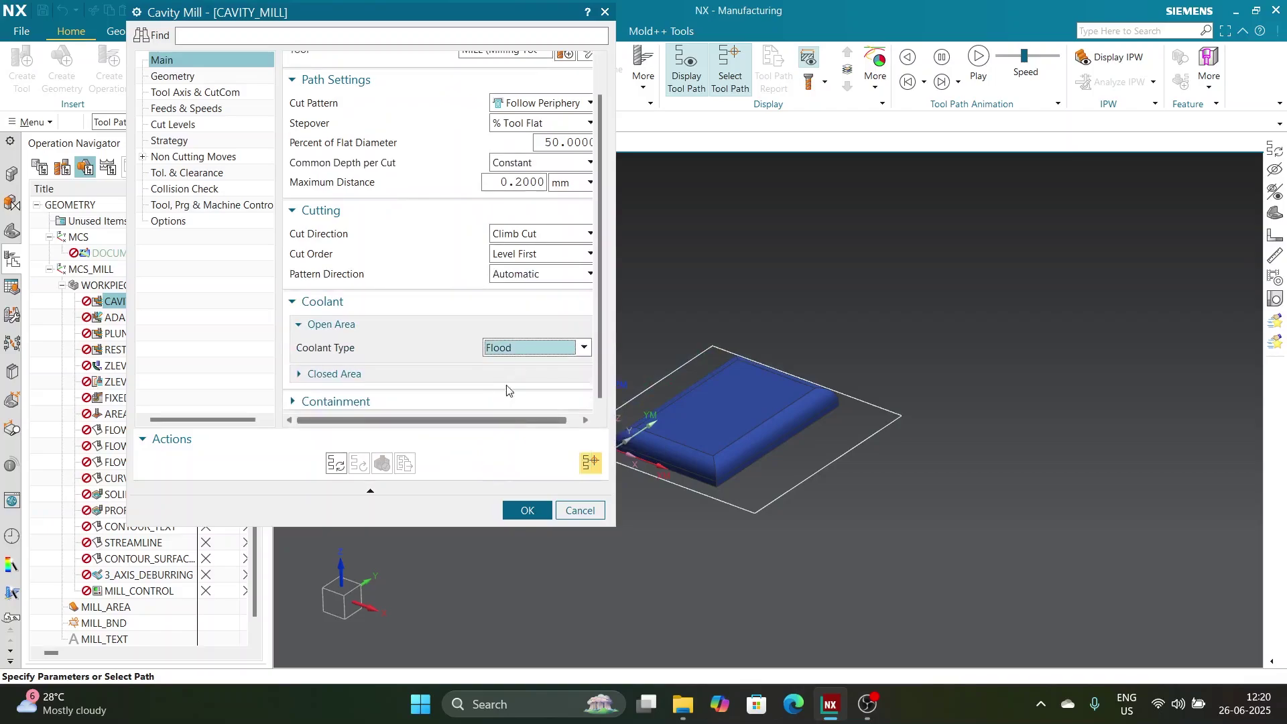
left_click(495, 375)
left_click(511, 366)
left_click(511, 366)
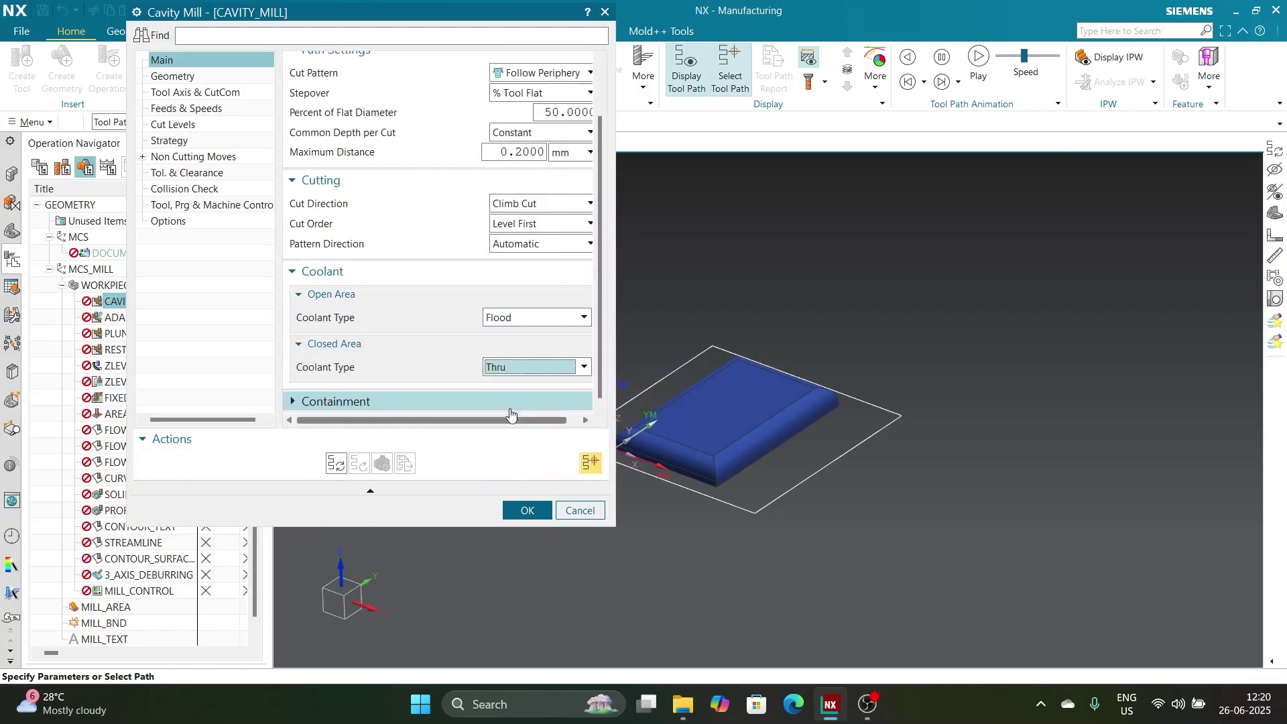
left_click(509, 375)
left_click(499, 399)
Step: Set Strategy trim behavior to Follow Boundary and corner smoothing to All Passes, then accept
left_click(195, 91)
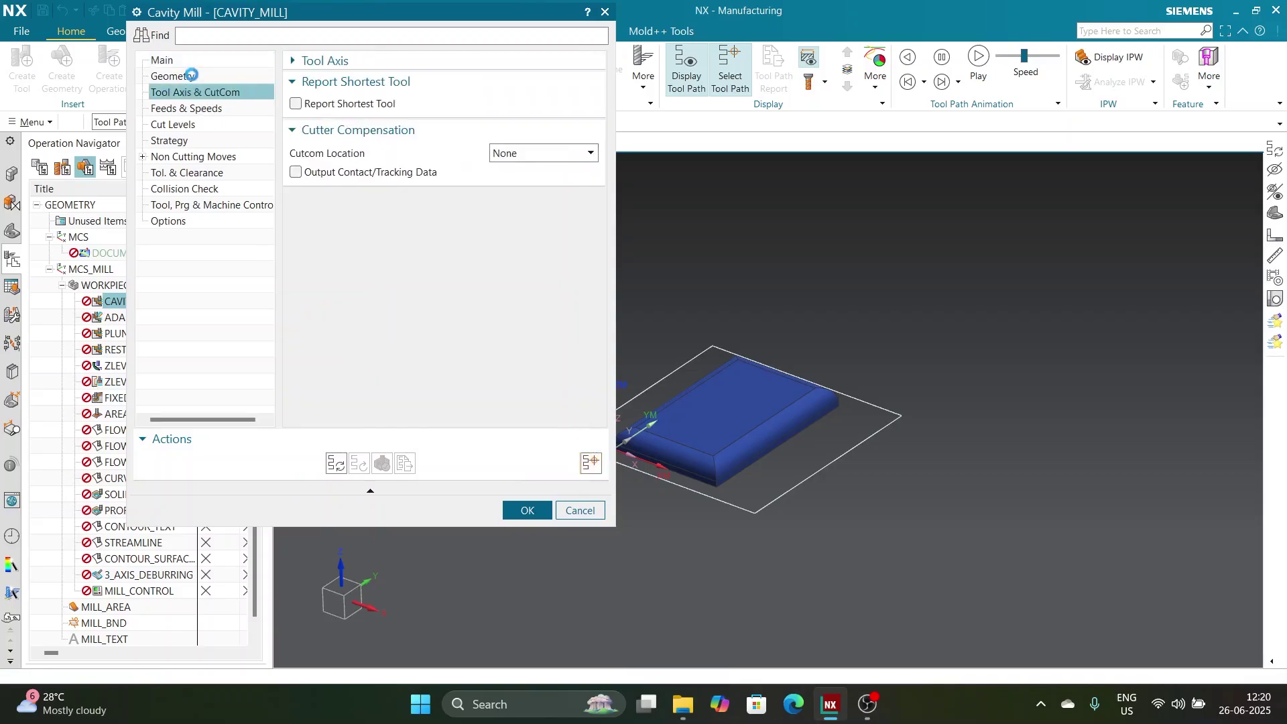
left_click(194, 78)
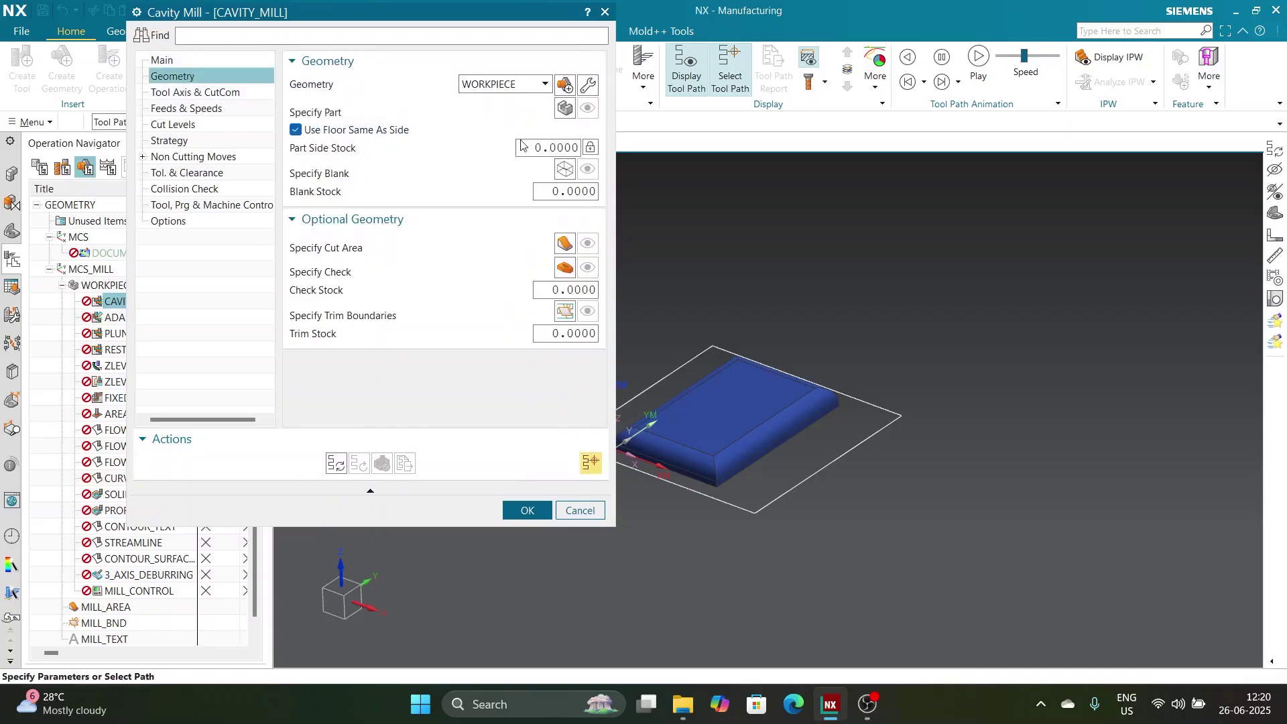
left_click(182, 94)
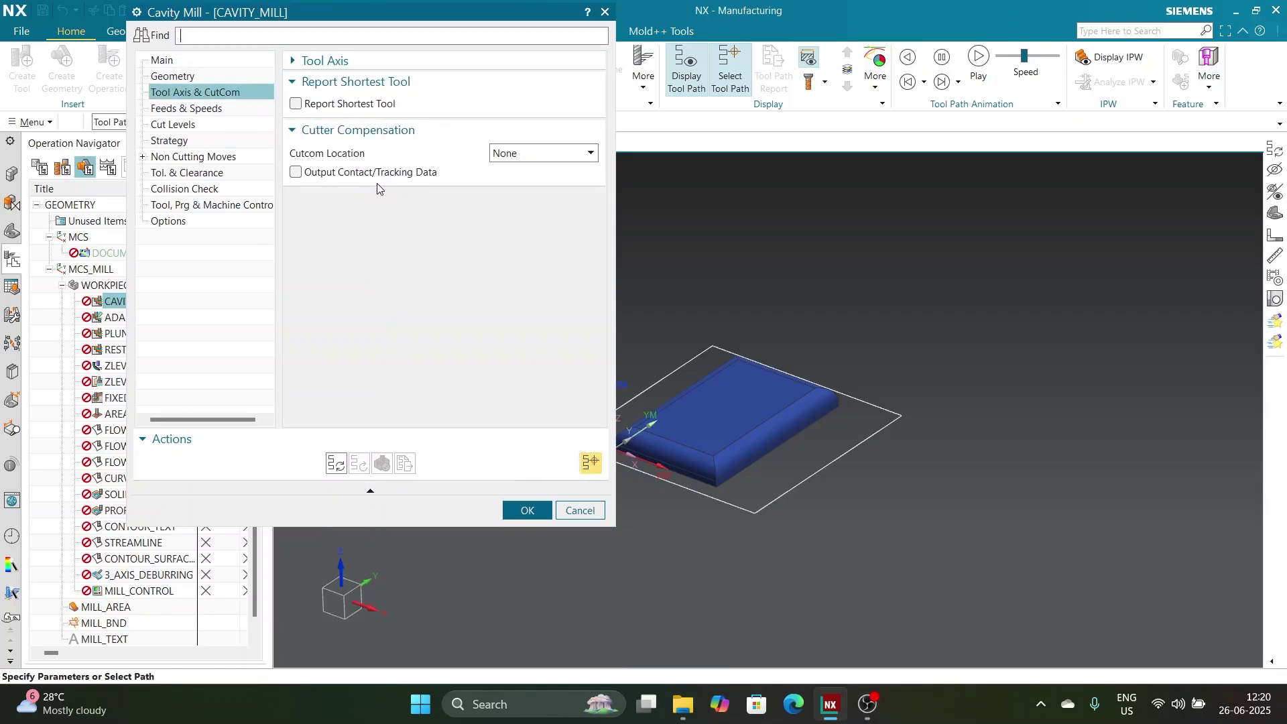
left_click(178, 142)
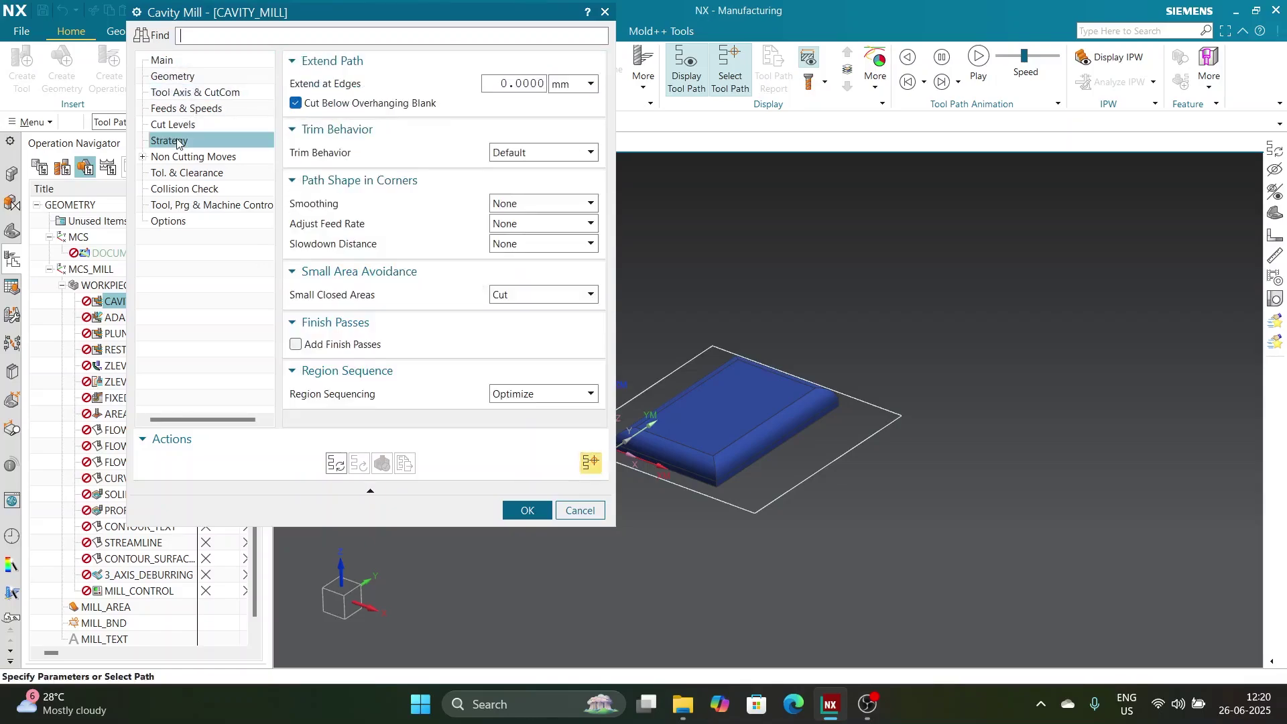
left_click(516, 154)
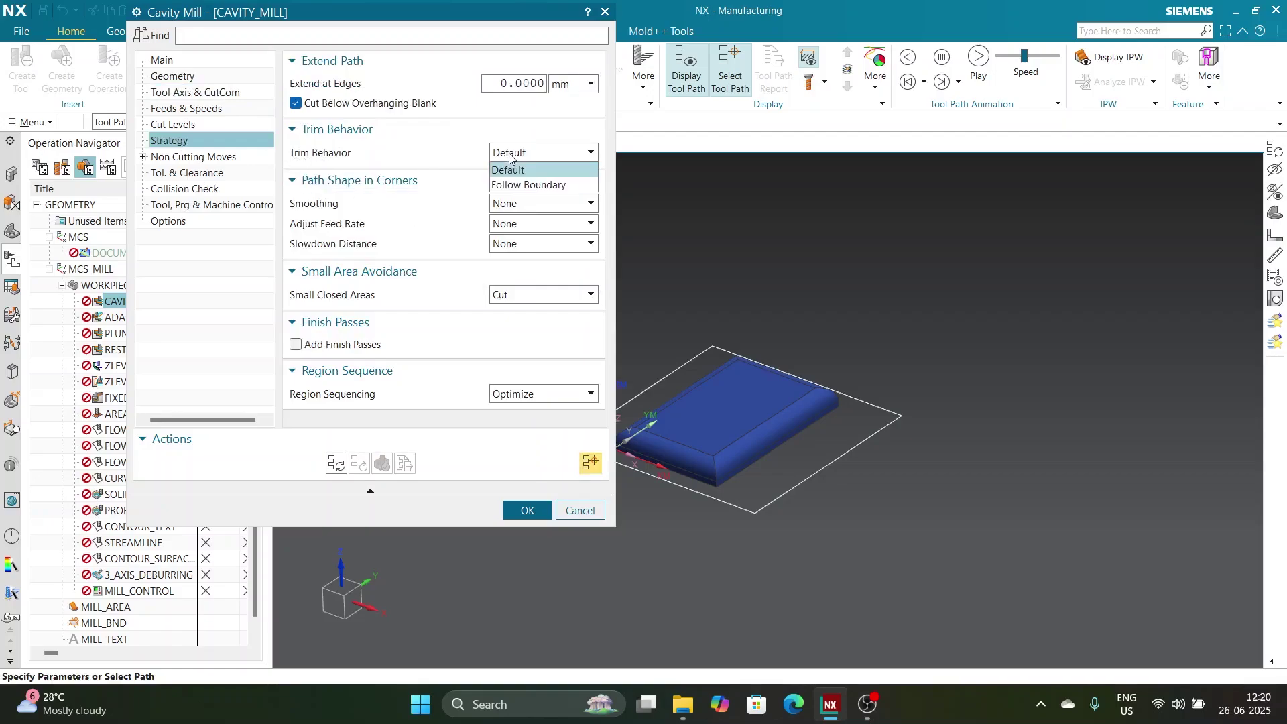
left_click(512, 186)
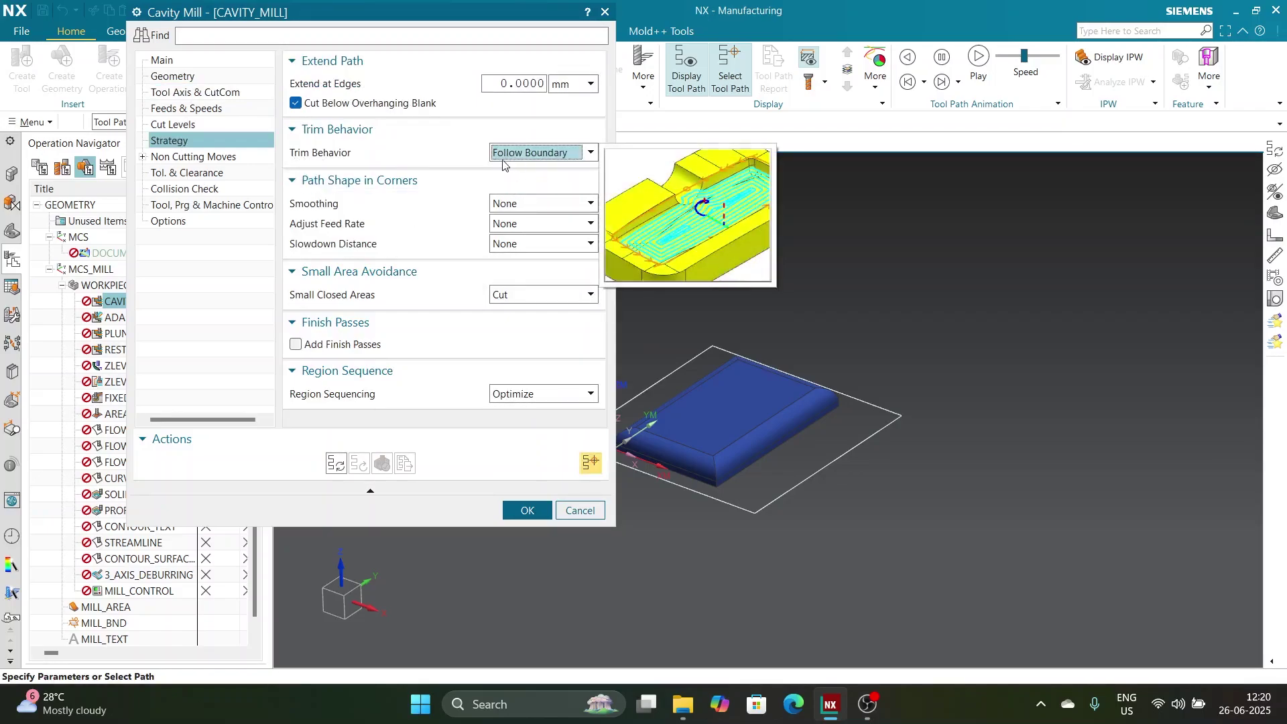
left_click(510, 203)
left_click(503, 224)
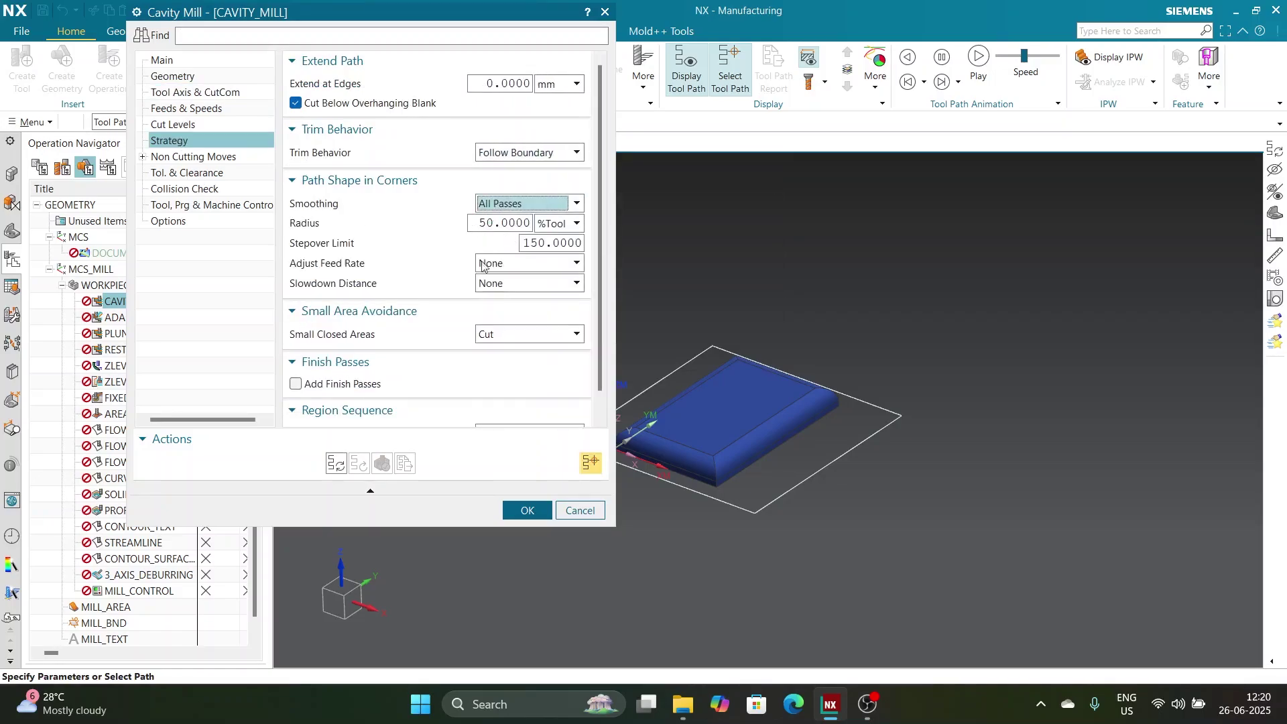
scroll(390, 416, "down", 1)
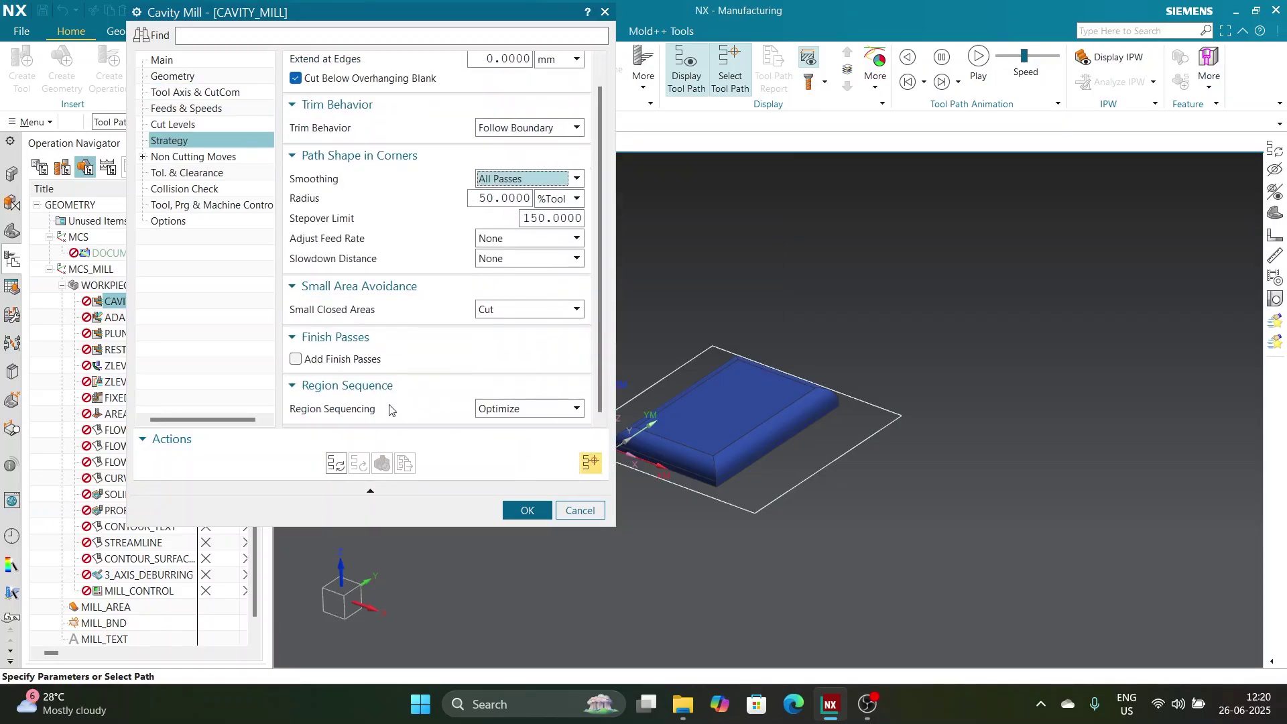
scroll(349, 227, "up", 1)
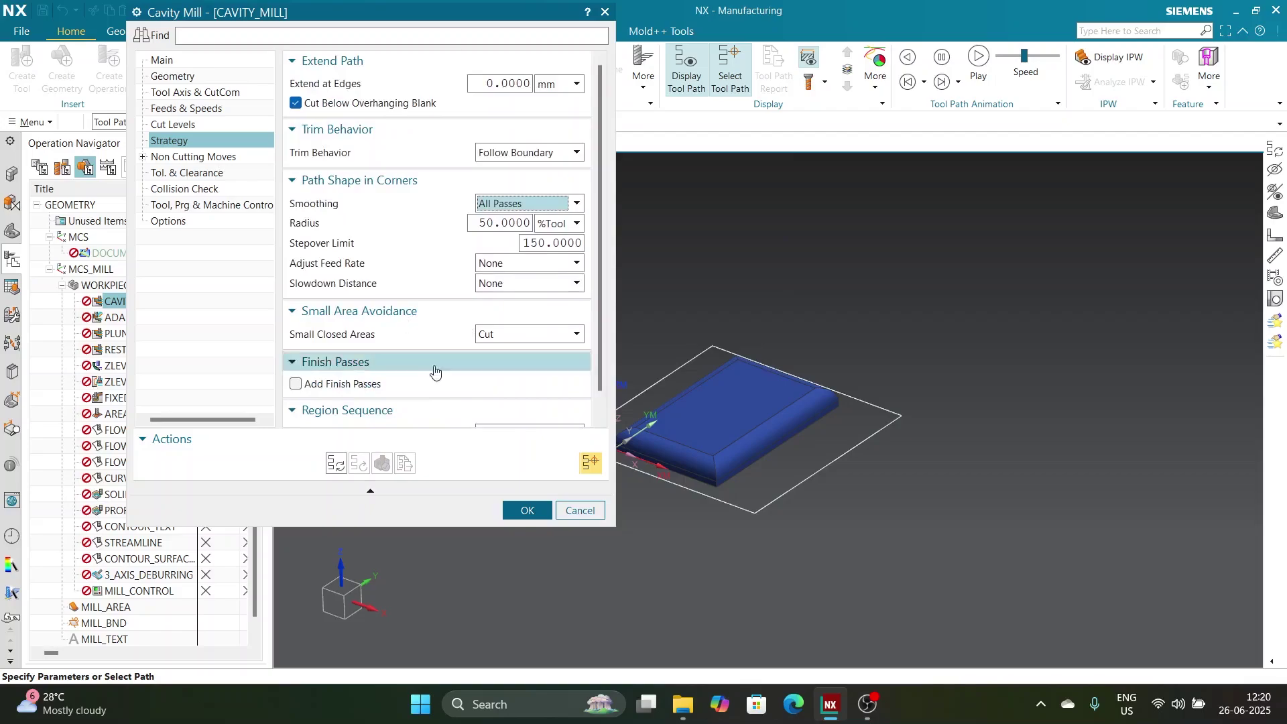
left_click(515, 511)
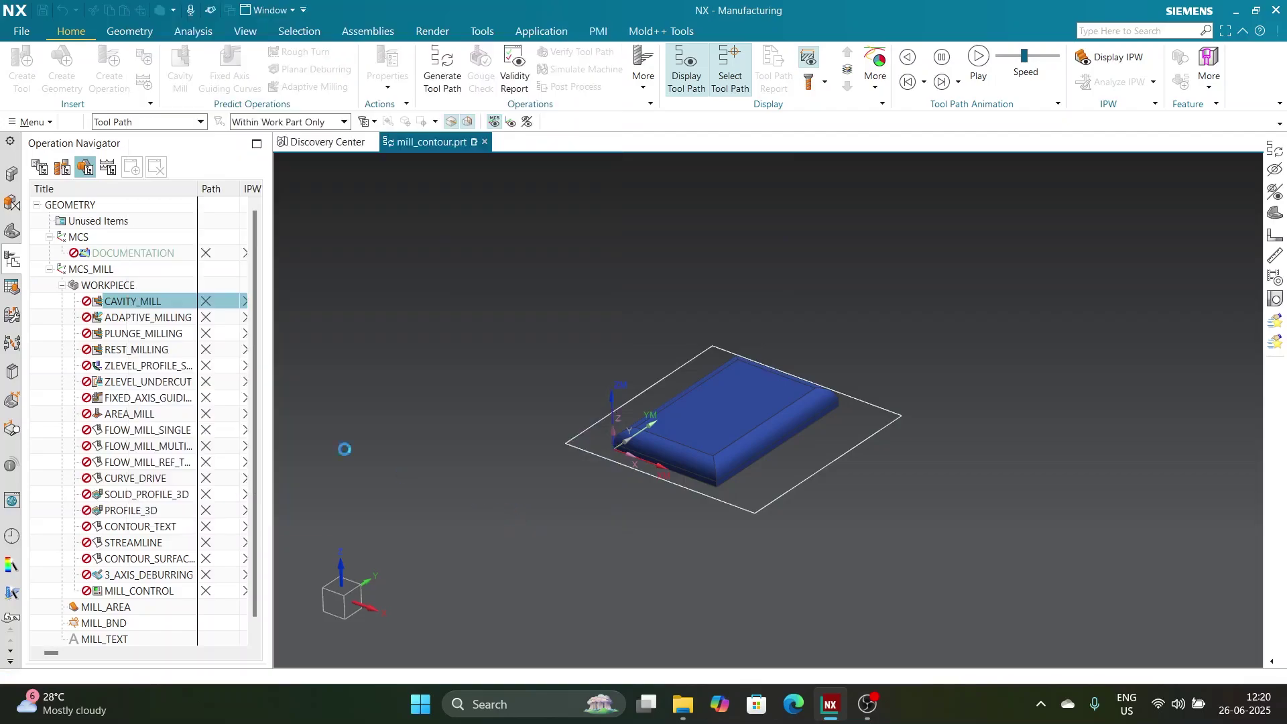
Step: Recheck CAVITY_MILL's settings, then save mill_contour.prt and close it
double_click(173, 303)
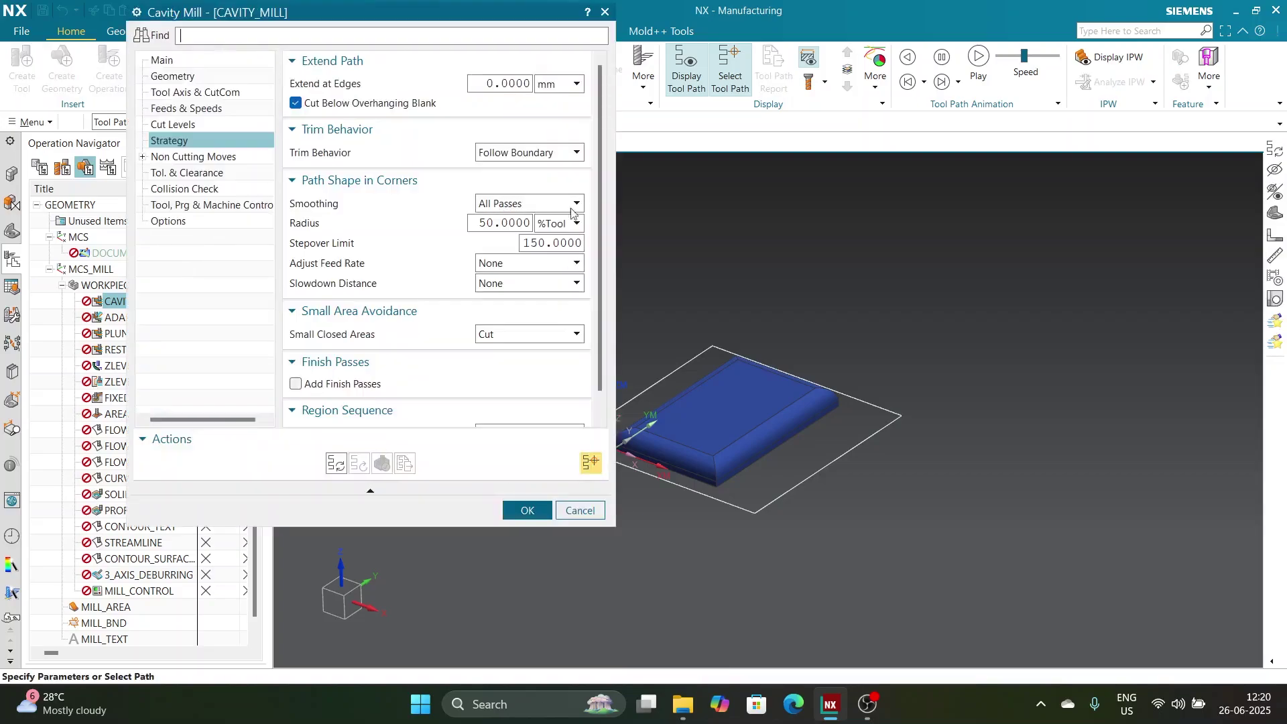
left_click(176, 61)
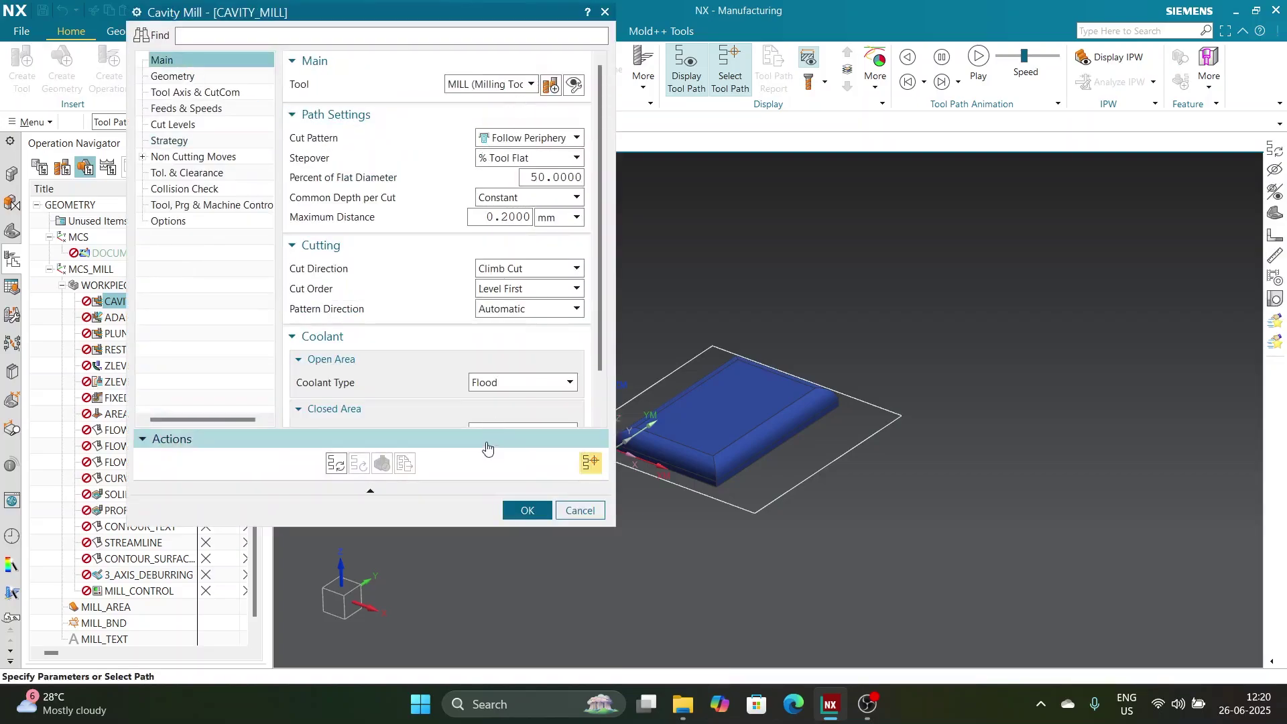
left_click(515, 517)
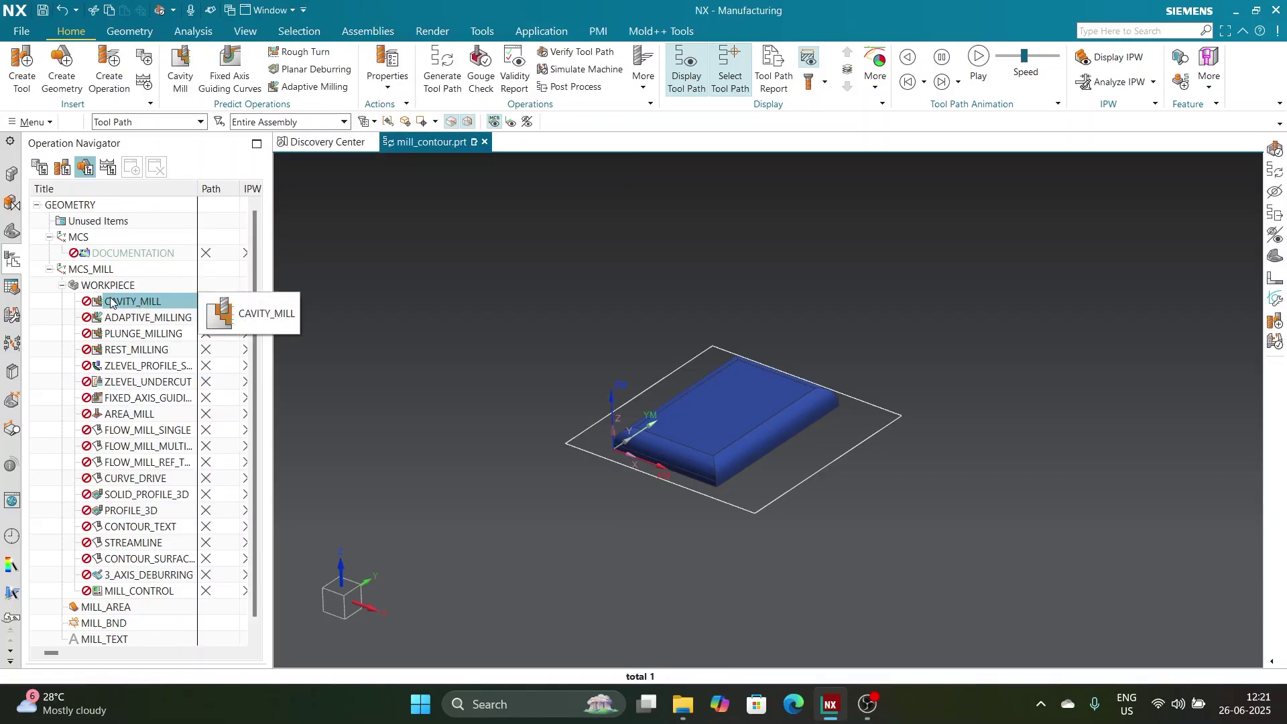
left_click(42, 10)
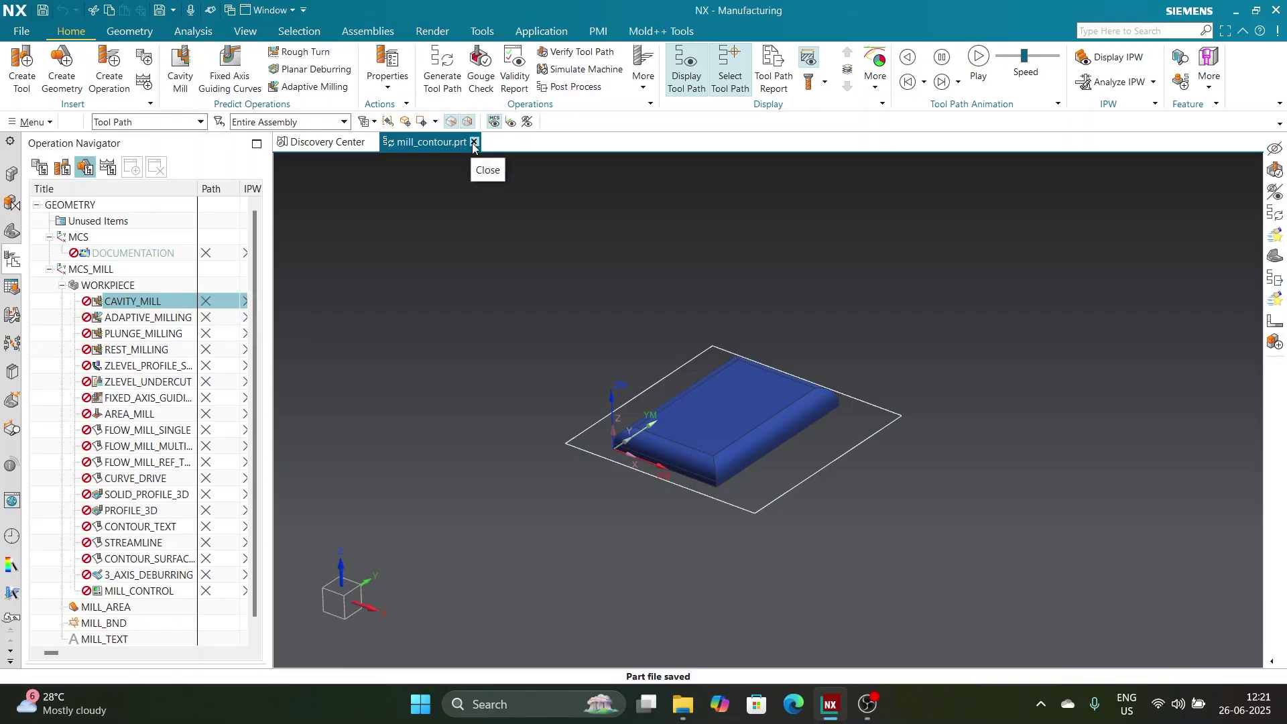
left_click(473, 142)
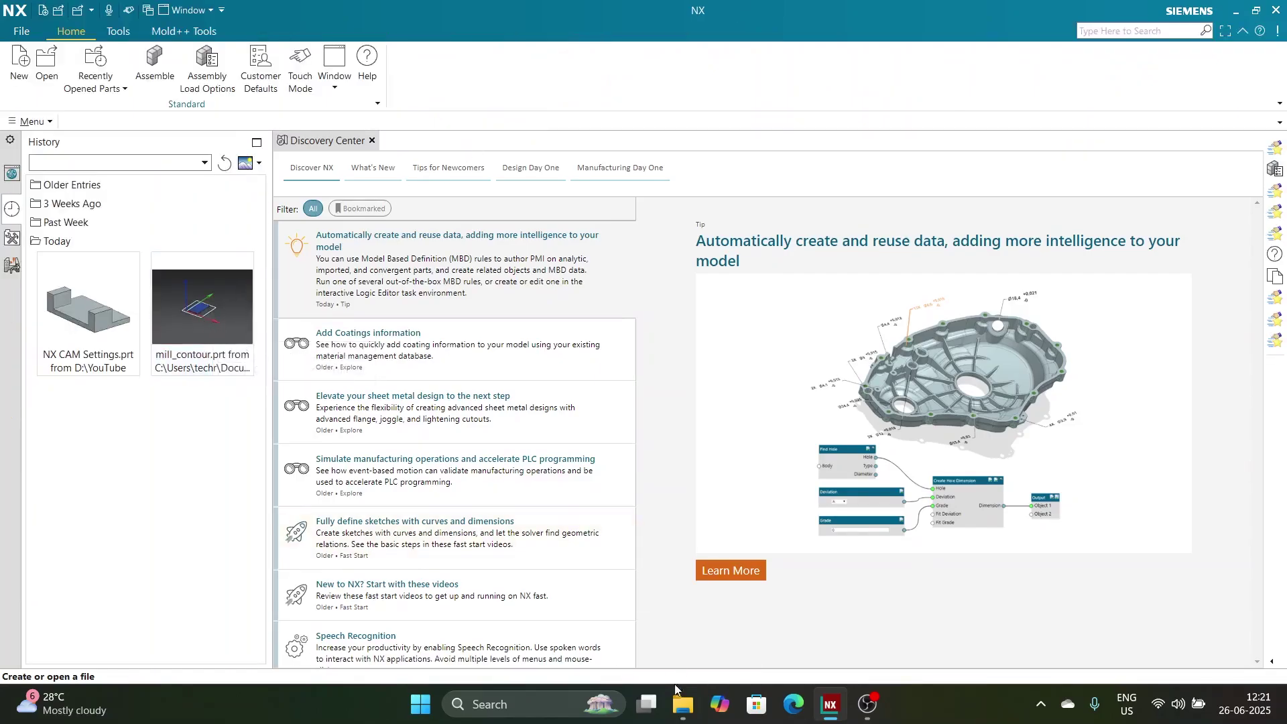
Step: Copy the edited mill_contour file from Documents
left_click(683, 704)
right_click(253, 653)
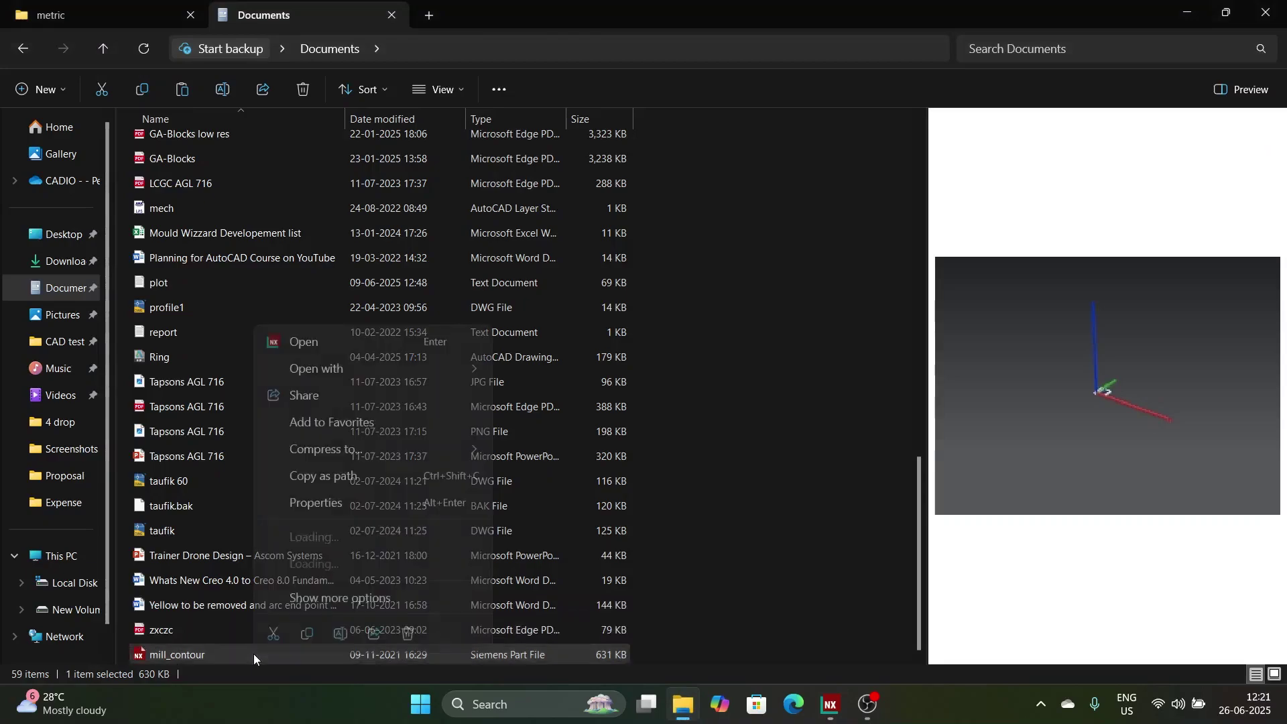
left_click(310, 632)
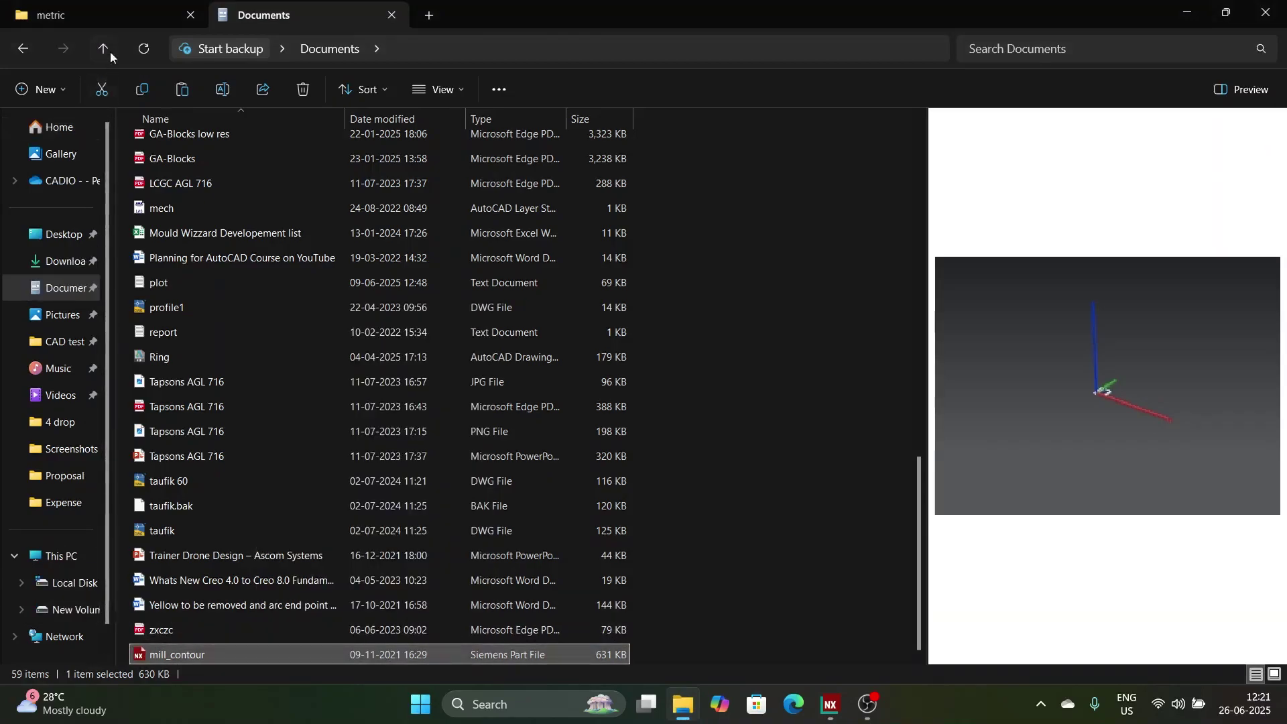
Step: Paste it into the NX metric template folder, replacing the original with administrator permission
left_click(110, 11)
right_click(763, 338)
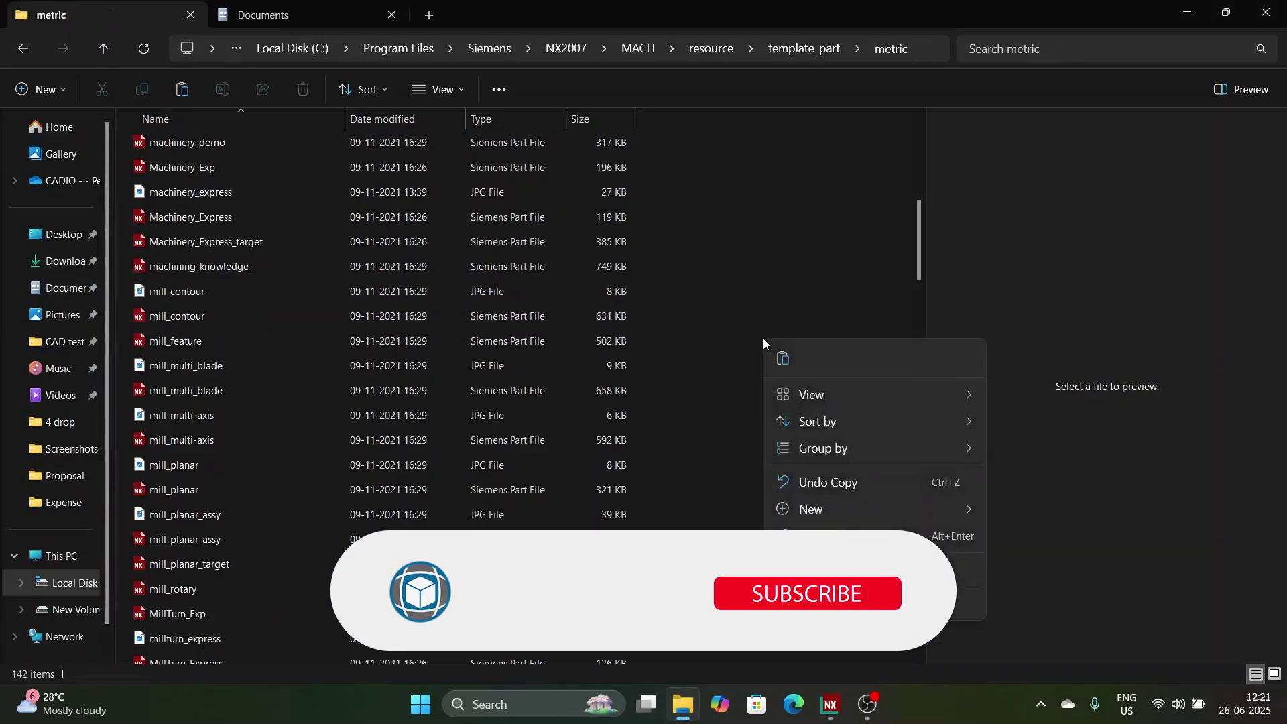
left_click(776, 356)
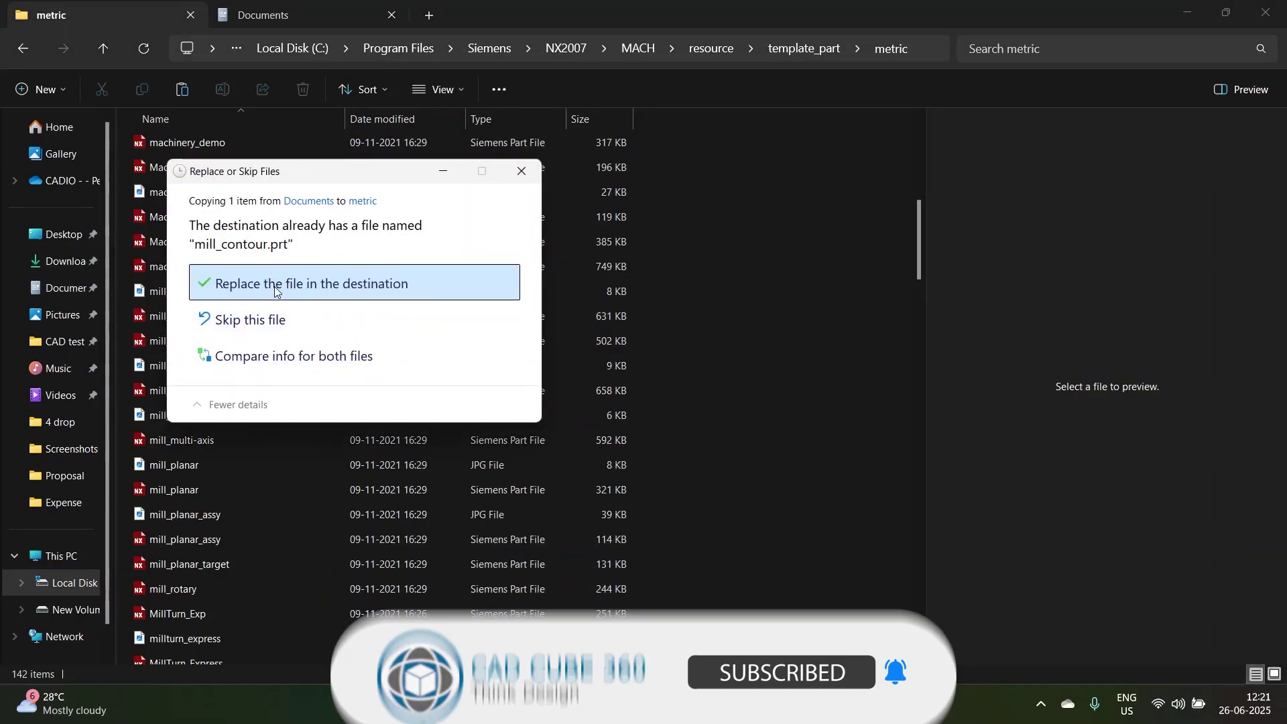
left_click(275, 290)
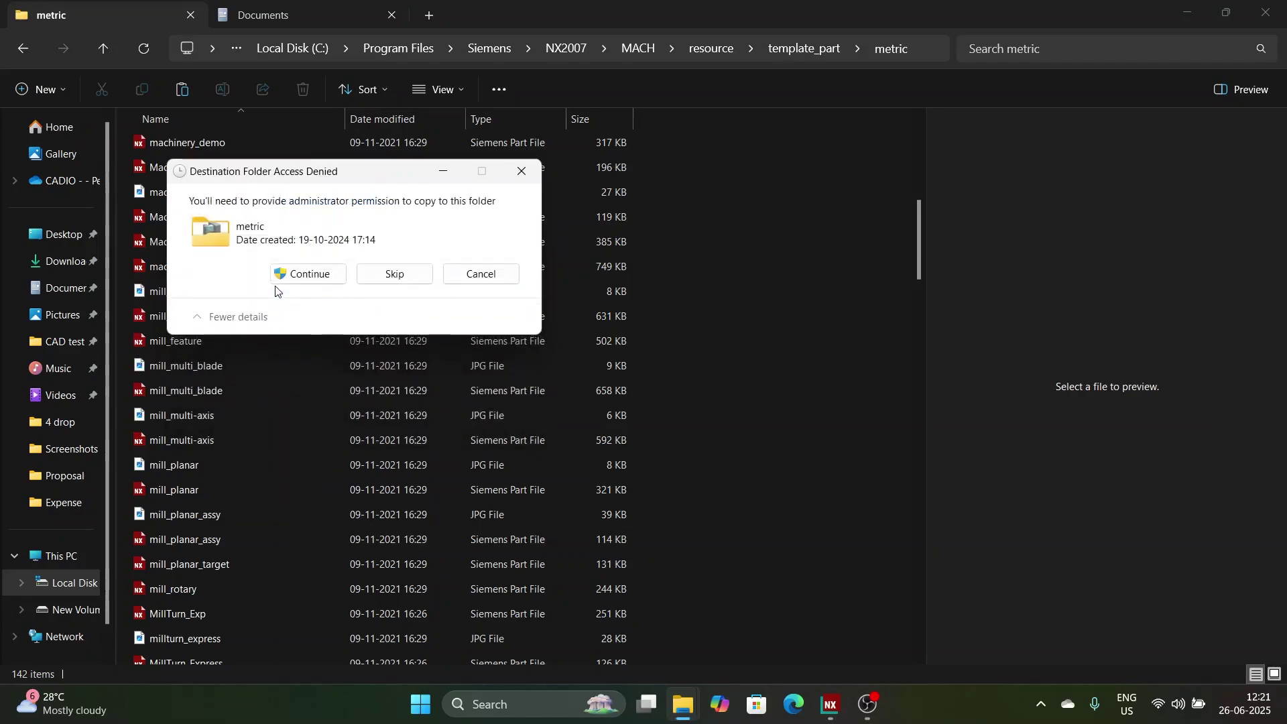
left_click(290, 277)
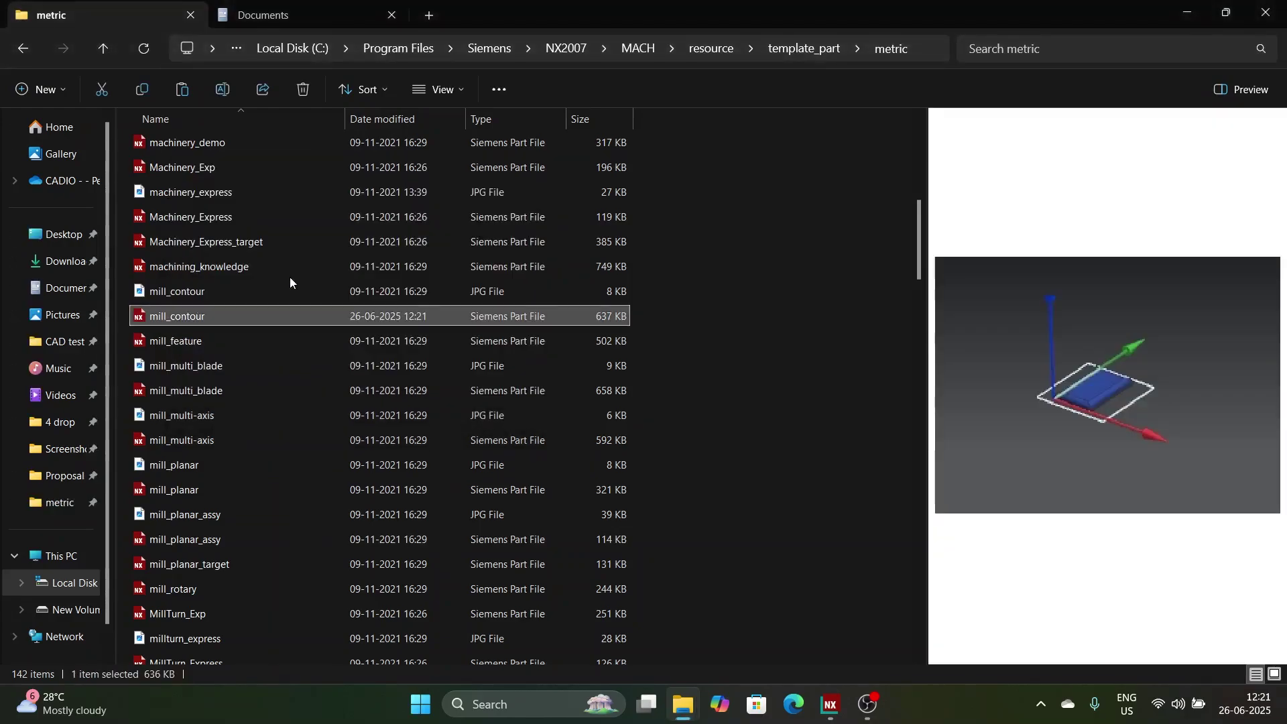
left_click(886, 199)
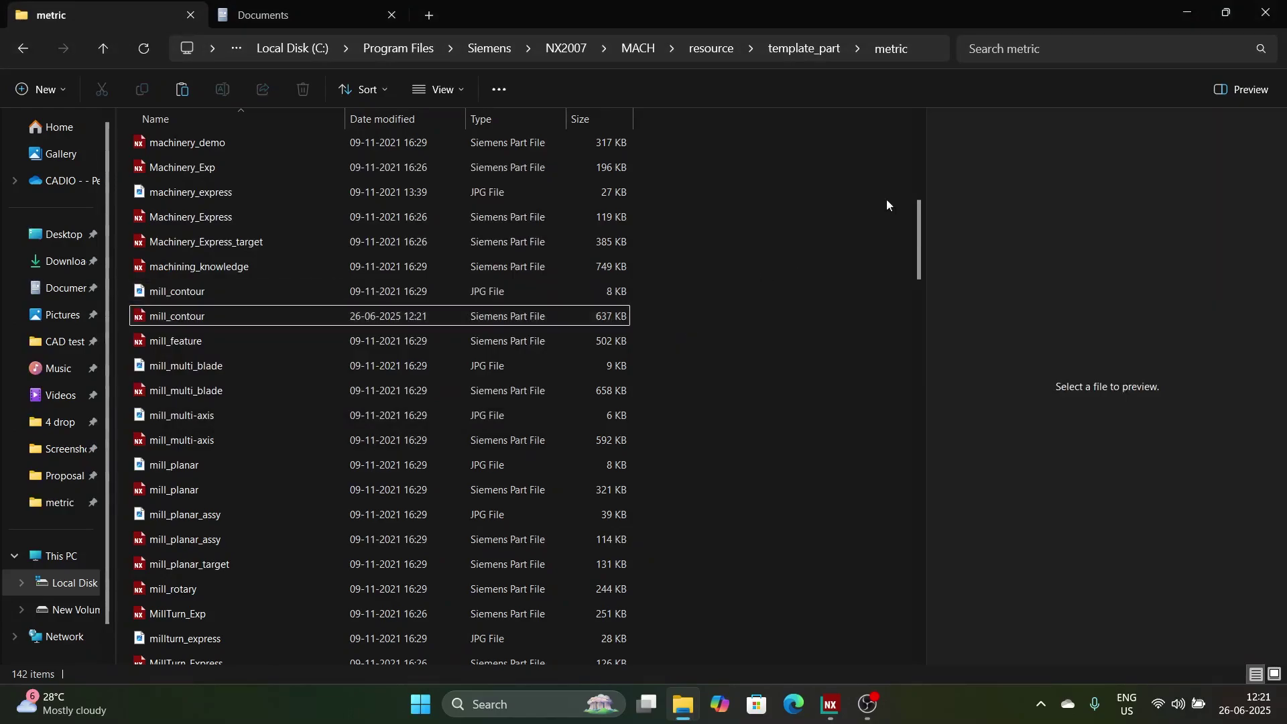
Step: Reopen NX CAM Settings.prt and start Manufacturing with cam_general and mill_contour
left_click(1265, 27)
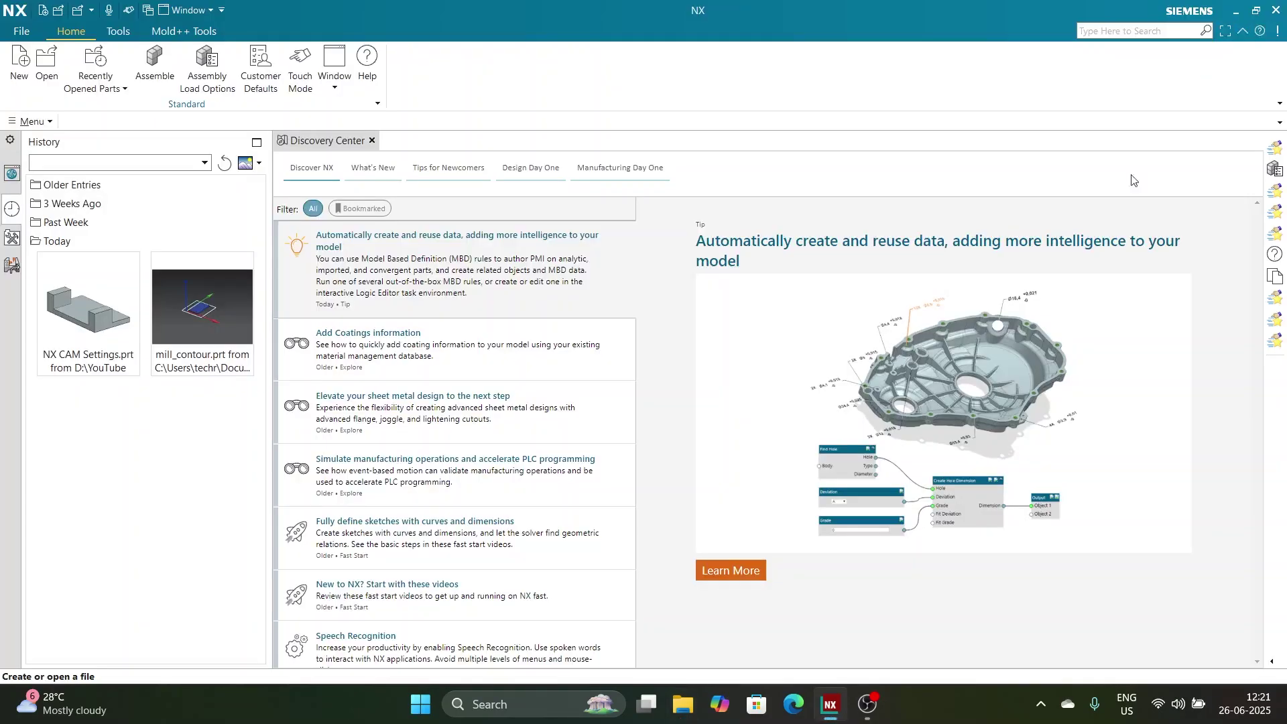
left_click(105, 315)
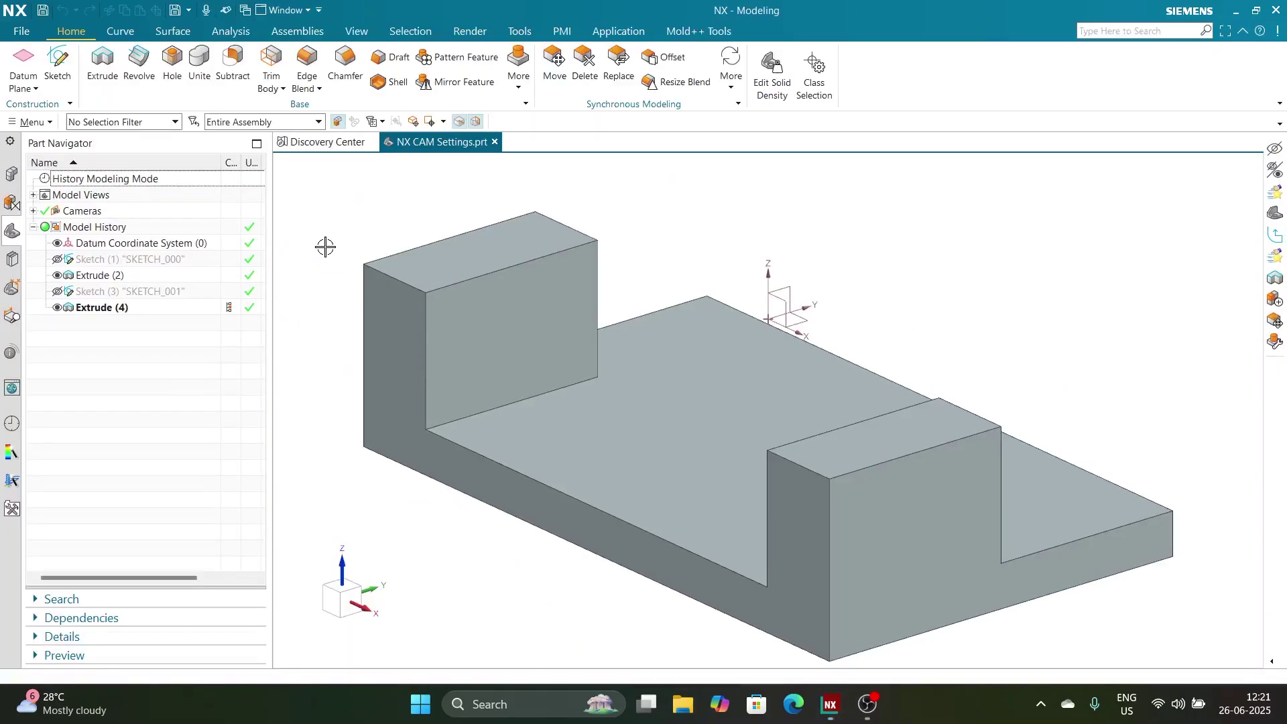
left_click(25, 33)
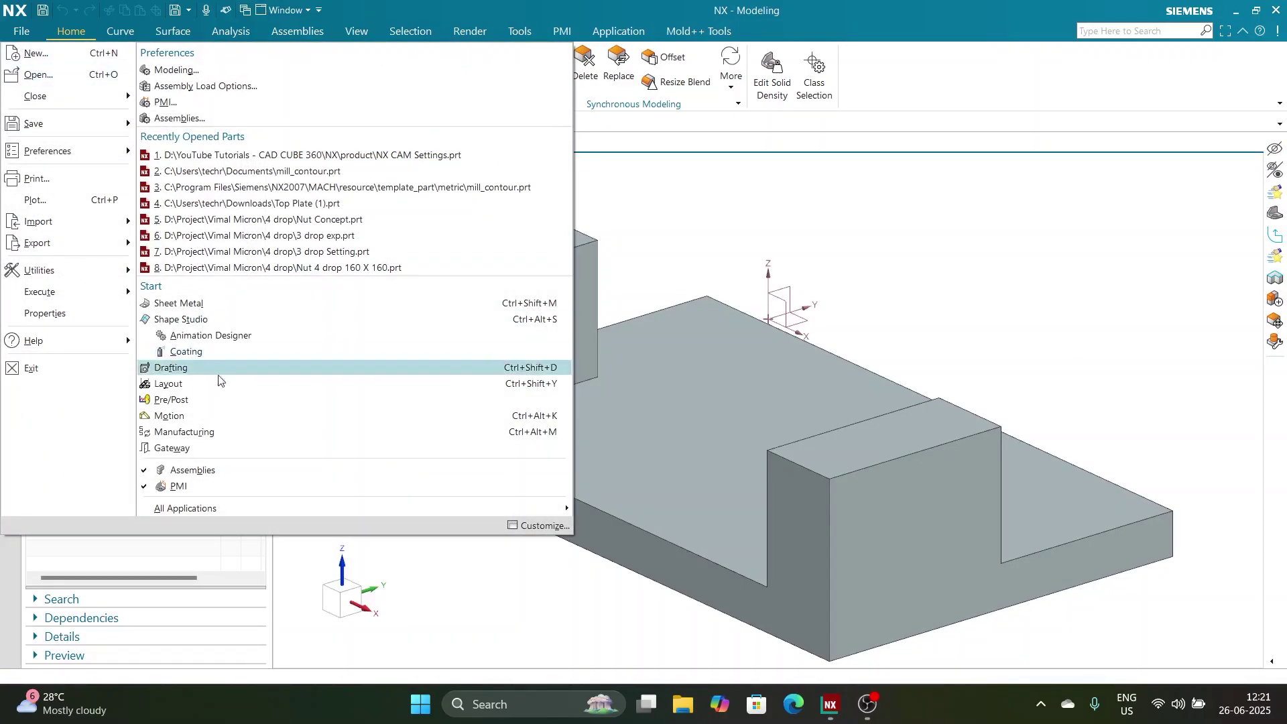
left_click(217, 432)
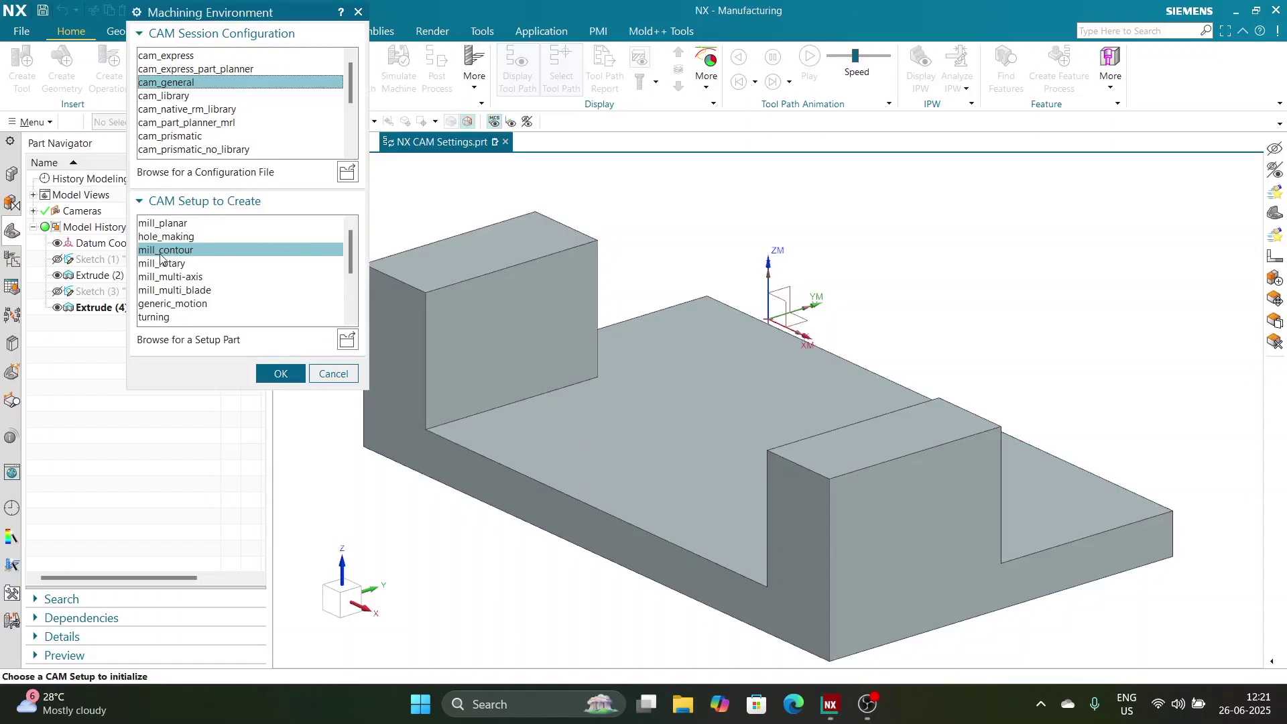
left_click(271, 375)
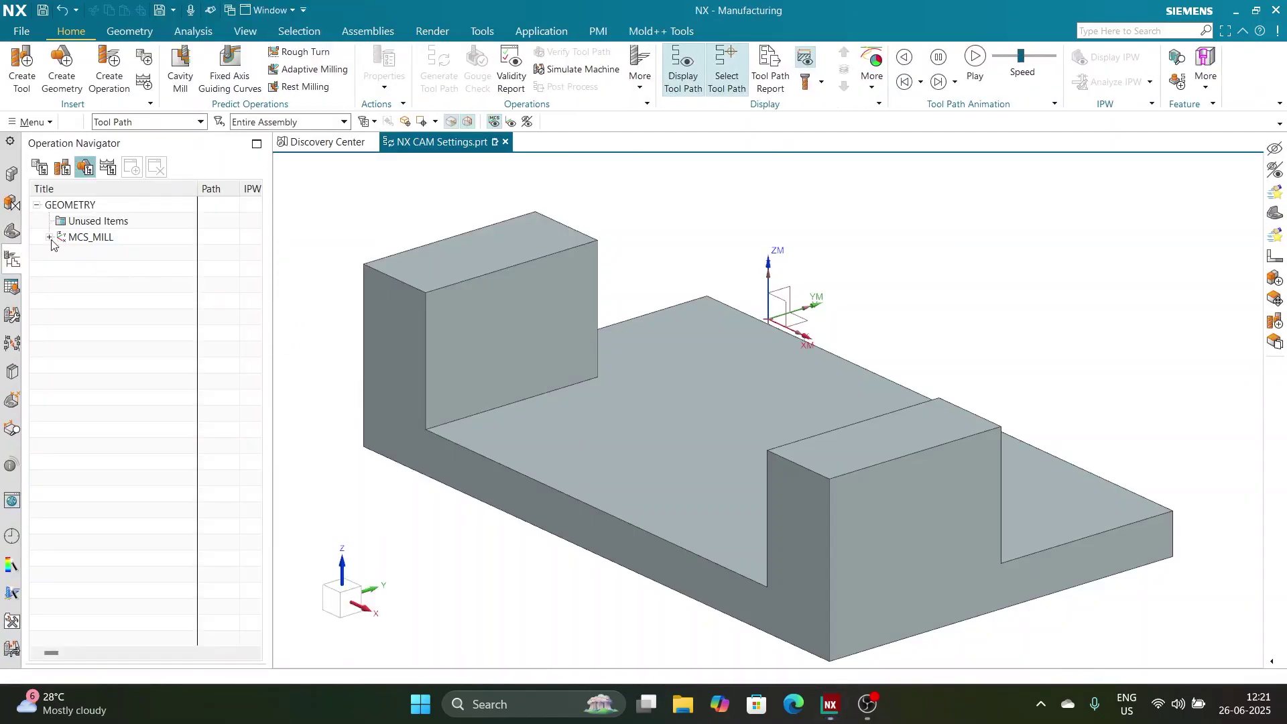
Step: Open WORKPIECE under MCS_MILL and select the solid body as part geometry
left_click(49, 238)
double_click(93, 253)
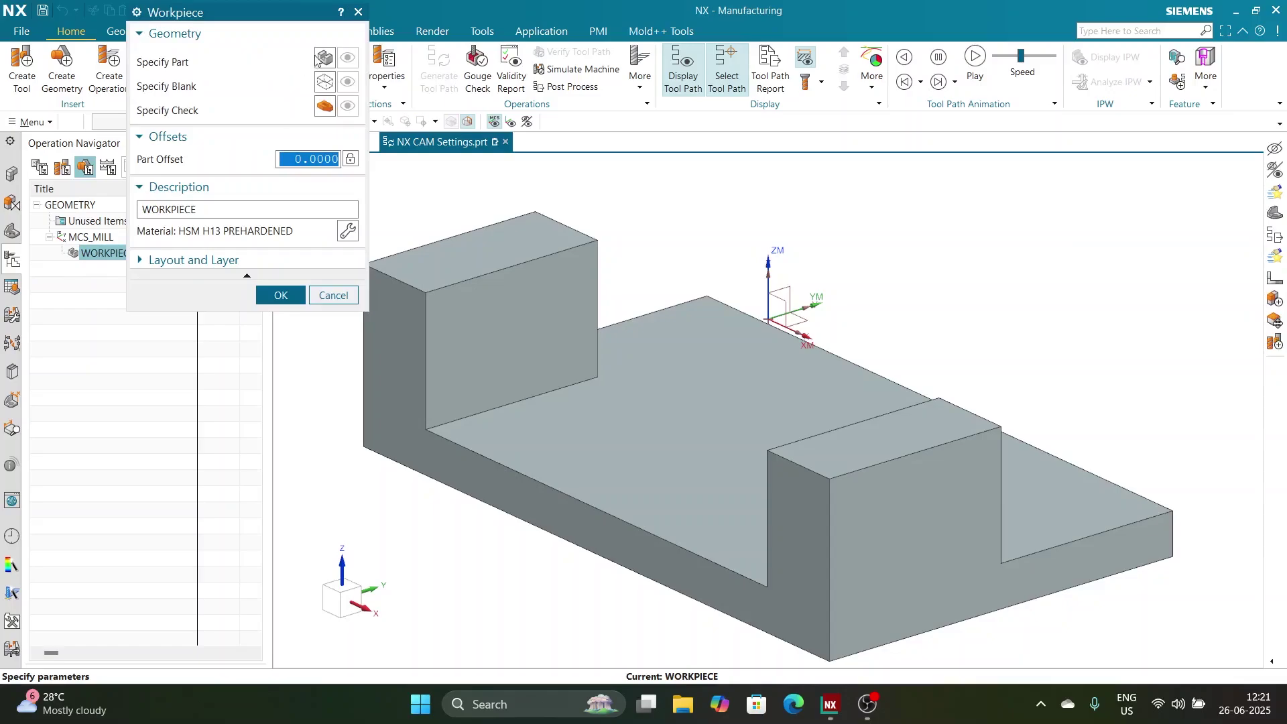
left_click(324, 58)
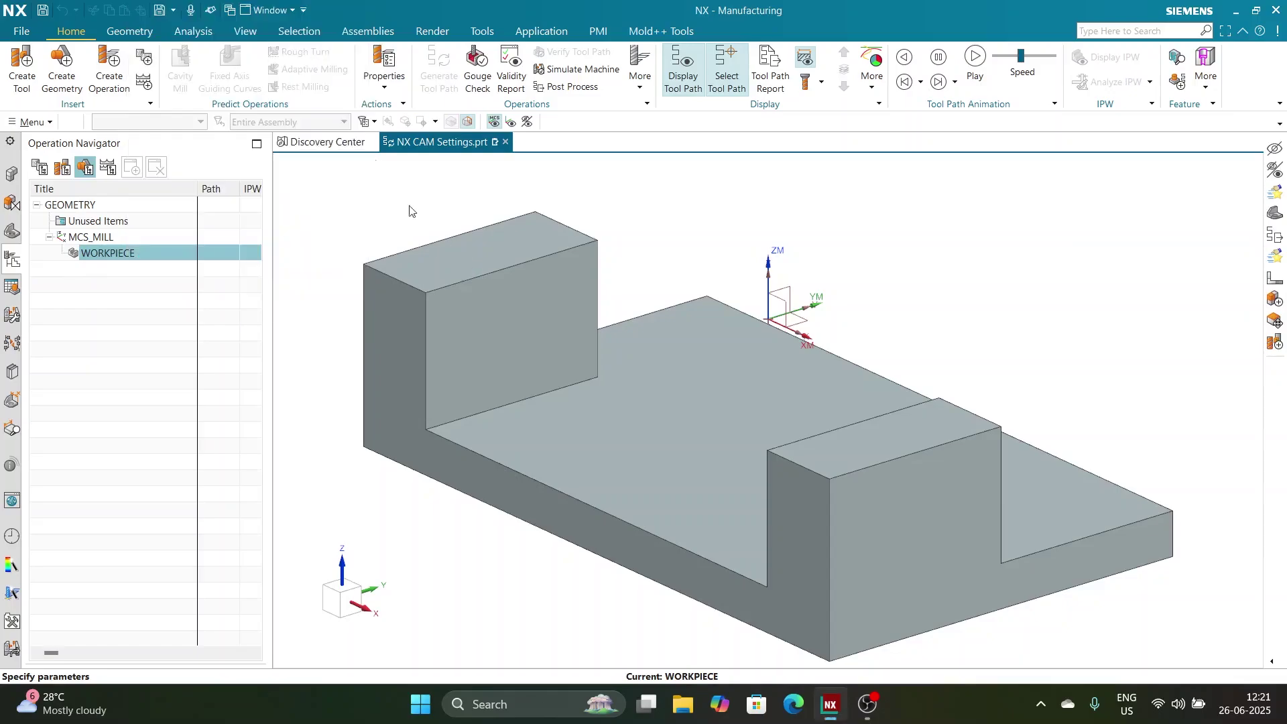
left_click(398, 328)
left_click(280, 157)
Step: Specify a 150 × 90 × 40 mm bounding-block blank and confirm the workpiece
left_click(279, 293)
left_click(315, 39)
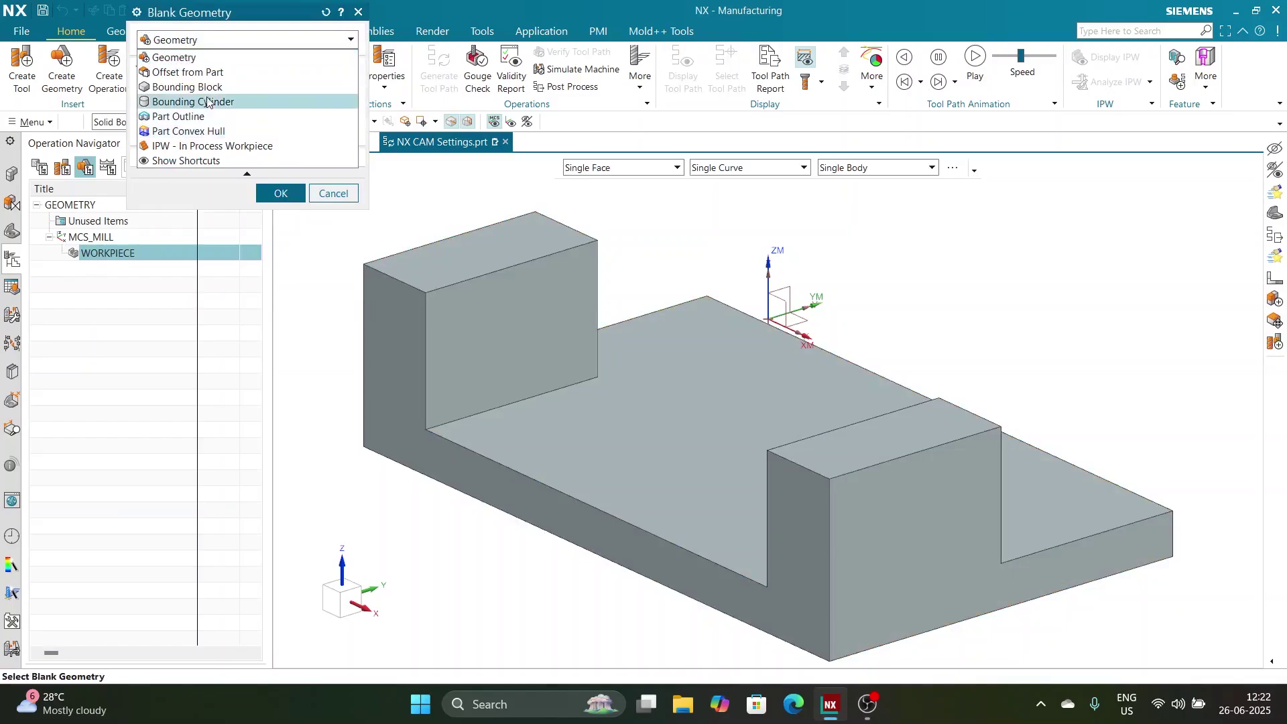
left_click(188, 87)
left_click(194, 352)
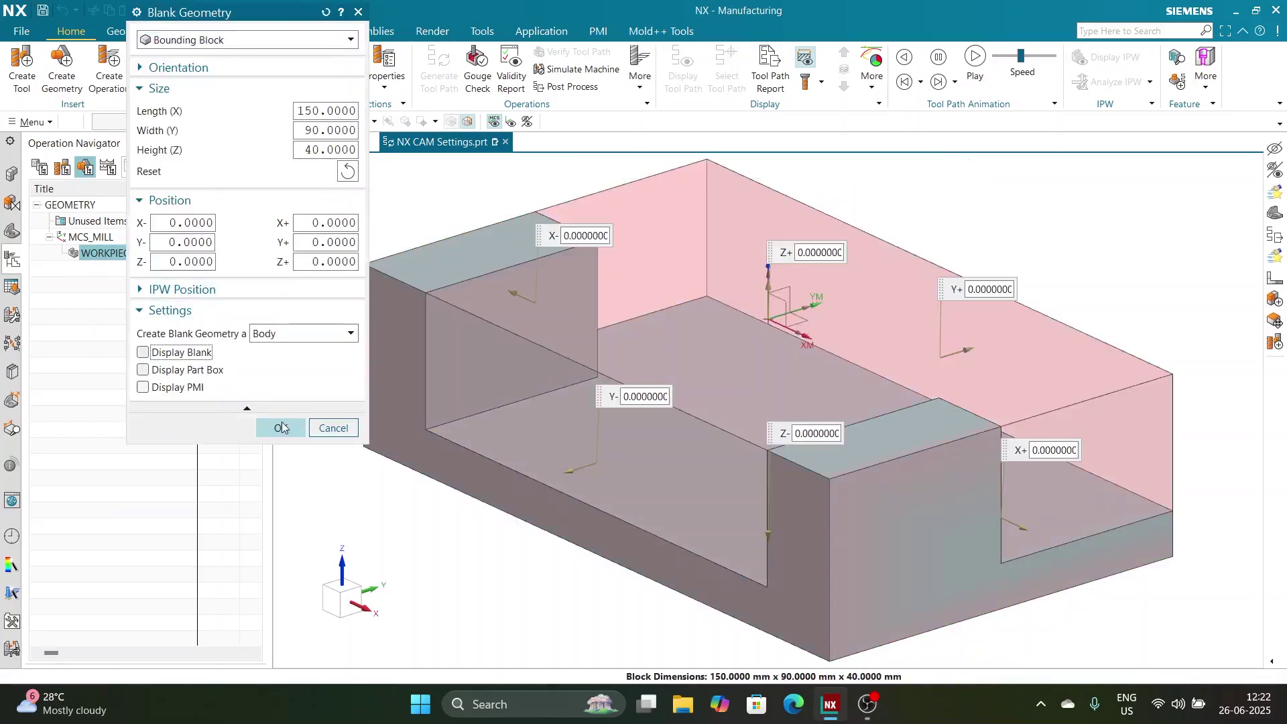
left_click(281, 428)
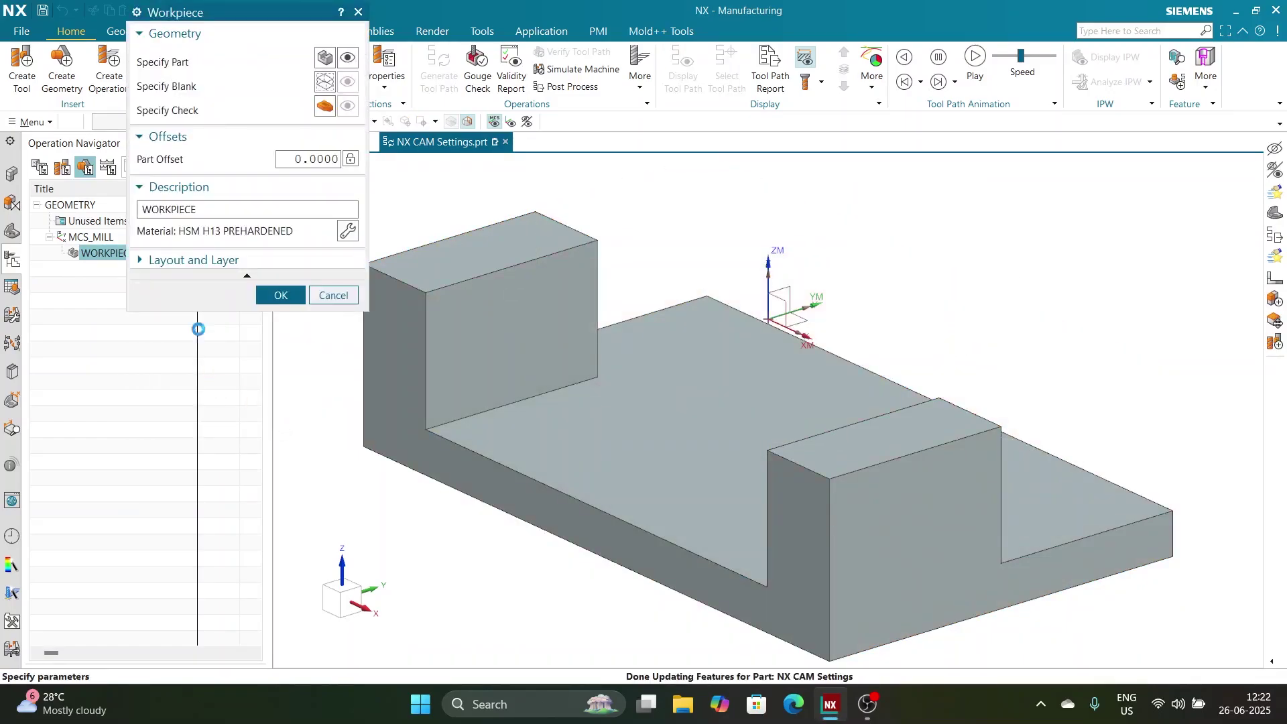
left_click(259, 295)
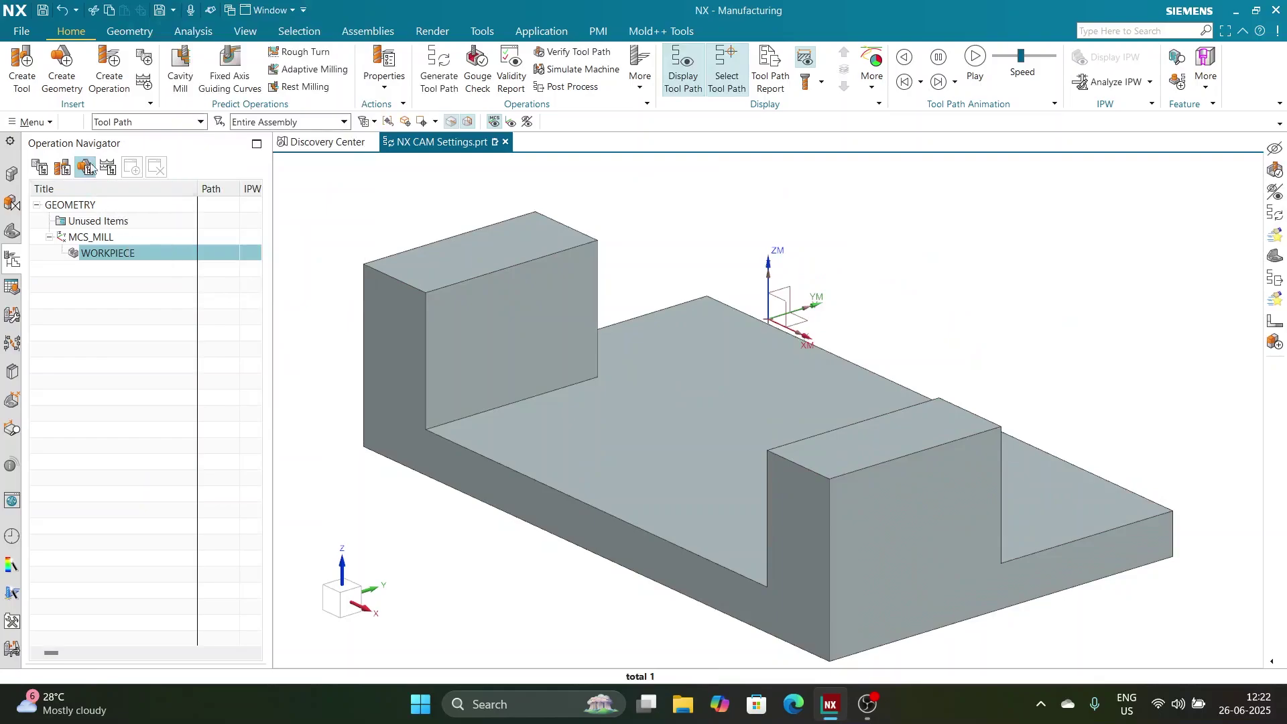
Step: Create the end mill EM20 with a 20 mm diameter and 4 flutes
left_click(24, 82)
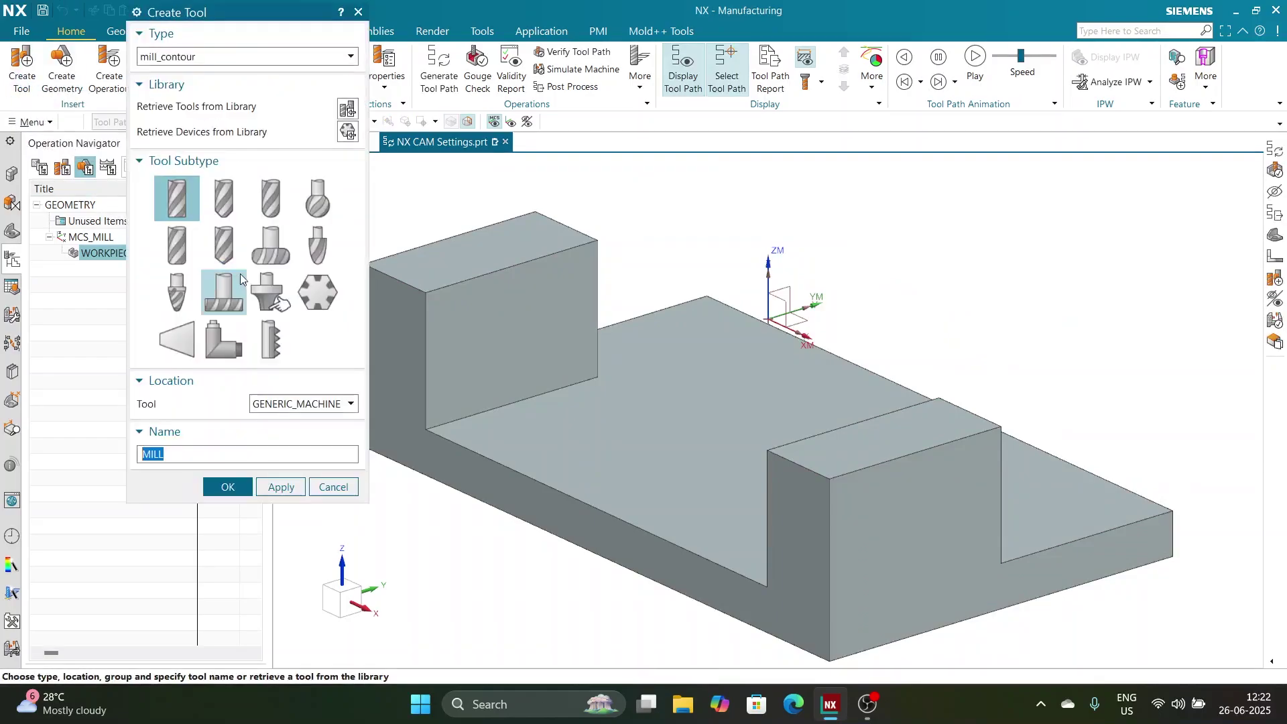
type("em")
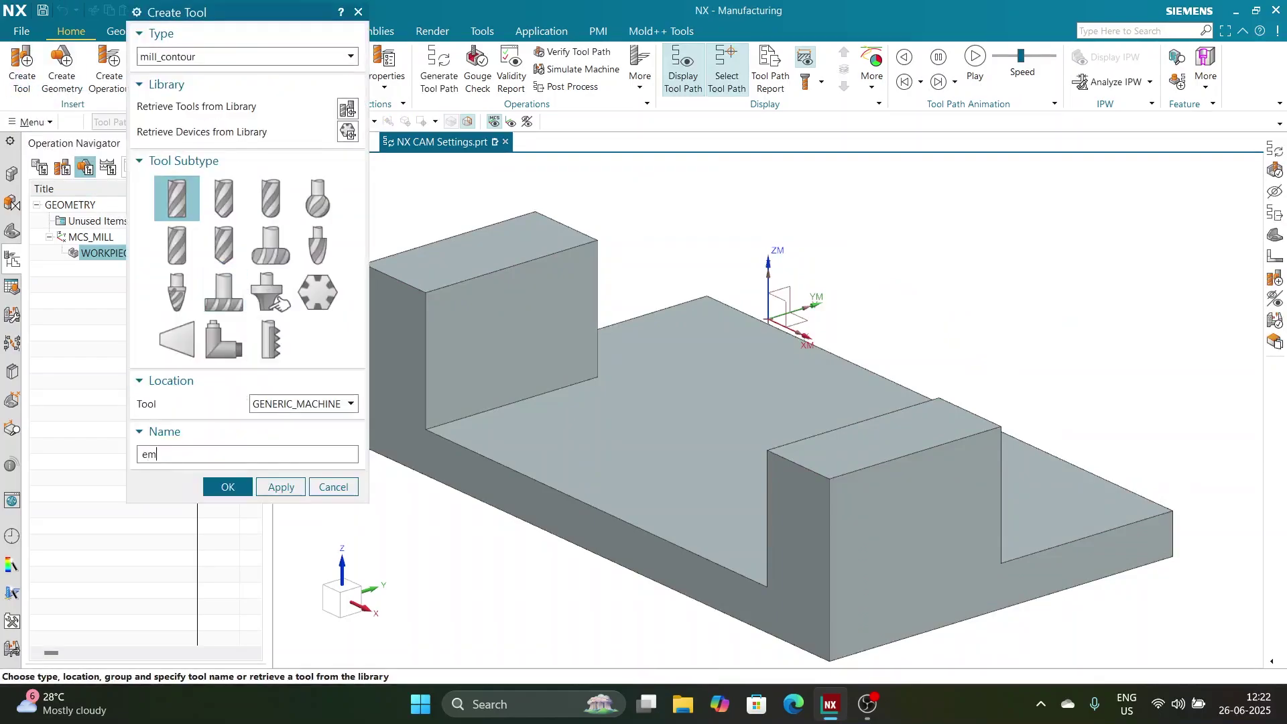
type("20")
left_click(227, 487)
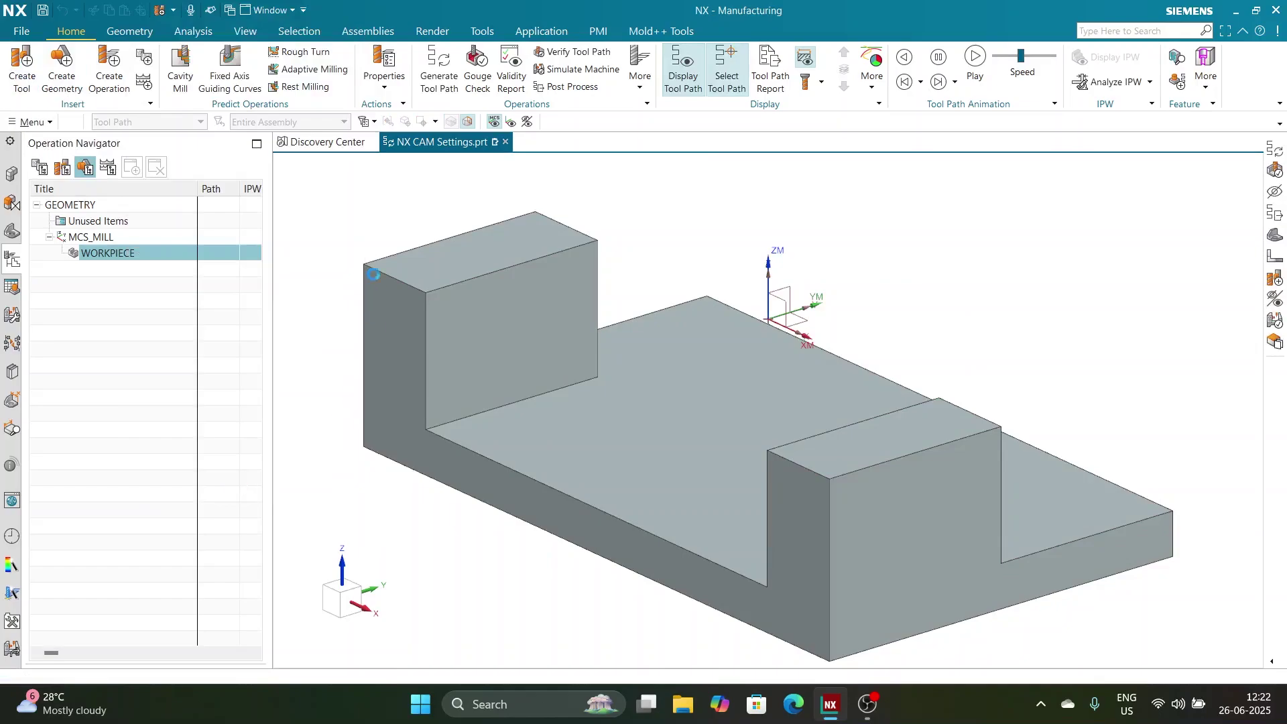
type("20")
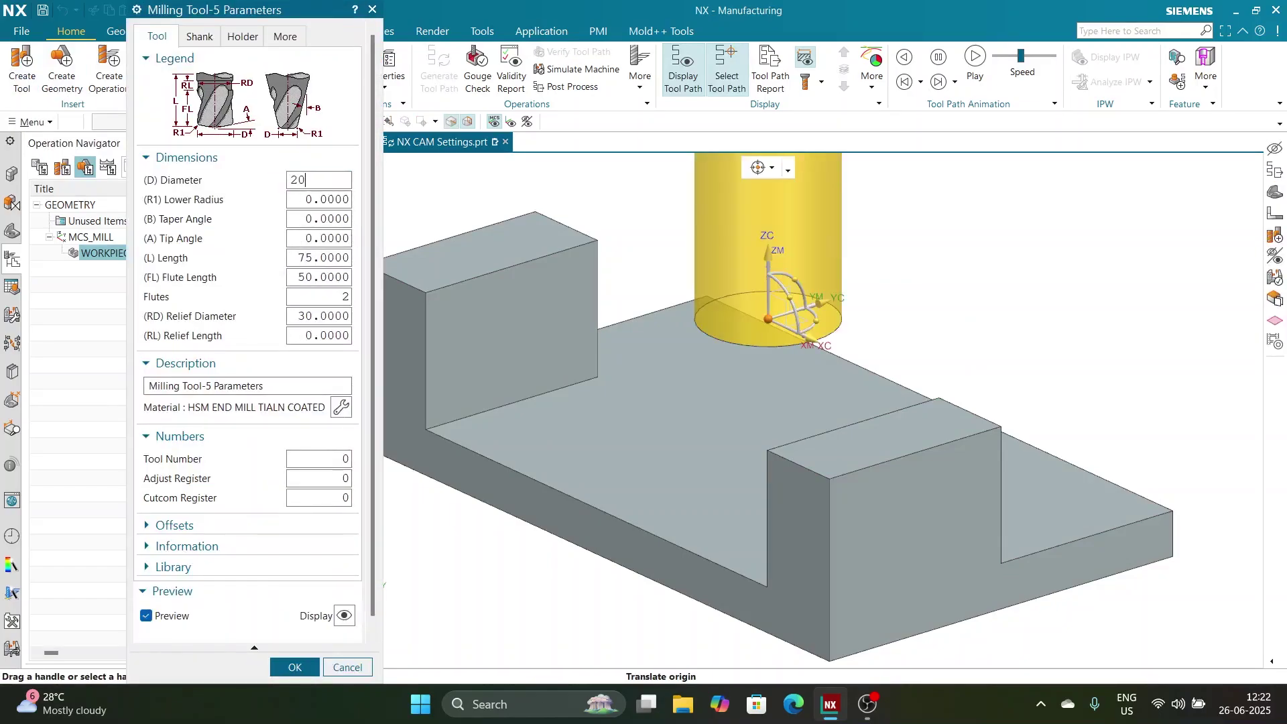
key("Return")
double_click(339, 296)
type("4")
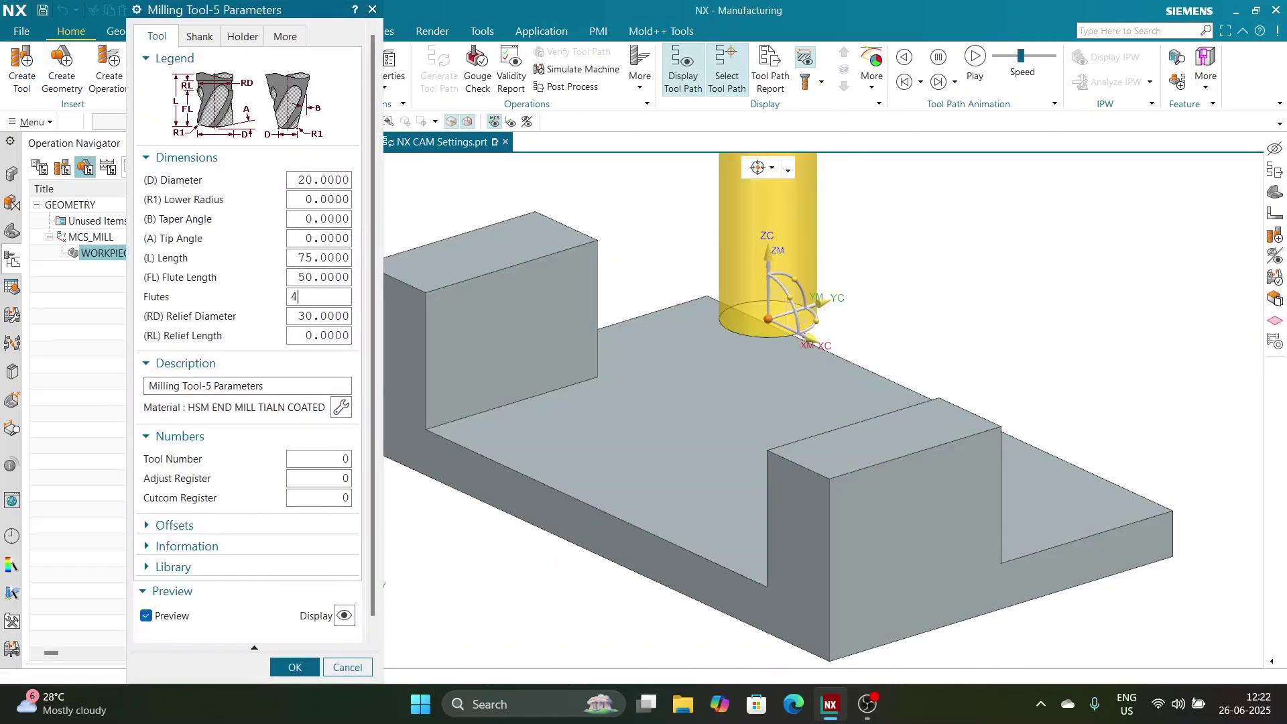
left_click(295, 667)
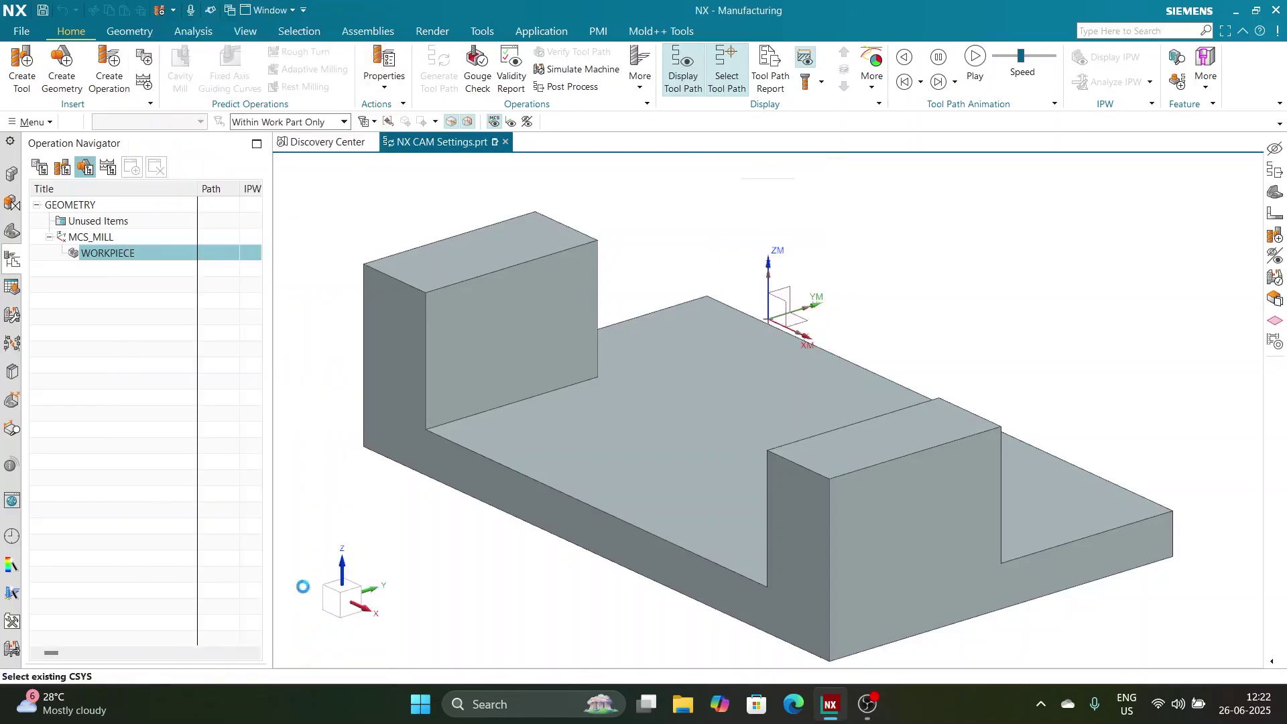
Step: Insert a Cavity Mill operation under the WORKPIECE geometry group
right_click(122, 258)
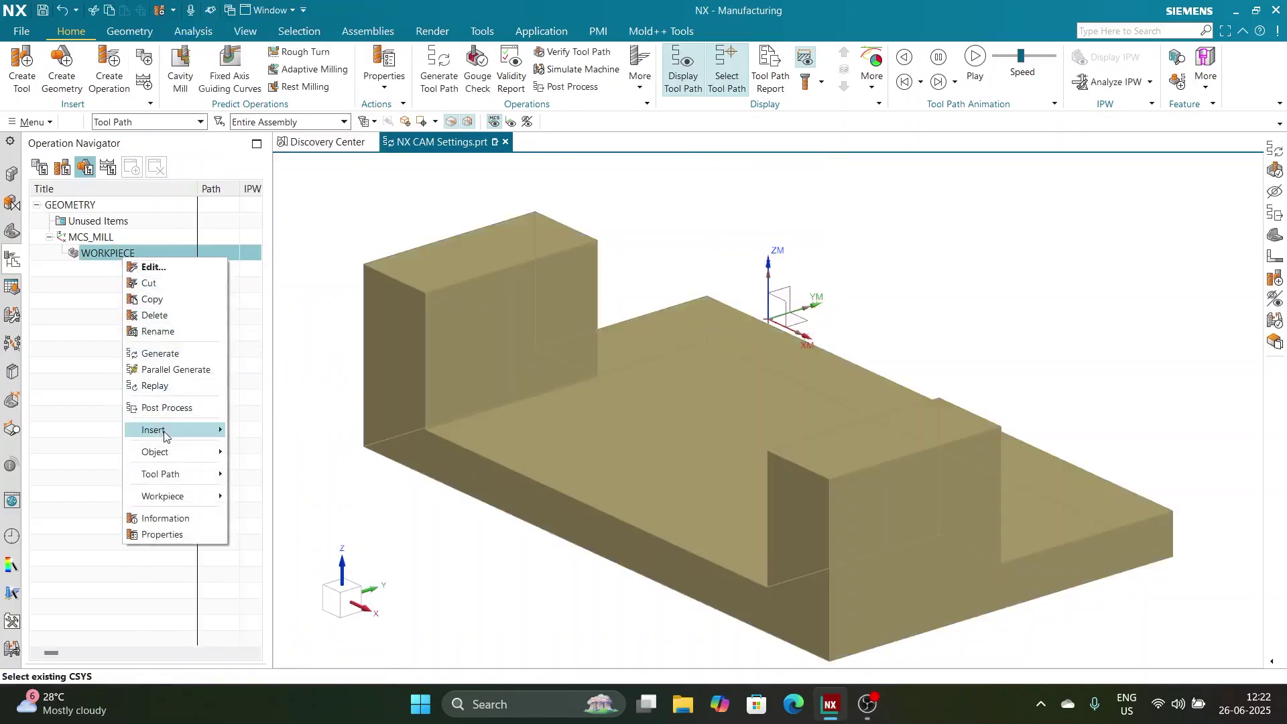
mouse_move(161, 432)
left_click(274, 431)
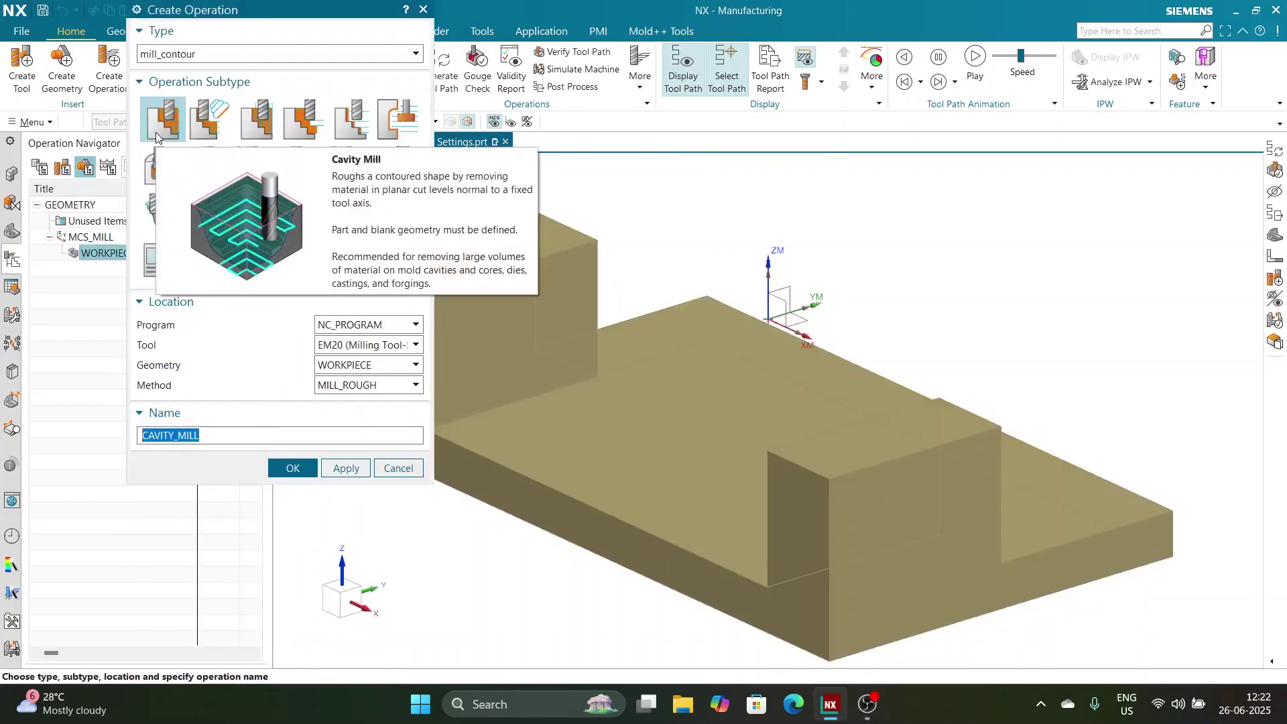
left_click(293, 467)
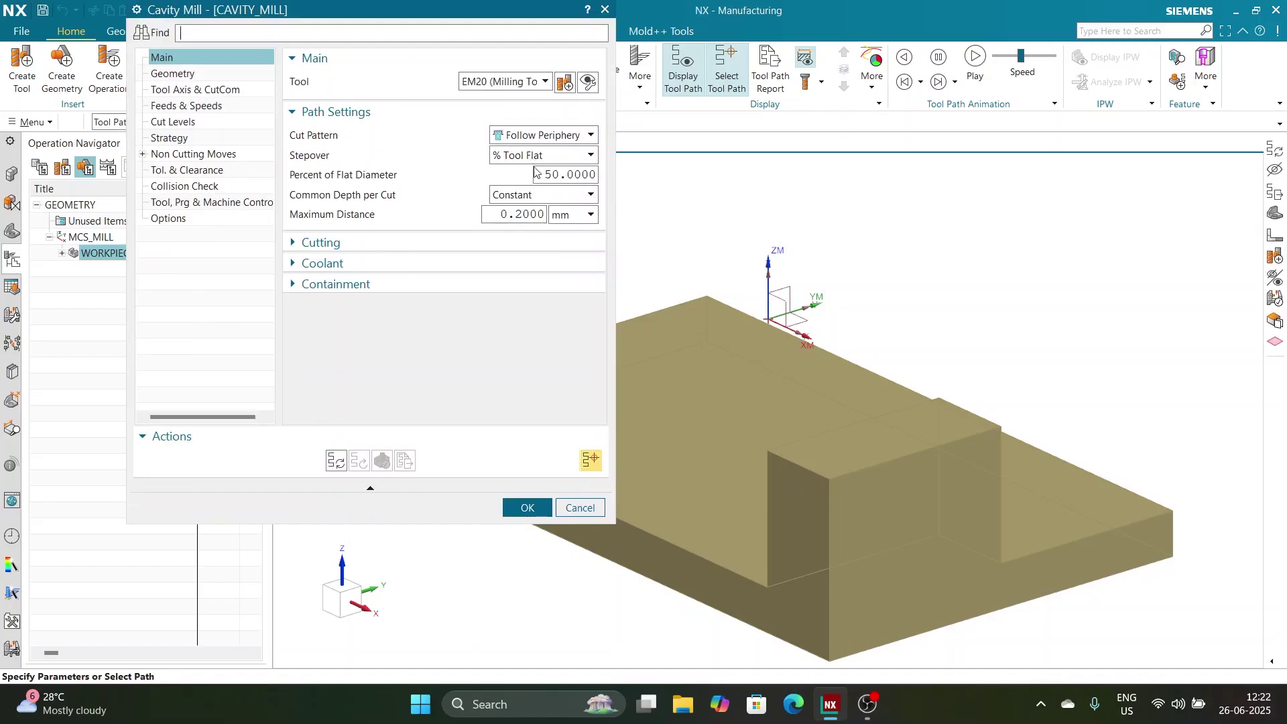
Step: Check the inherited cutting, coolant, cut-level and strategy defaults, then accept CAVITY_MILL
left_click(476, 243)
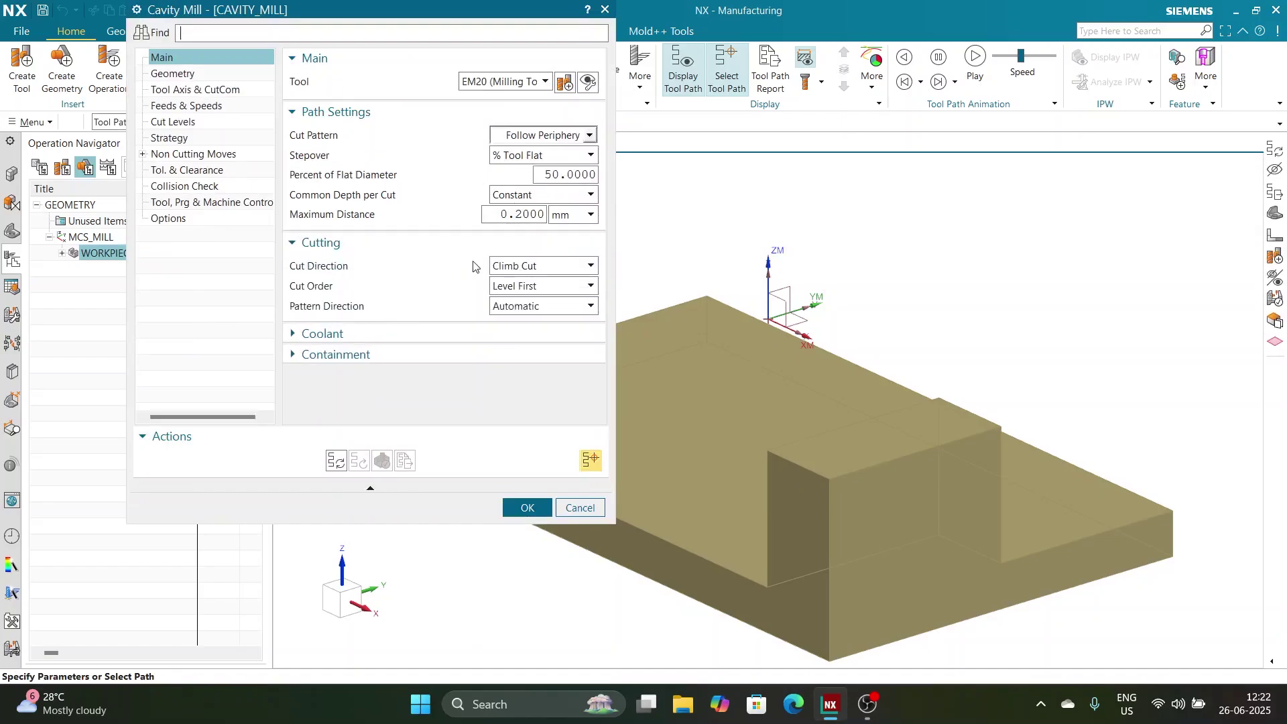
left_click(485, 335)
left_click(486, 355)
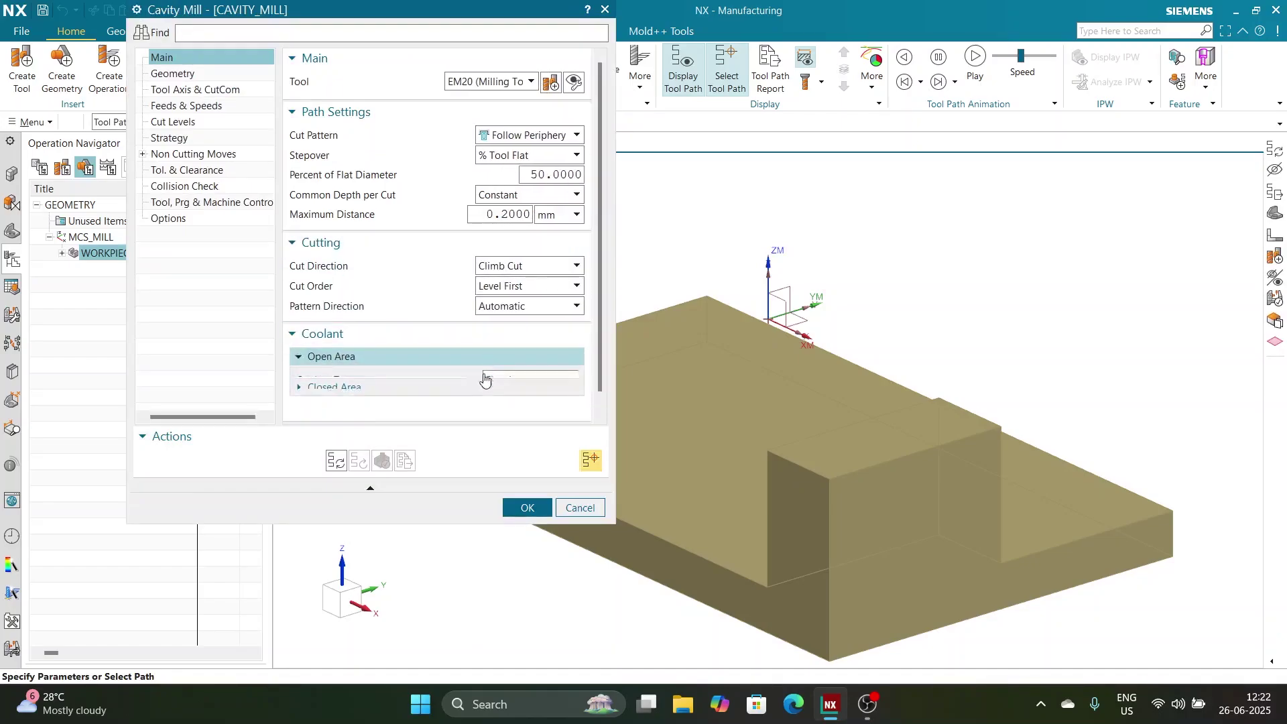
left_click(481, 388)
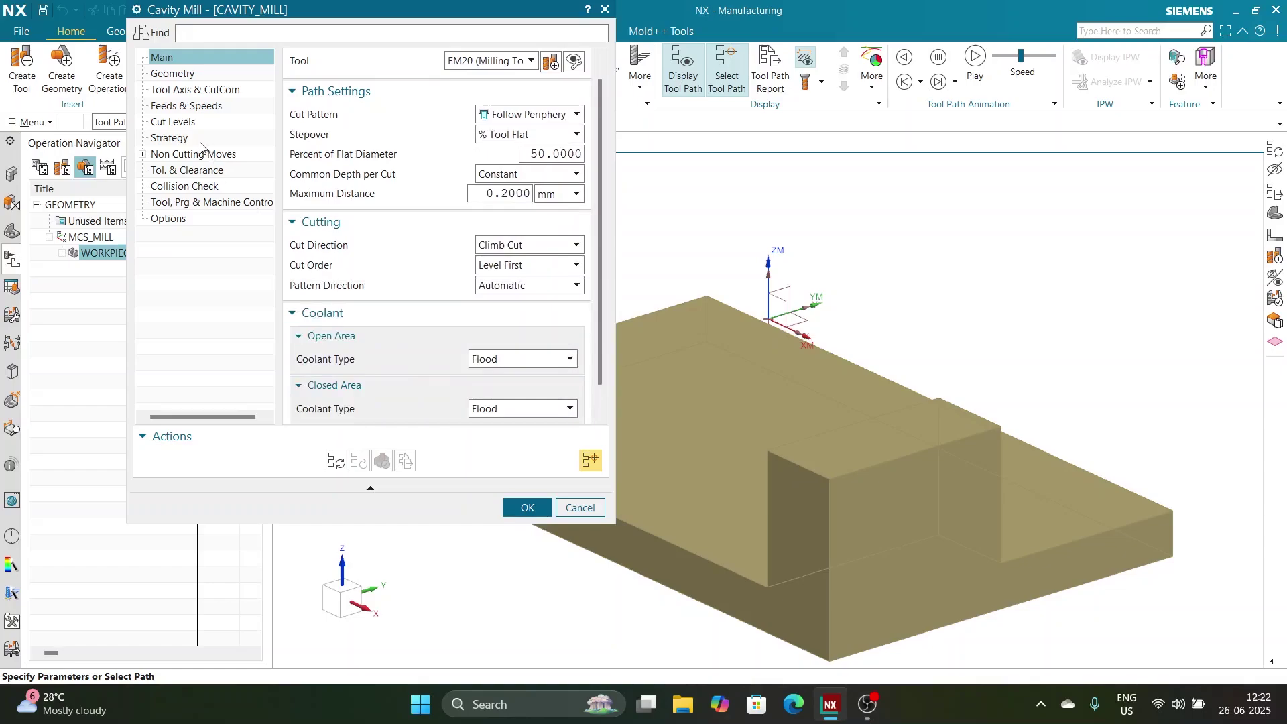
left_click(181, 123)
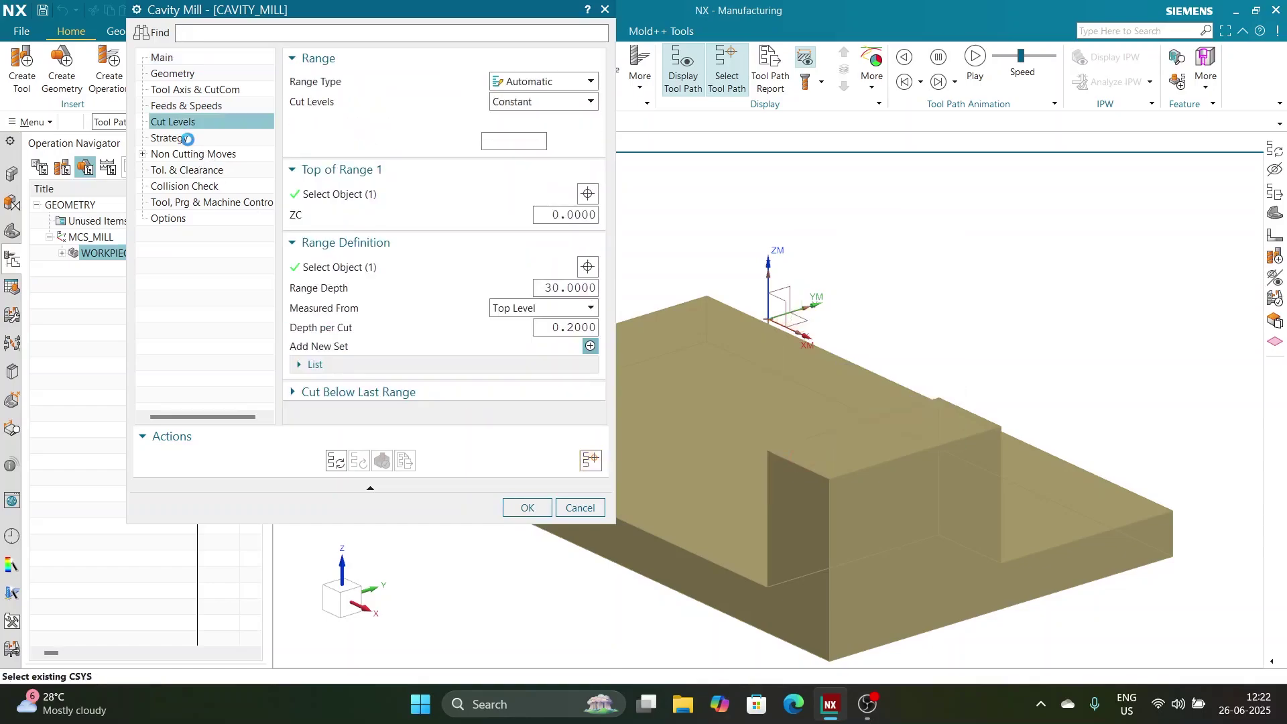
key("Down")
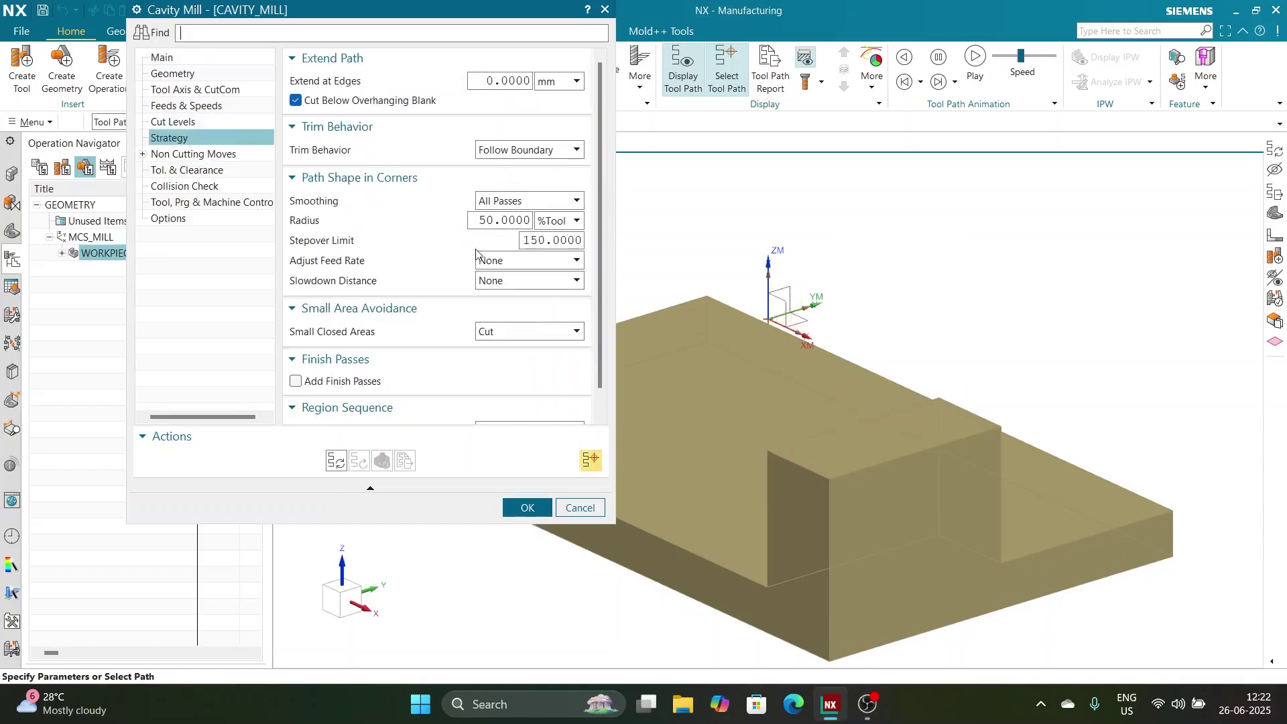
left_click(524, 507)
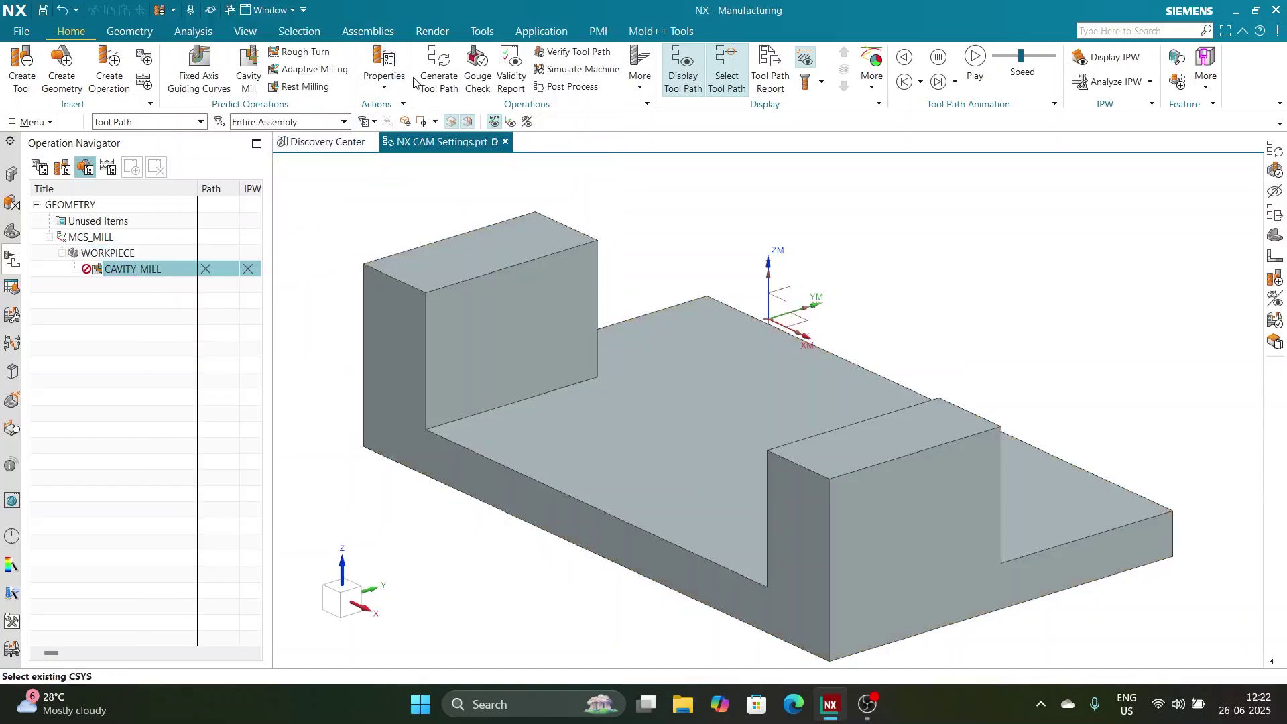
Step: Generate the CAVITY_MILL roughing tool path over the part from the Home ribbon
left_click(423, 79)
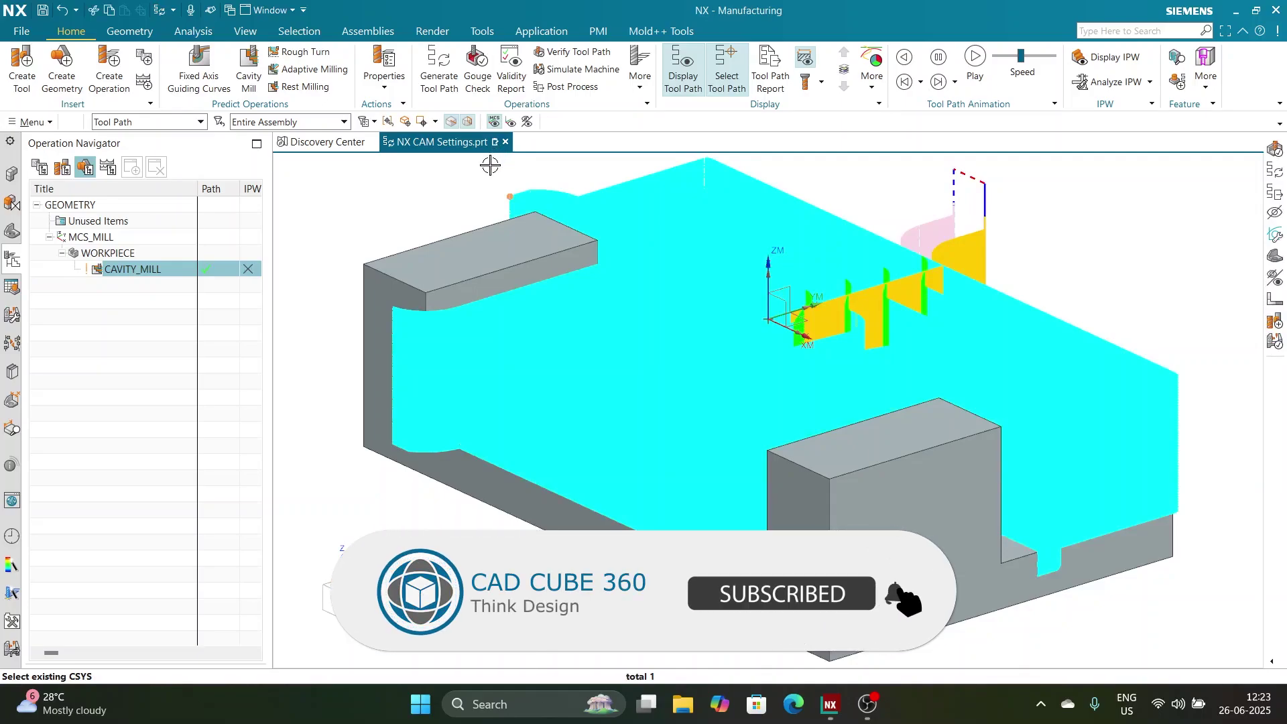
left_click(1041, 704)
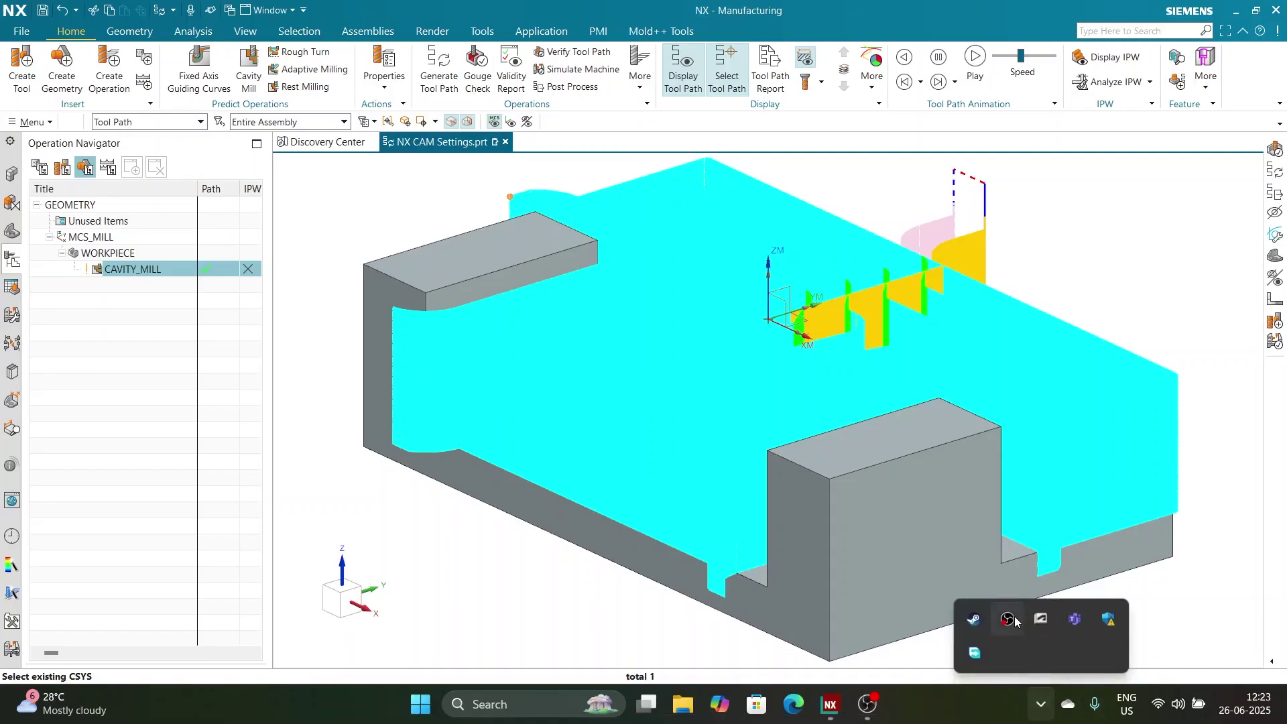